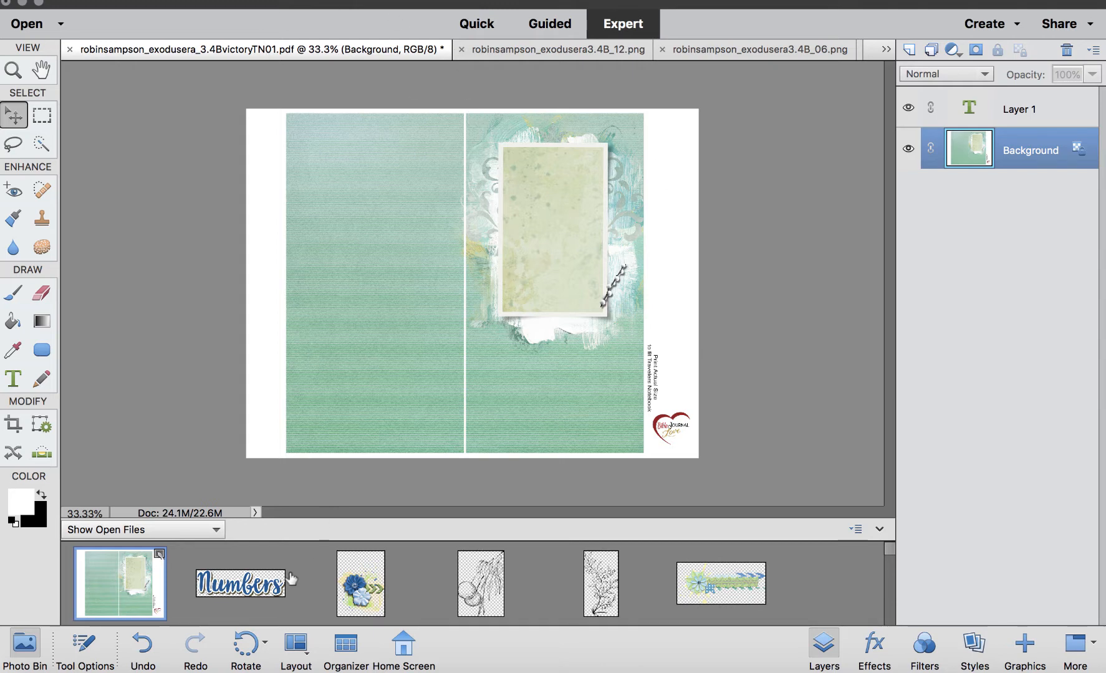
{"action": "scroll", "coordinate": [283, 579], "scroll_direction": "down", "scroll_amount": 5}
{"action": "scroll", "coordinate": [284, 582], "scroll_direction": "up", "scroll_amount": 5}
{"action": "scroll", "coordinate": [150, 589], "scroll_direction": "down", "scroll_amount": 5}
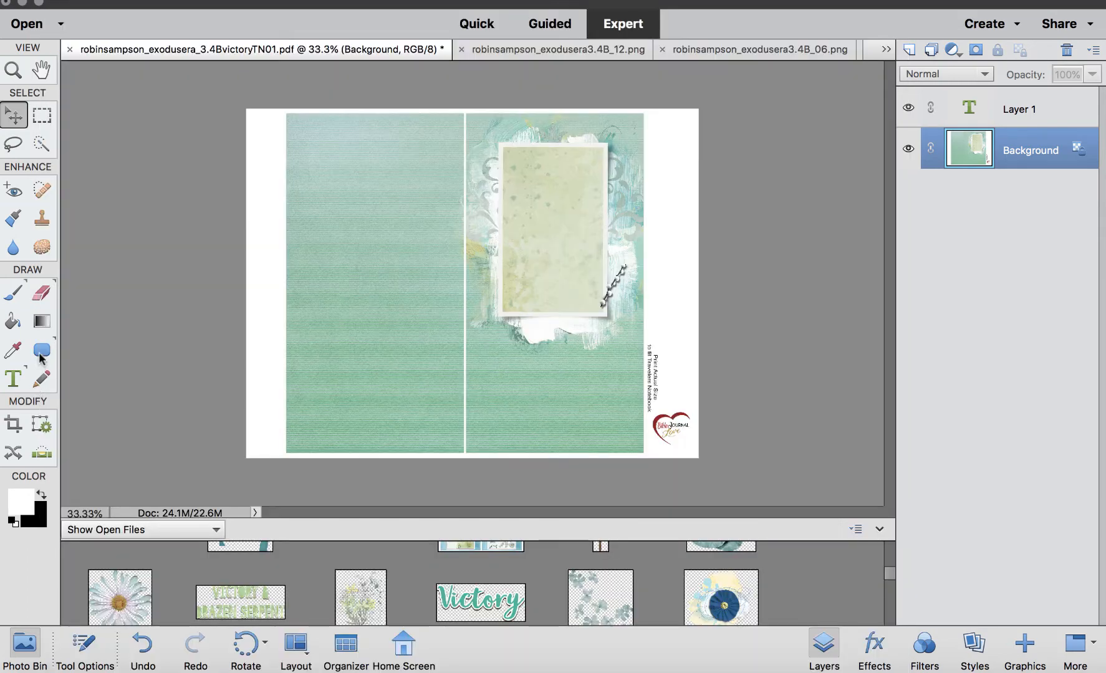
Draw a white rounded rectangle with a 60 px radius down the left page of the document.
{"action": "left_click", "coordinate": [41, 351]}
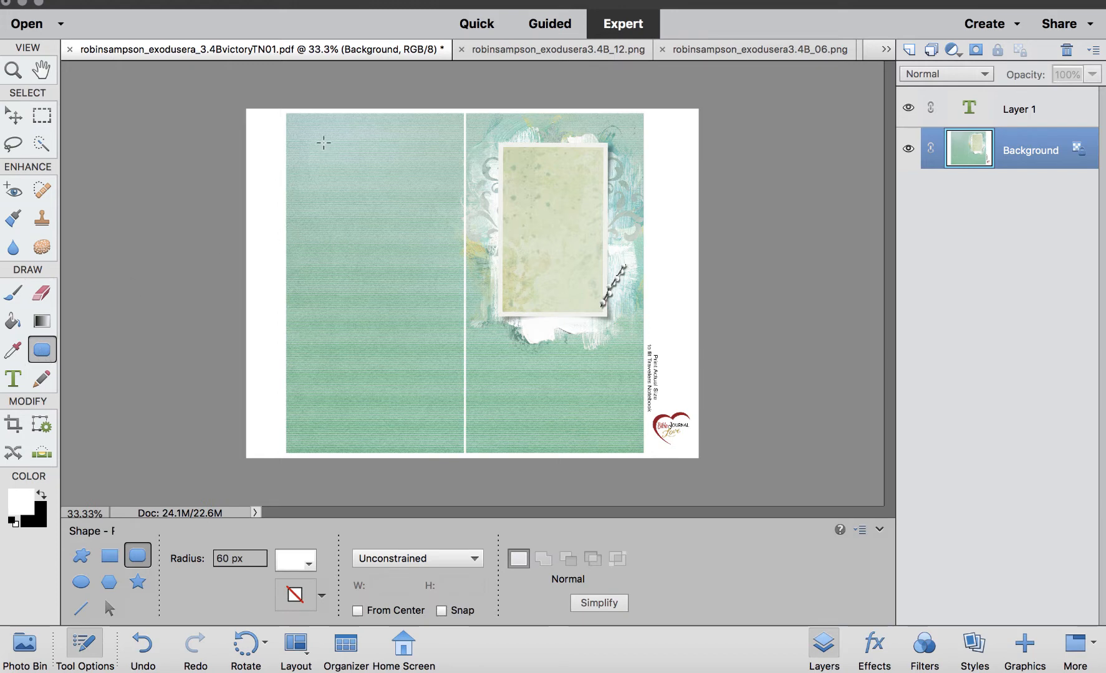
{"action": "mouse_move", "coordinate": [322, 142]}
{"action": "left_mouse_down"}
{"action": "mouse_move", "coordinate": [394, 412]}
{"action": "mouse_move", "coordinate": [439, 422]}
{"action": "left_mouse_up"}
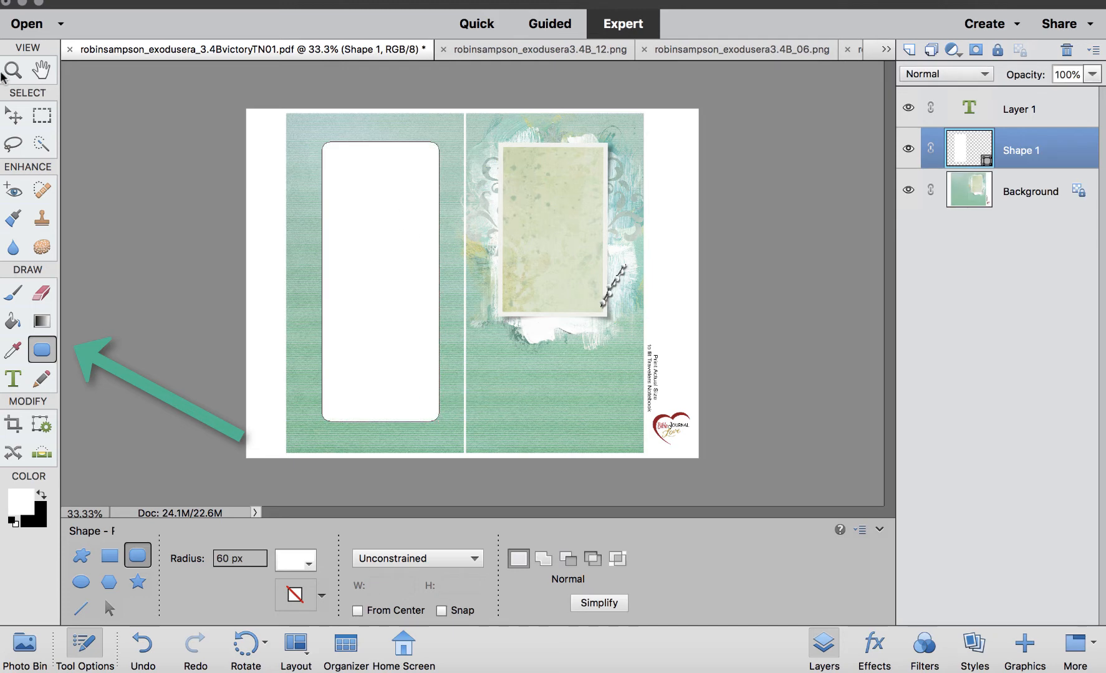
Create a text box over the rounded rectangle and paste the journaling text into it.
{"action": "left_click", "coordinate": [40, 71]}
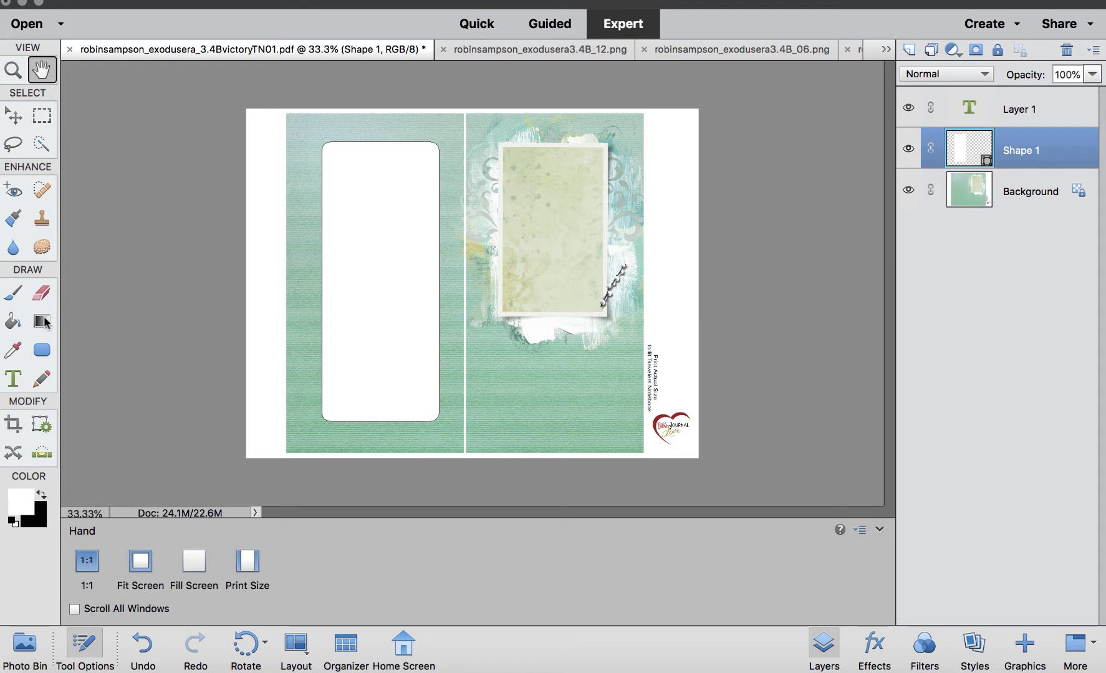
{"action": "left_click", "coordinate": [13, 379]}
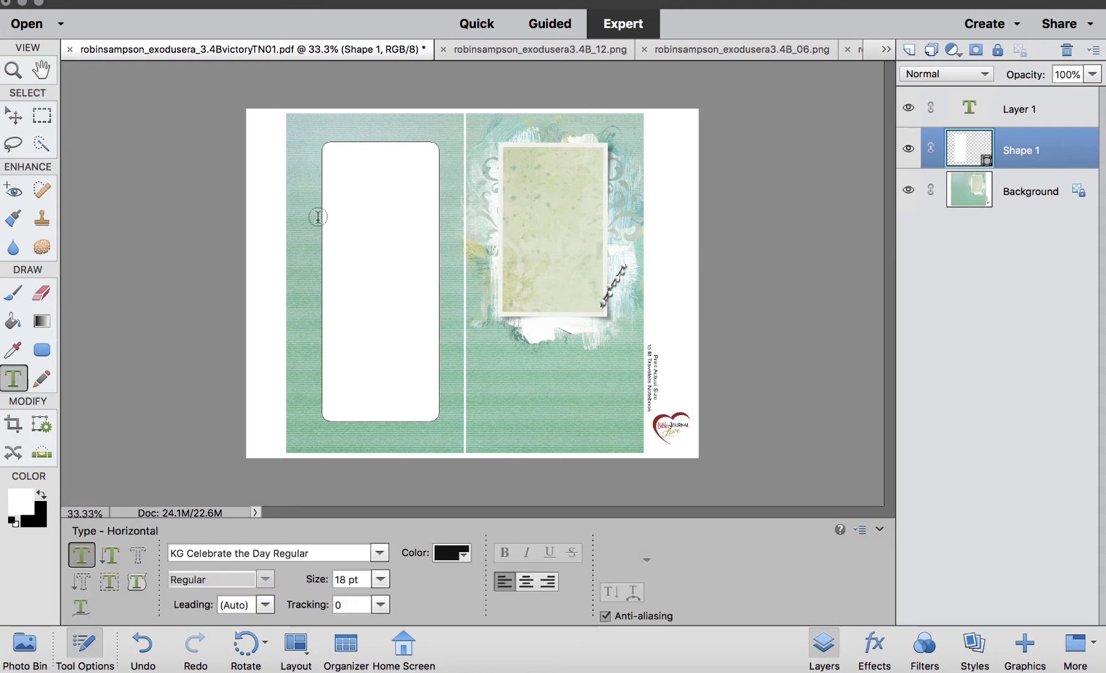
{"action": "left_click", "coordinate": [325, 142]}
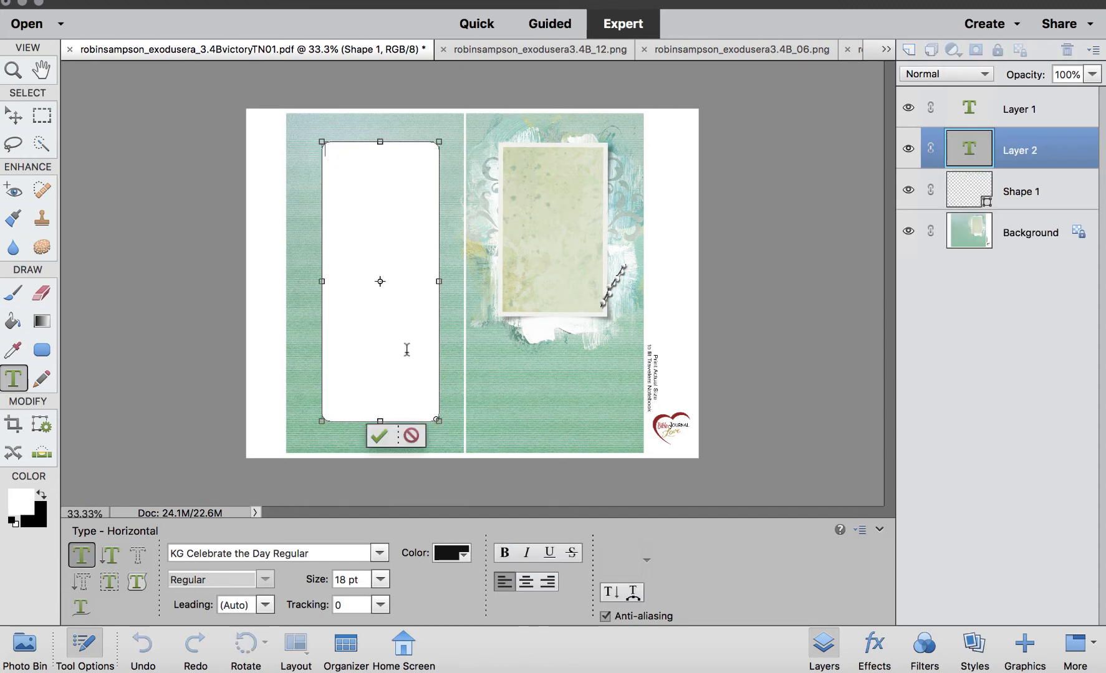
{"action": "type", "text": "Except for the Canaanites that Israel rashly attacked out of the will of God (Numbers 14:39-45), Israel defeated every enemy:  Amalek (Ex. 17:8-16), the king of Arad (Num. 21:1-3) the Amorites (vv. 21-25) and the forces of Og, king of Bashan (vv. 33-35)."}
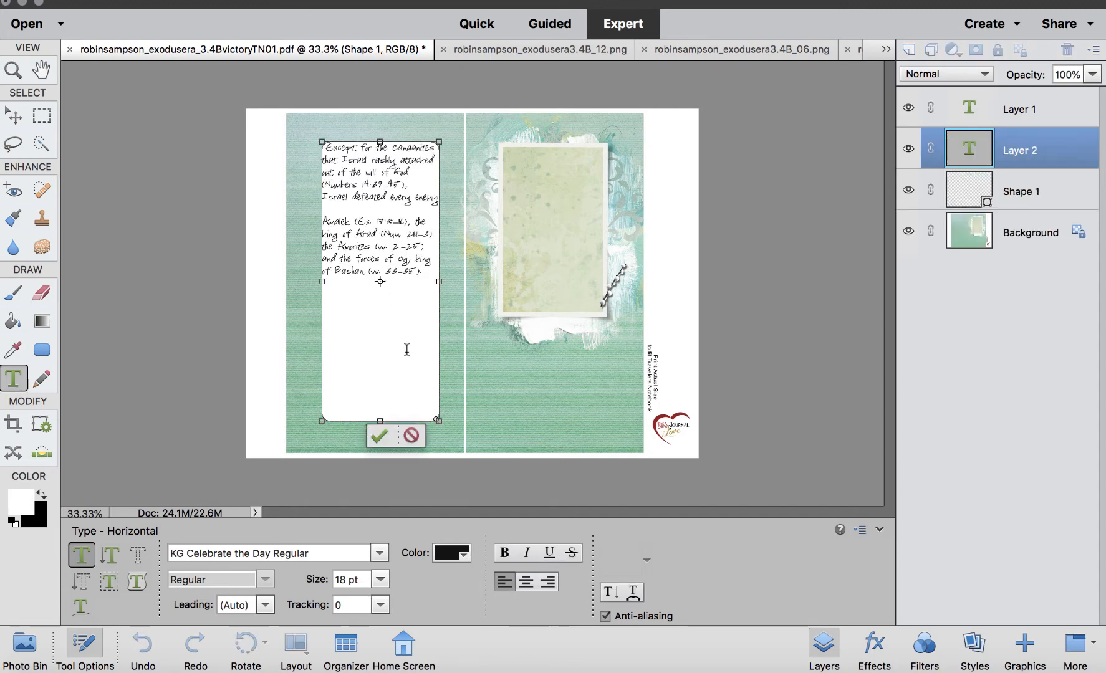
Zoom in and scroll through the pasted journaling text to inspect it, then zoom back out.
{"action": "key", "text": "super+plus"}
{"action": "key", "text": "super+plus"}
{"action": "key", "text": "super+plus"}
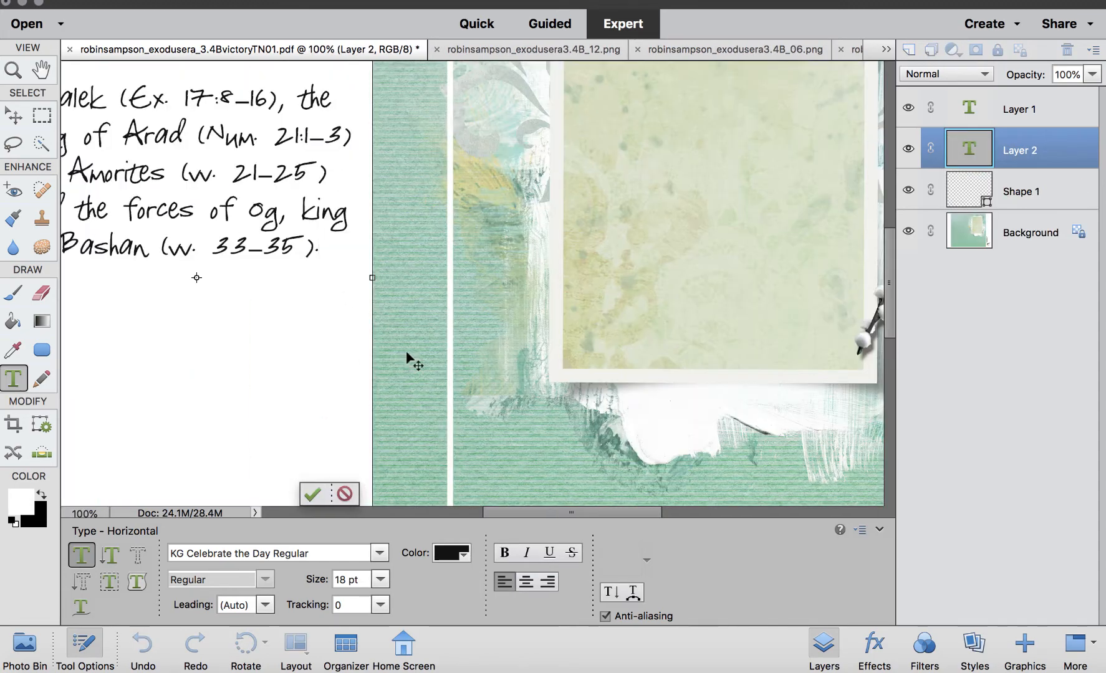
{"action": "scroll", "coordinate": [406, 351], "scroll_direction": "up", "scroll_amount": 10}
{"action": "scroll", "coordinate": [406, 357], "scroll_direction": "left", "scroll_amount": 5}
{"action": "scroll", "coordinate": [406, 358], "scroll_direction": "down", "scroll_amount": 3}
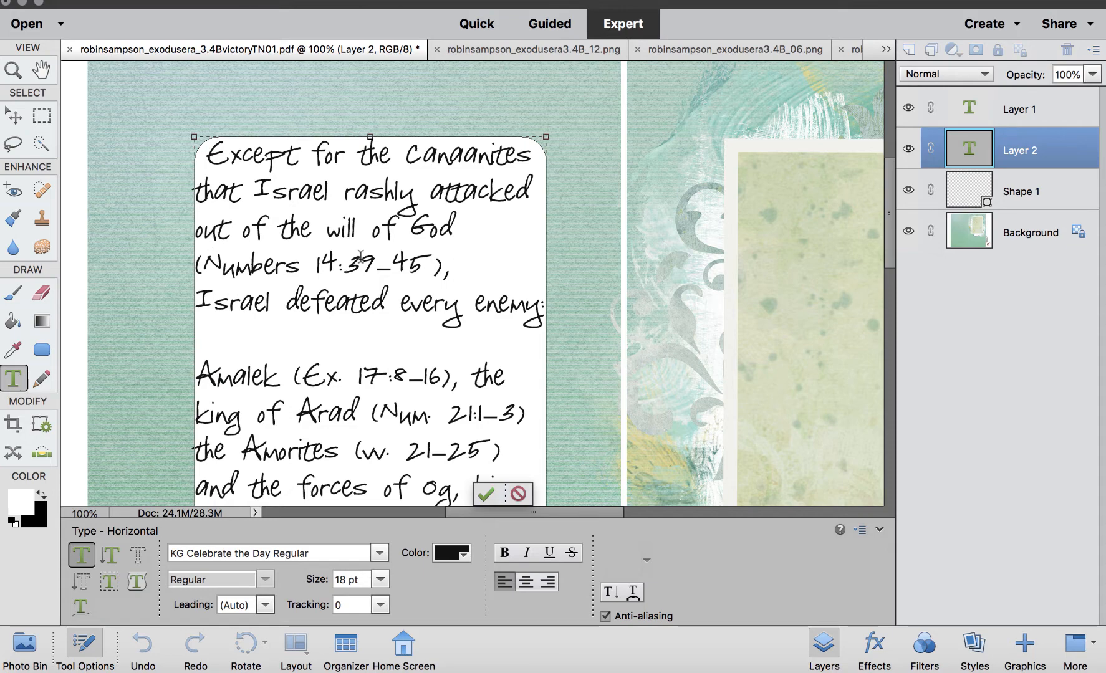
{"action": "scroll", "coordinate": [360, 256], "scroll_direction": "down", "scroll_amount": 2}
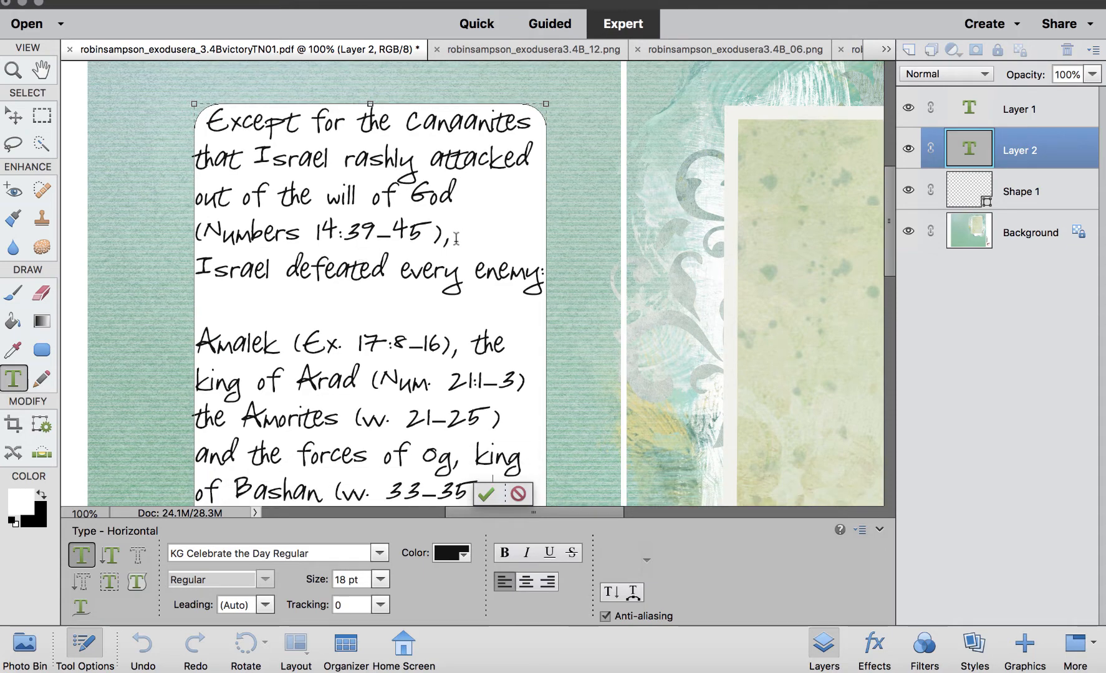
{"action": "scroll", "coordinate": [349, 303], "scroll_direction": "down", "scroll_amount": 6}
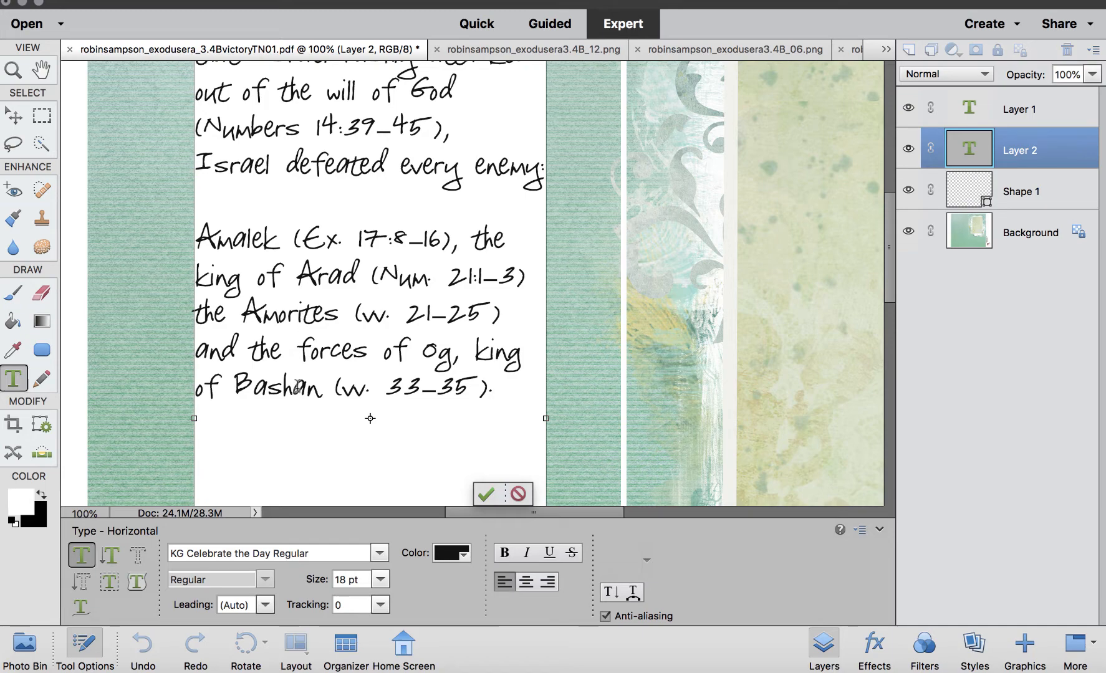
{"action": "key", "text": "super+minus"}
{"action": "key", "text": "super+minus"}
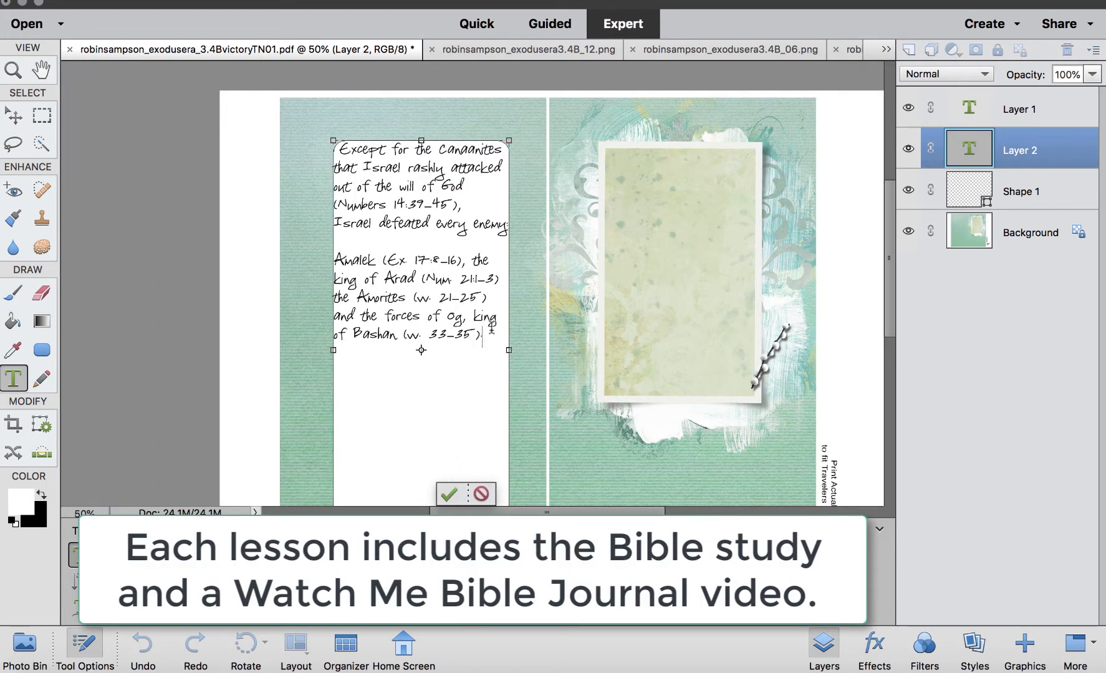
Select all of the pasted journaling text and delete it.
{"action": "left_click_drag", "start_coordinate": [487, 332], "coordinate": [334, 256]}
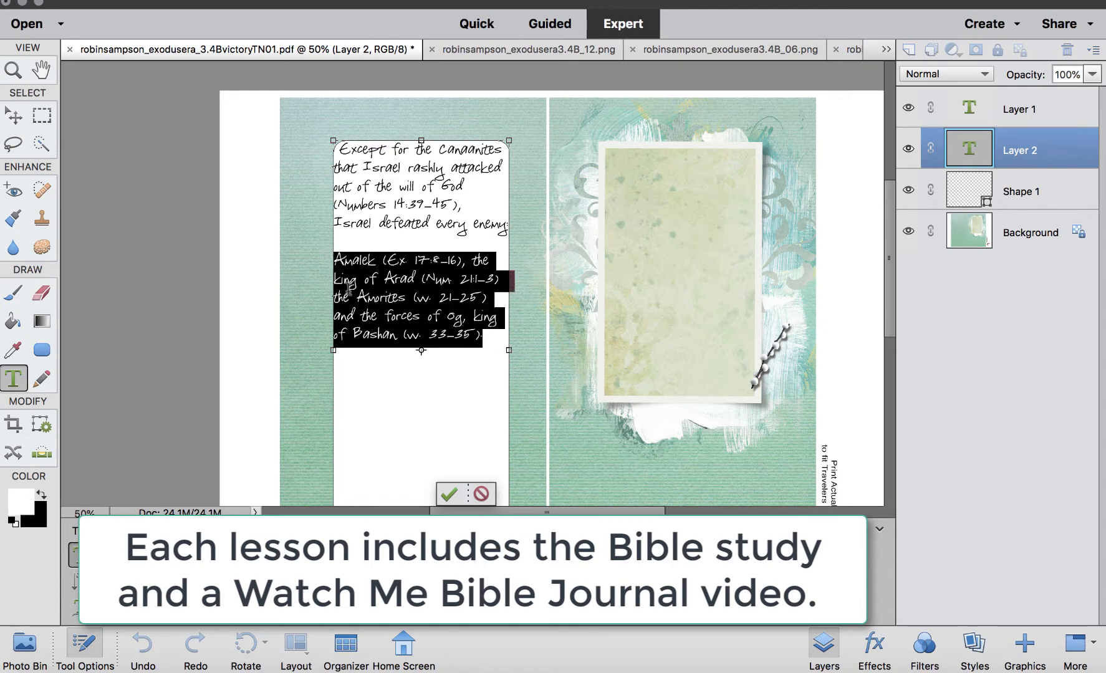
{"action": "left_click", "coordinate": [336, 251]}
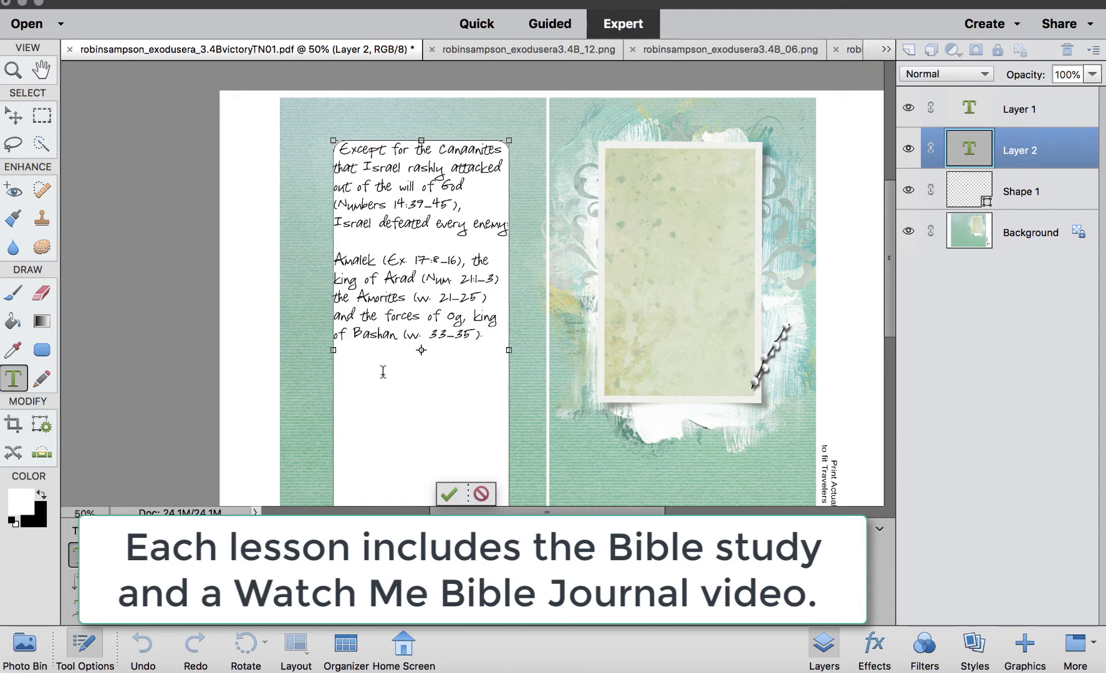
{"action": "left_click_drag", "start_coordinate": [486, 335], "coordinate": [279, 135]}
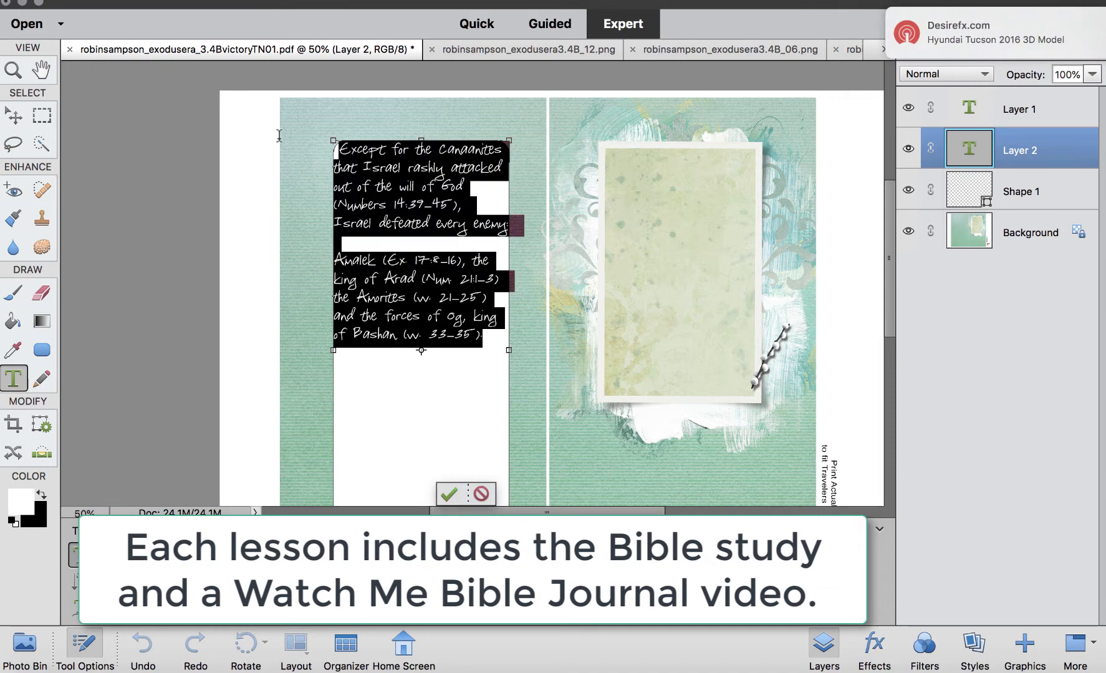
{"action": "key", "text": "Delete"}
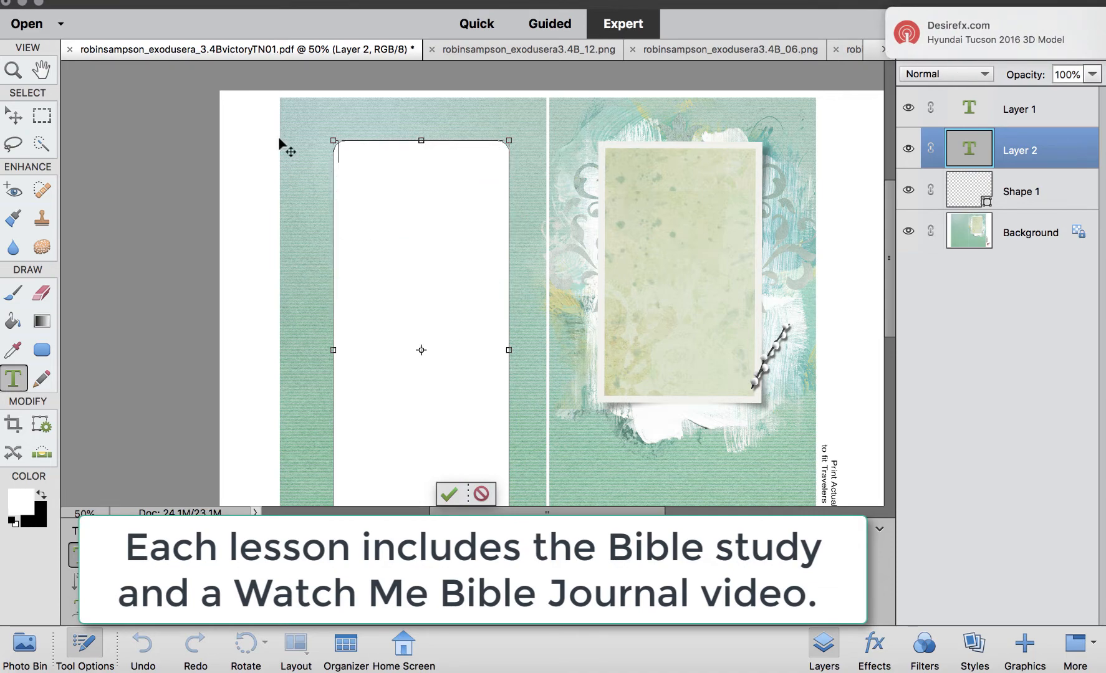
Drag out a new text box over the left page's rectangle and paste the journaling text.
{"action": "left_click", "coordinate": [40, 70]}
{"action": "left_click", "coordinate": [15, 380]}
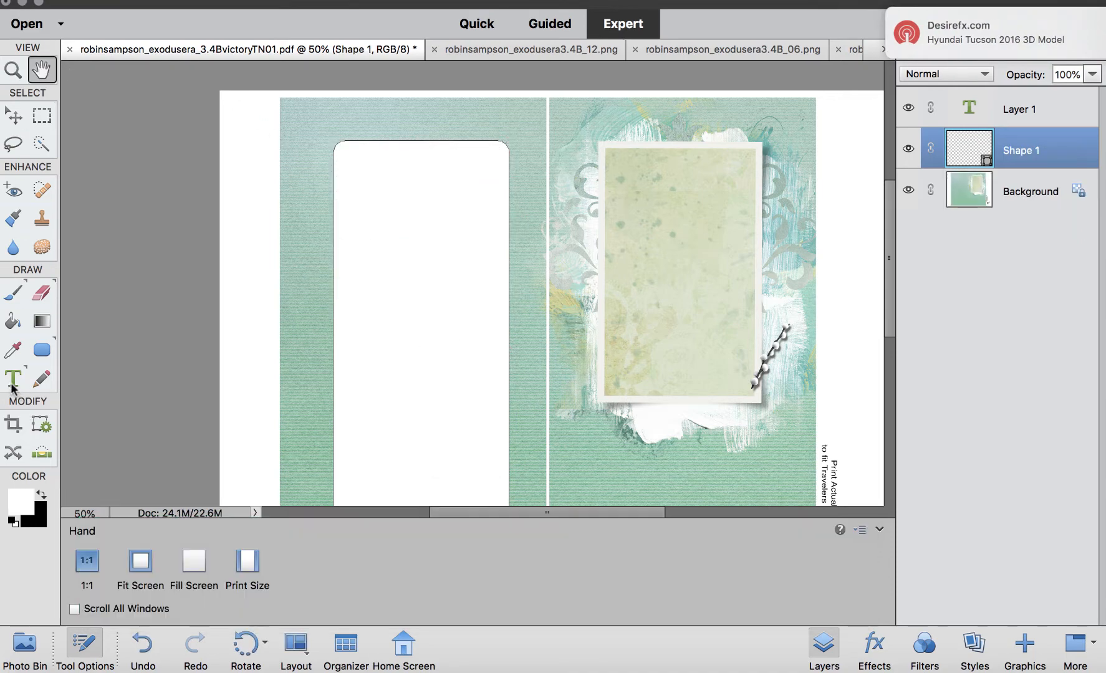
{"action": "left_click_drag", "start_coordinate": [303, 124], "coordinate": [440, 389]}
{"action": "key", "text": "super+v"}
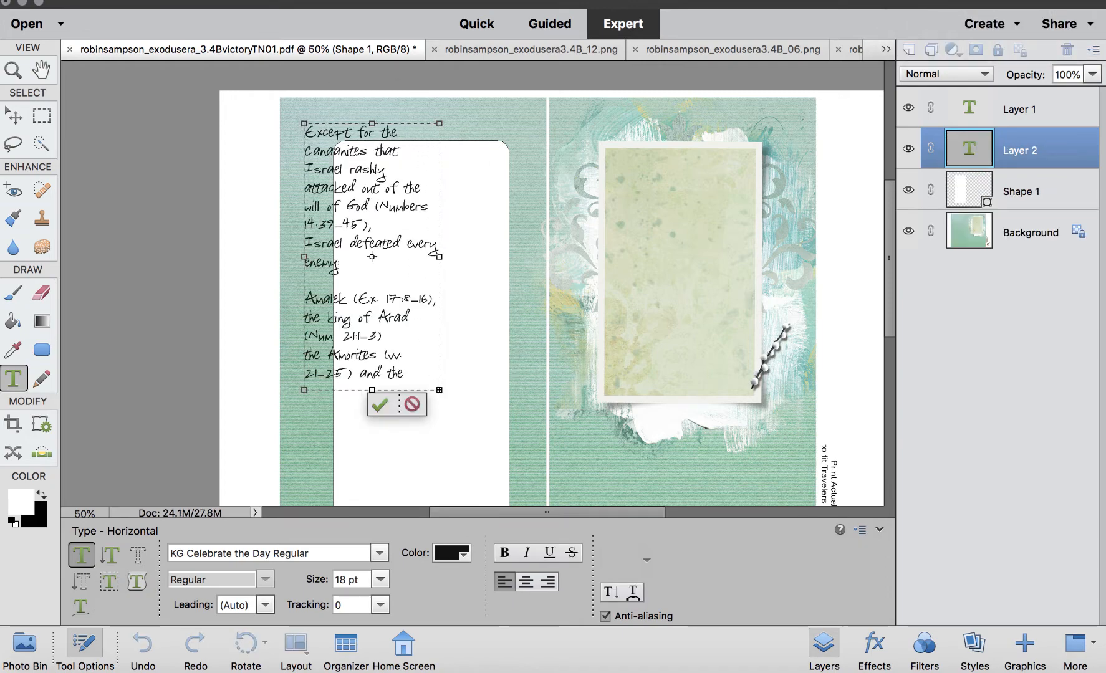
Move the journaling text block down and to the right inside the rectangle.
{"action": "left_click", "coordinate": [14, 116]}
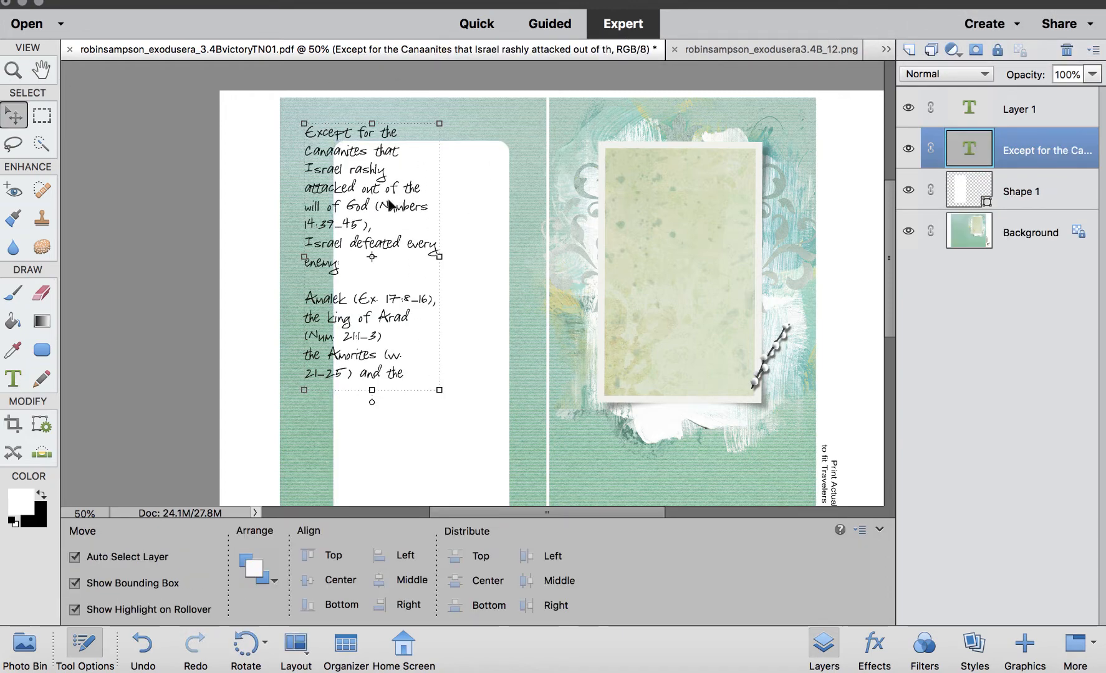
{"action": "left_click_drag", "start_coordinate": [389, 206], "coordinate": [464, 290]}
Widen the rounded rectangle by pulling its left edge outward toward the page edge.
{"action": "left_click", "coordinate": [494, 165]}
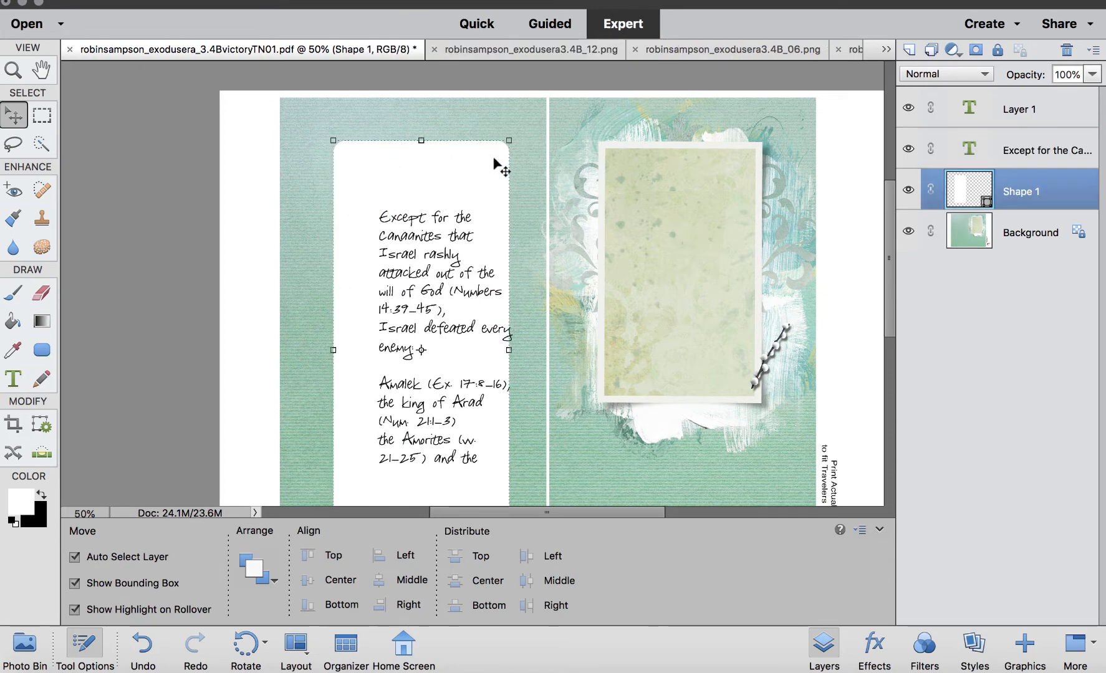
{"action": "left_click_drag", "start_coordinate": [333, 350], "coordinate": [303, 350]}
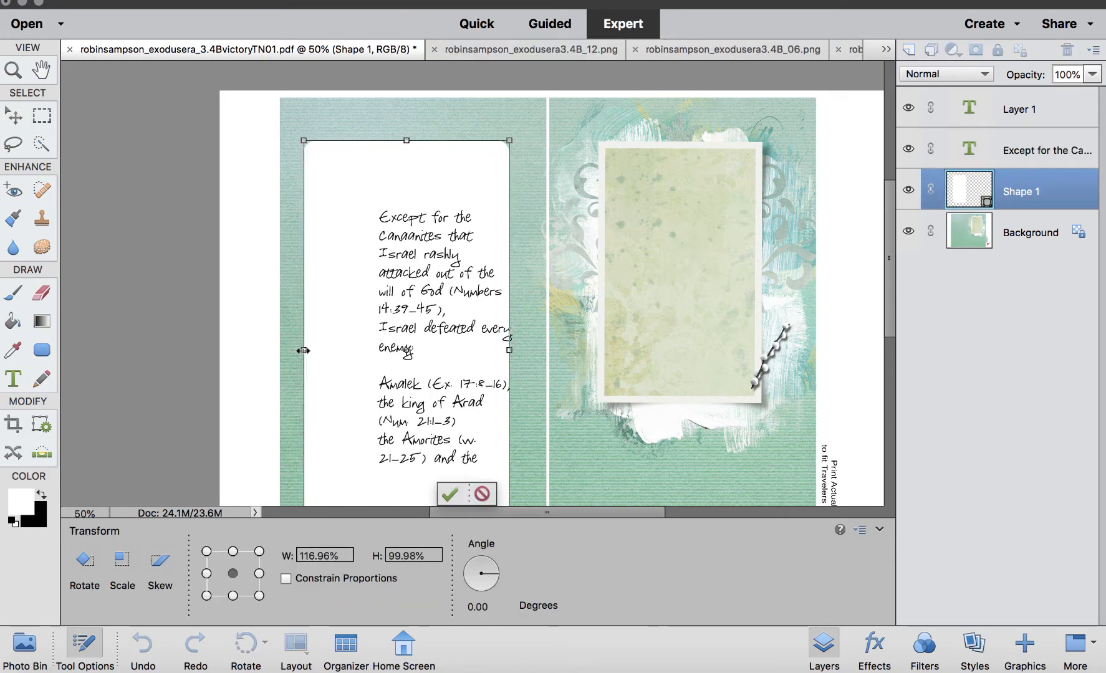
{"action": "key", "text": "Return"}
Place the Victory word art from the open files at the top of the rectangle and shift the journaling text left.
{"action": "left_click", "coordinate": [24, 647]}
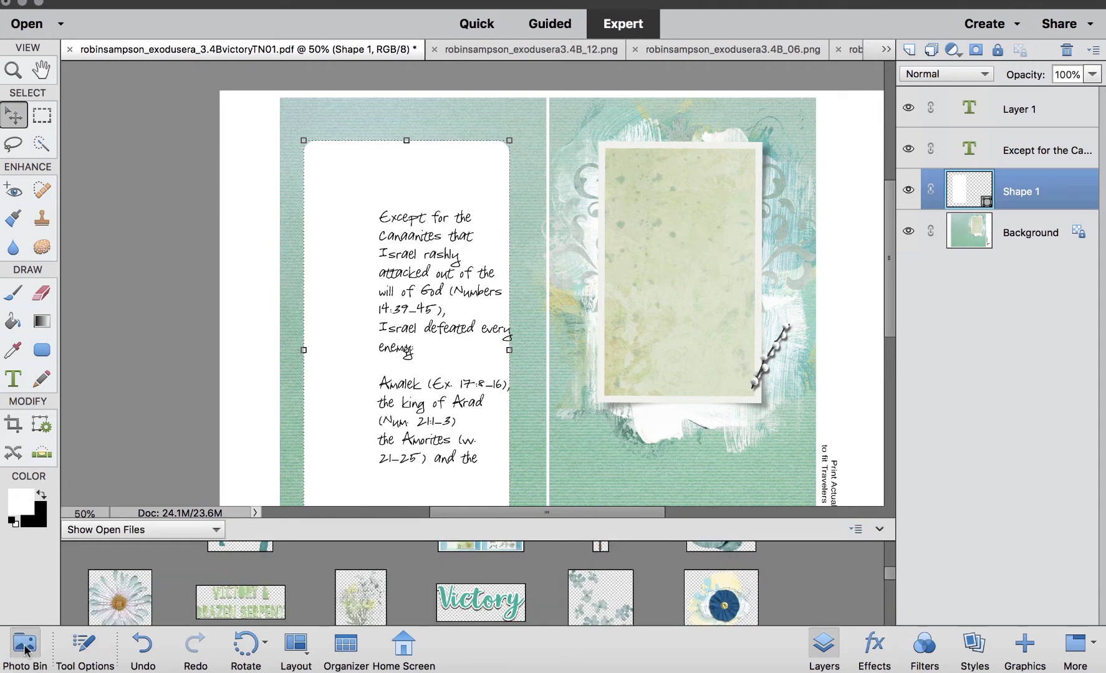
{"action": "left_click_drag", "start_coordinate": [481, 602], "coordinate": [443, 206]}
{"action": "left_click_drag", "start_coordinate": [551, 357], "coordinate": [429, 179]}
{"action": "left_click_drag", "start_coordinate": [429, 288], "coordinate": [399, 287]}
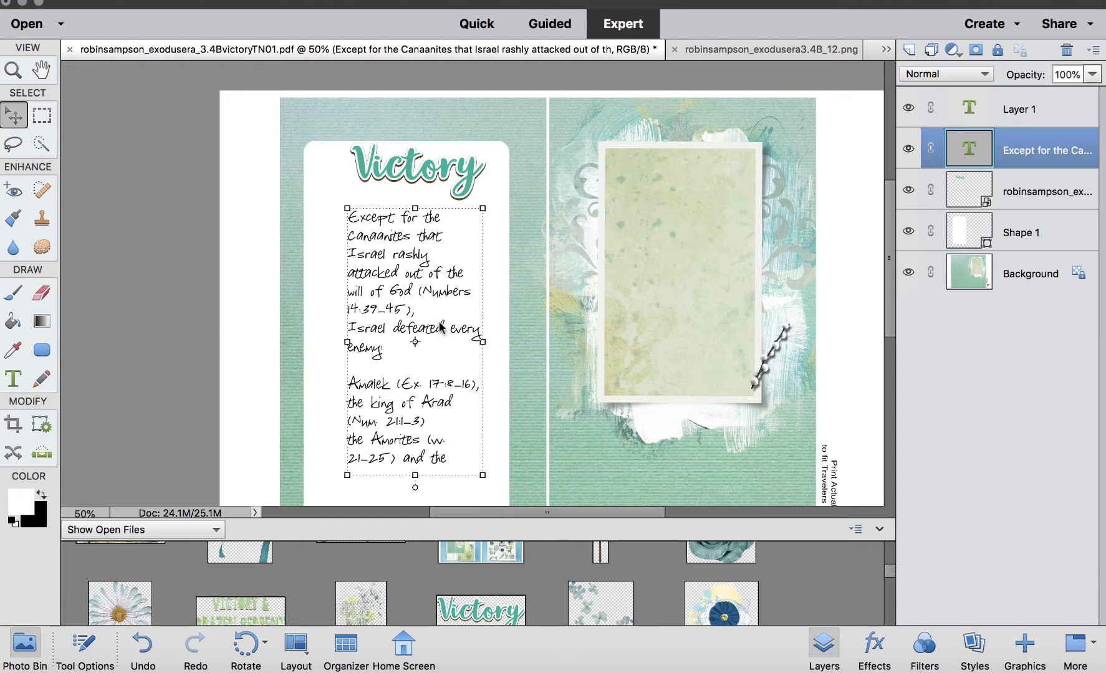
Add a text layer left of the journaling text with three asterisks on separate lines.
{"action": "left_click", "coordinate": [13, 381]}
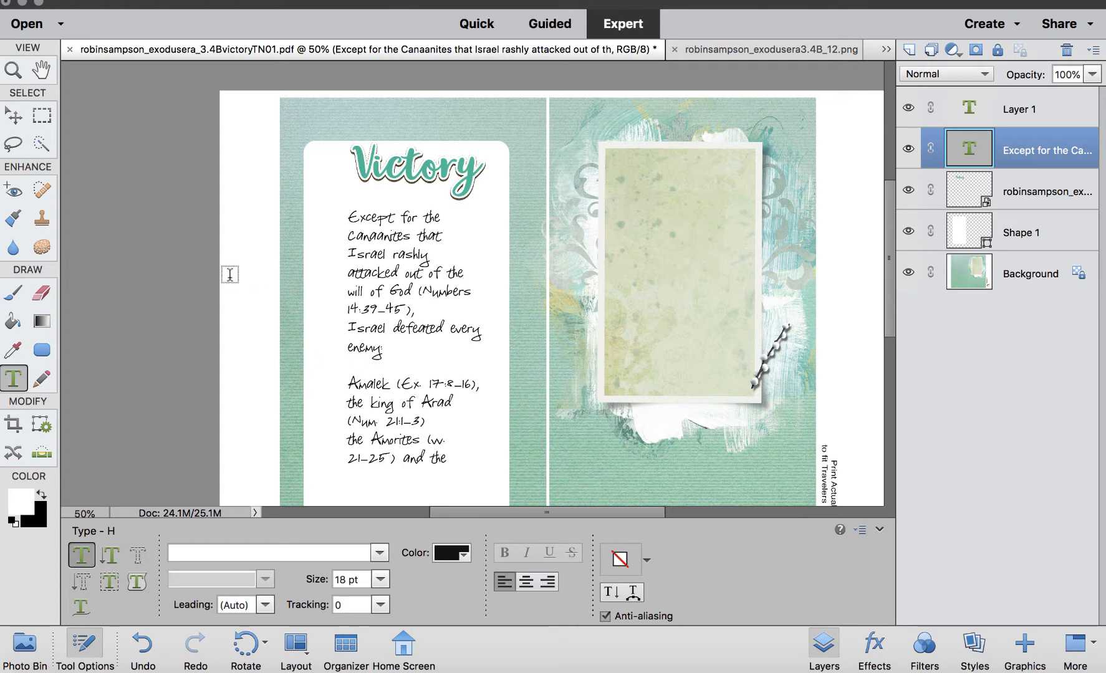
{"action": "left_click", "coordinate": [316, 264]}
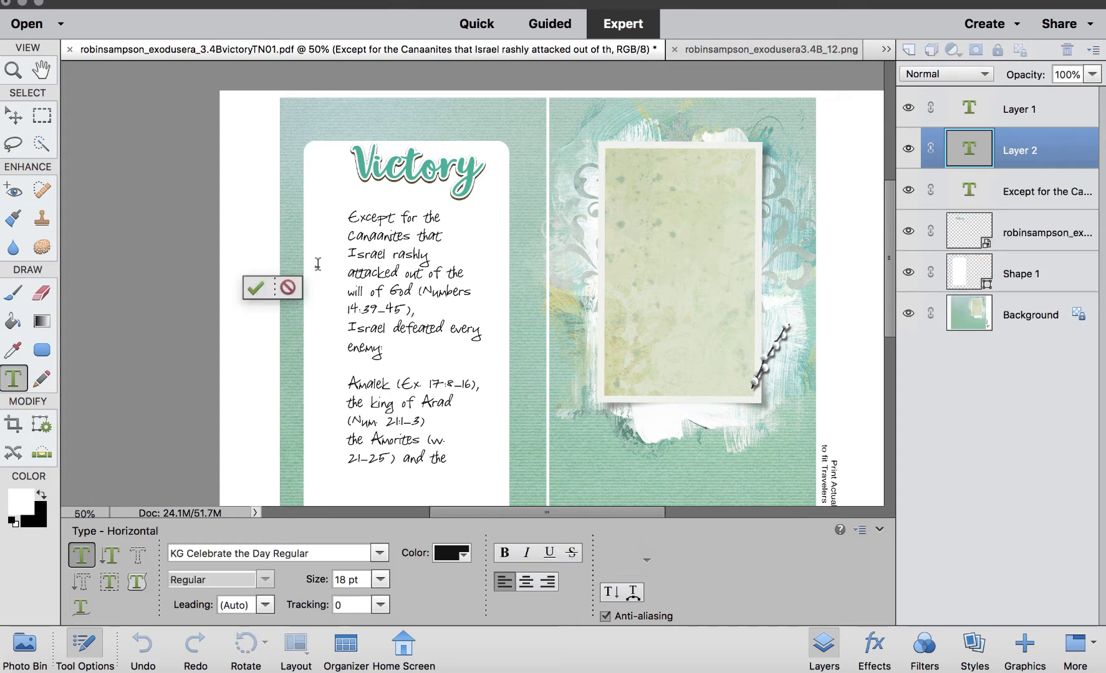
{"action": "type", "text": "*"}
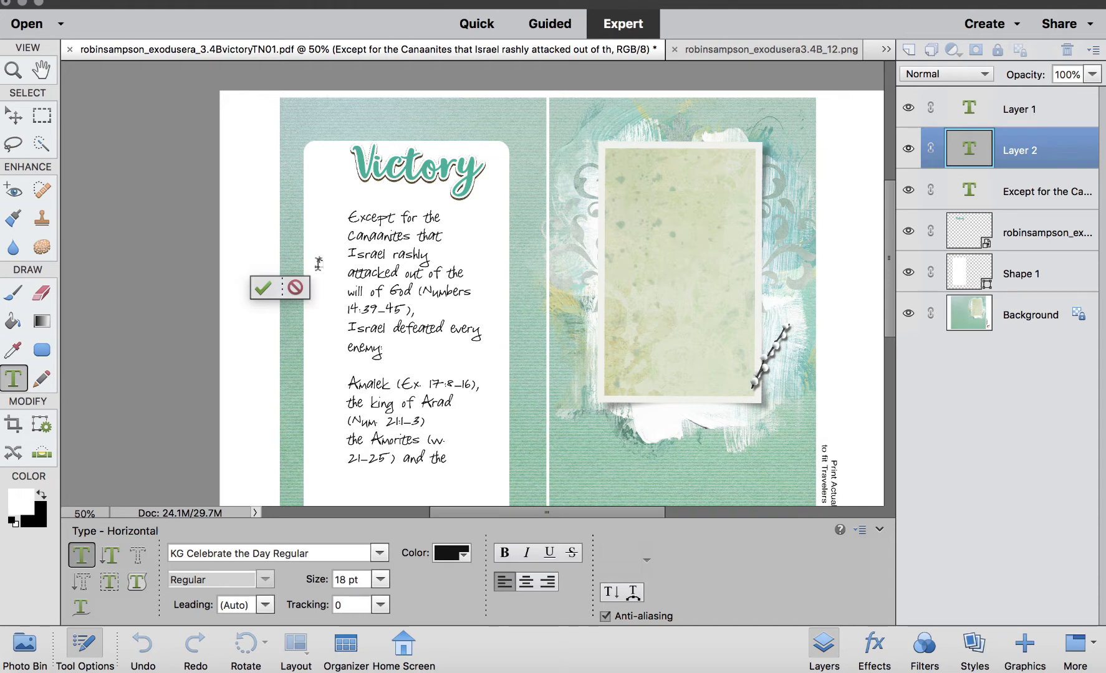
{"action": "key", "text": "Return"}
{"action": "type", "text": "*"}
{"action": "key", "text": "Return"}
{"action": "type", "text": "*"}
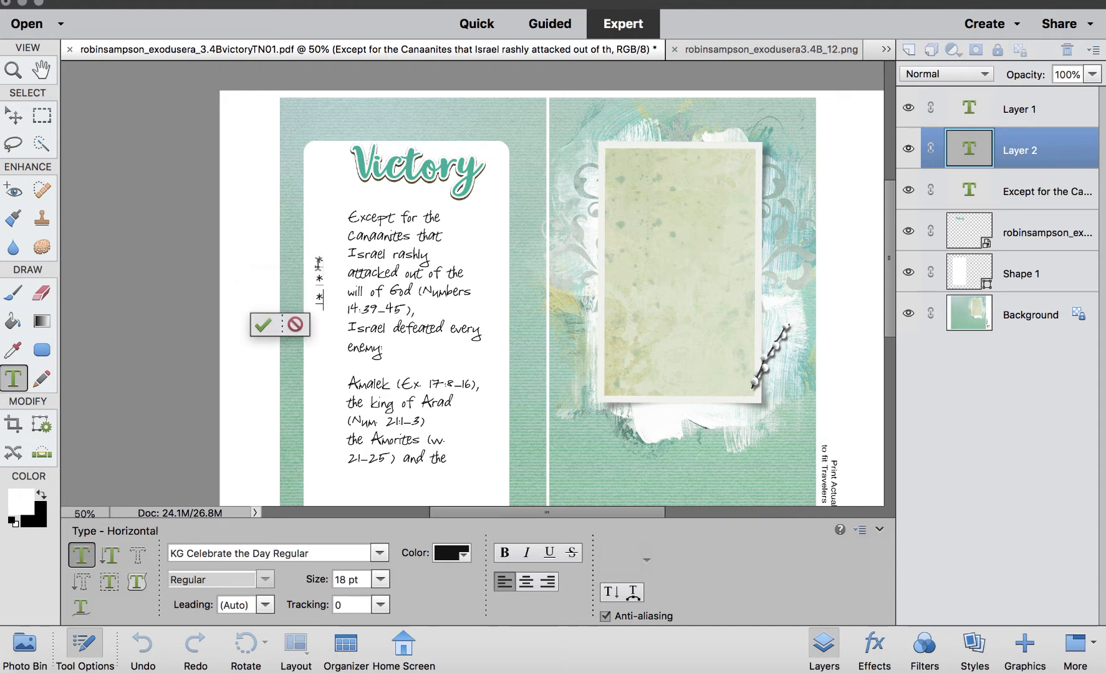
Change the font of the three asterisks to Wingdings 3 Regular to turn them into arrow bullets.
{"action": "key", "text": "super+a"}
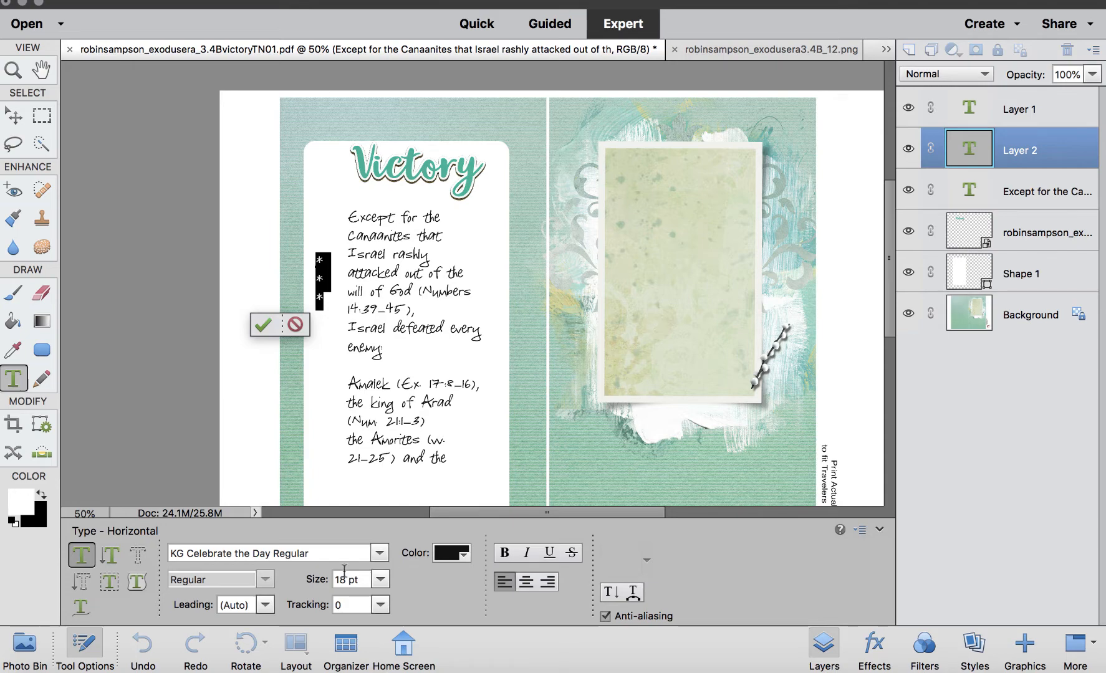
{"action": "left_click", "coordinate": [379, 553]}
{"action": "scroll", "coordinate": [309, 295], "scroll_direction": "down", "scroll_amount": 20}
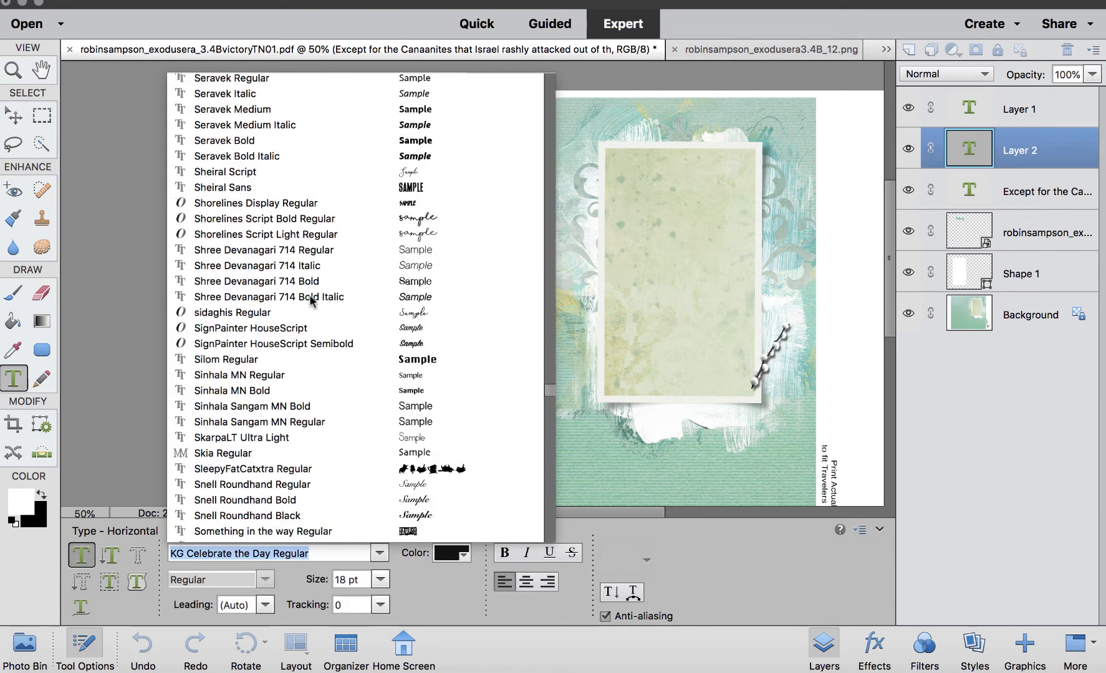
{"action": "scroll", "coordinate": [309, 295], "scroll_direction": "down", "scroll_amount": 20}
{"action": "left_click", "coordinate": [376, 453]}
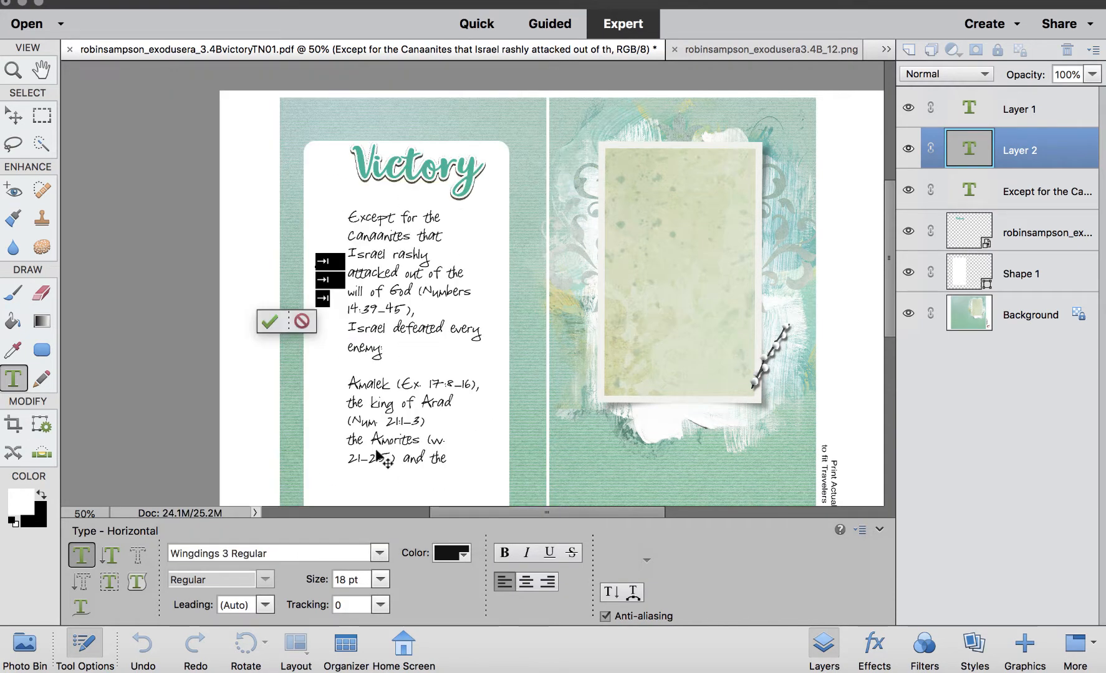
Reposition the arrow bullets lower beside the journaling text's lines.
{"action": "left_click", "coordinate": [15, 115]}
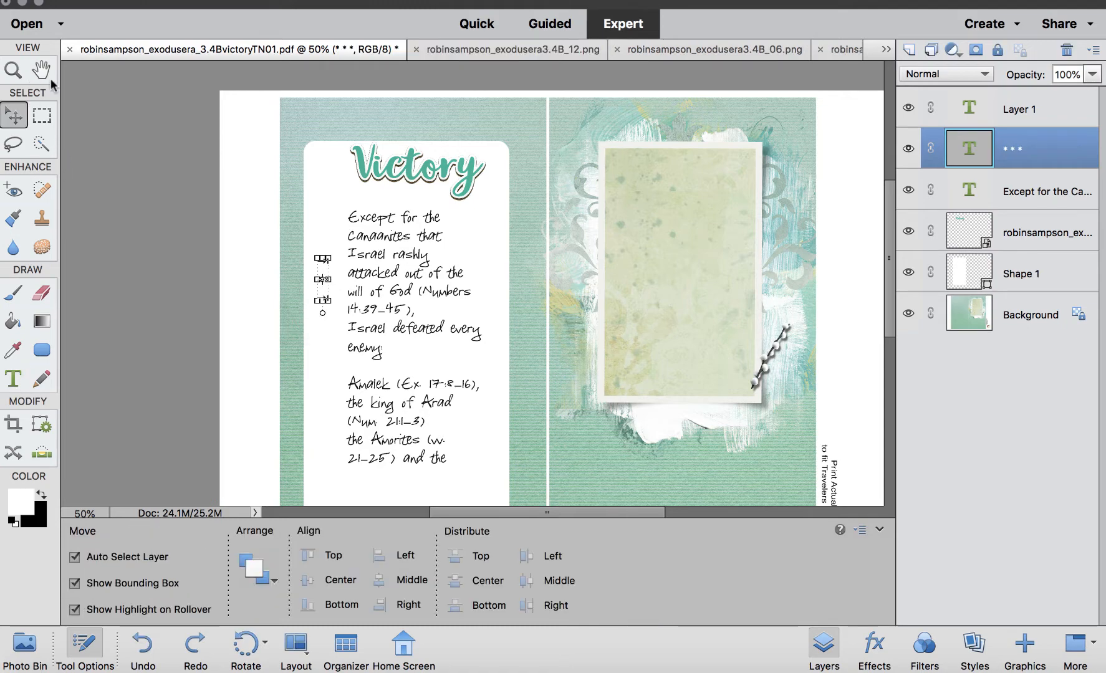
{"action": "left_click", "coordinate": [388, 430]}
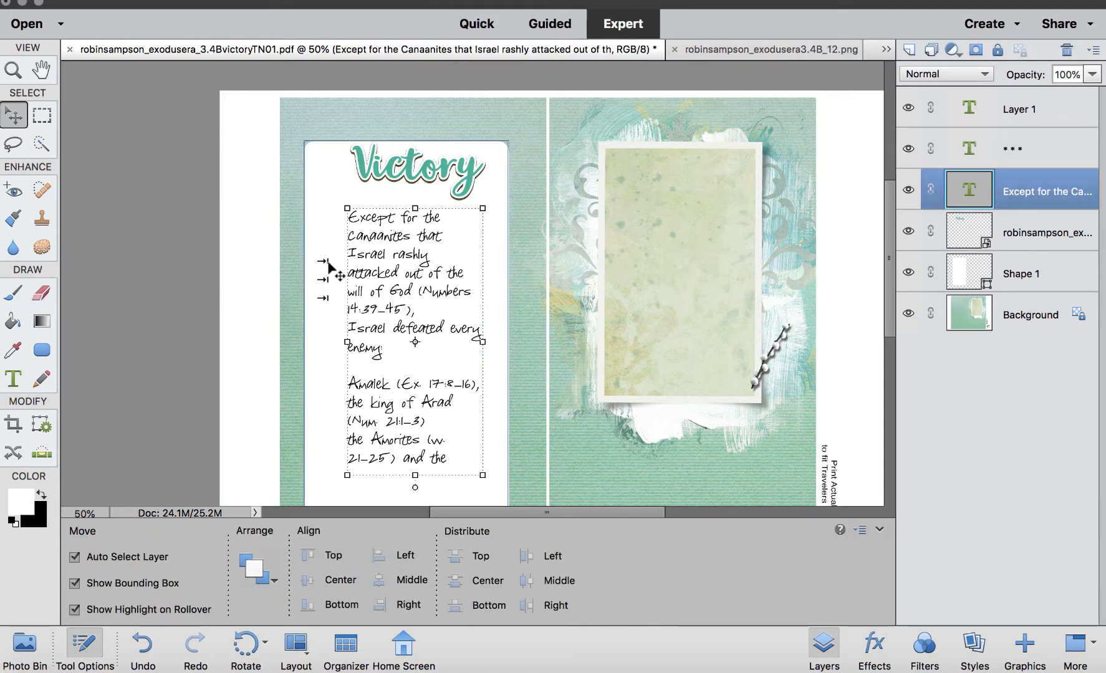
{"action": "mouse_move", "coordinate": [328, 263]}
{"action": "left_mouse_down"}
{"action": "mouse_move", "coordinate": [328, 289]}
{"action": "mouse_move", "coordinate": [326, 254]}
{"action": "left_mouse_up"}
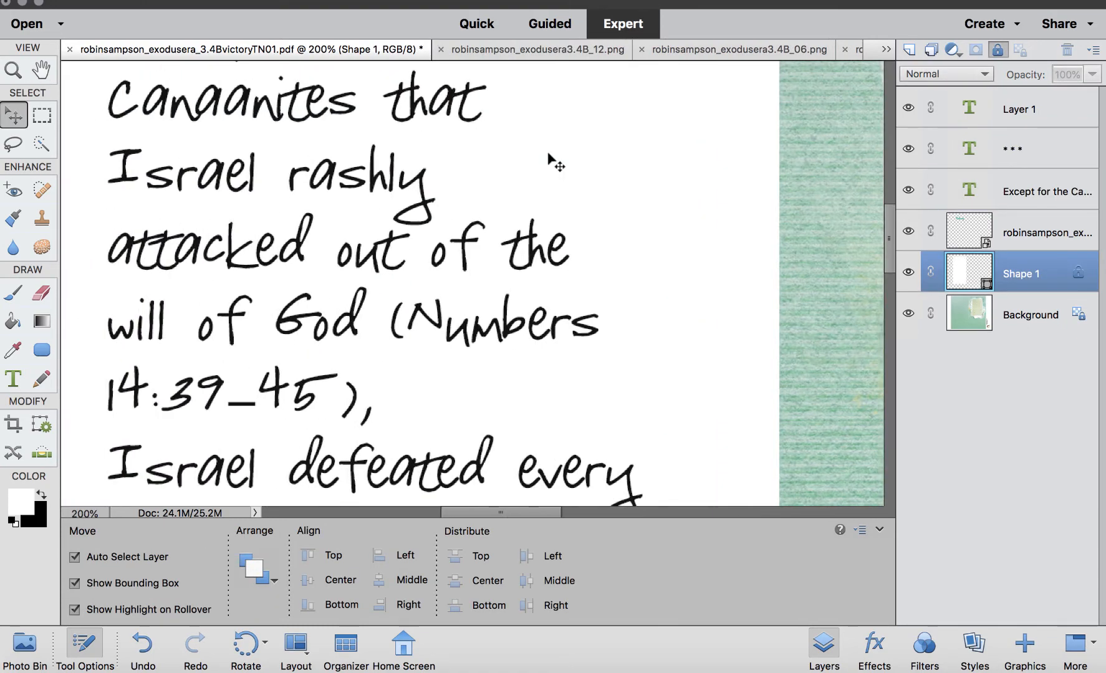
{"action": "scroll", "coordinate": [555, 164], "scroll_direction": "left", "scroll_amount": 5}
{"action": "scroll", "coordinate": [553, 163], "scroll_direction": "down", "scroll_amount": 3}
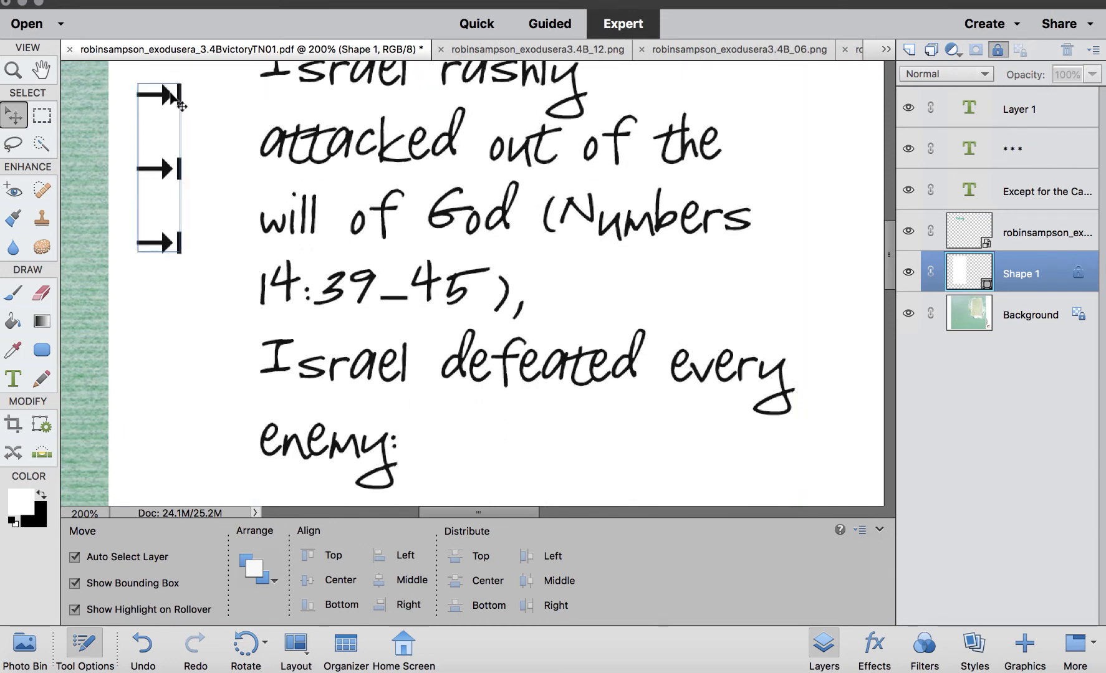
{"action": "left_click_drag", "start_coordinate": [180, 106], "coordinate": [190, 381]}
{"action": "scroll", "coordinate": [190, 380], "scroll_direction": "down", "scroll_amount": 5}
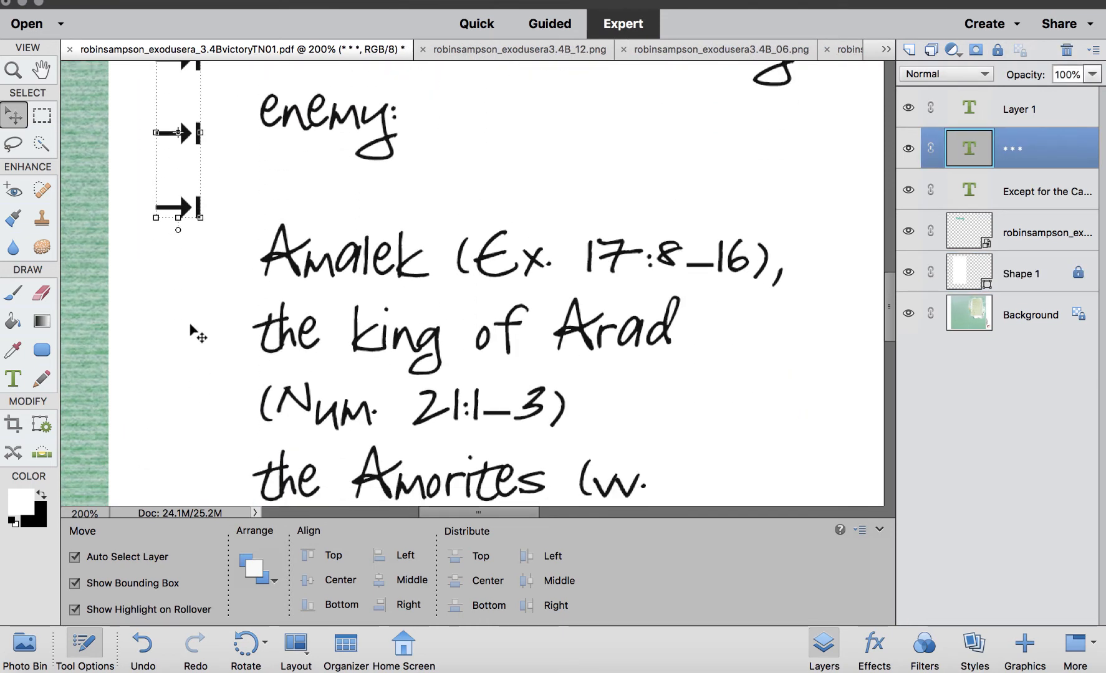
Move the arrow bullets down and insert blank lines between them so they line up with the enemy entries.
{"action": "left_click_drag", "start_coordinate": [181, 133], "coordinate": [200, 335]}
{"action": "left_click", "coordinate": [13, 379]}
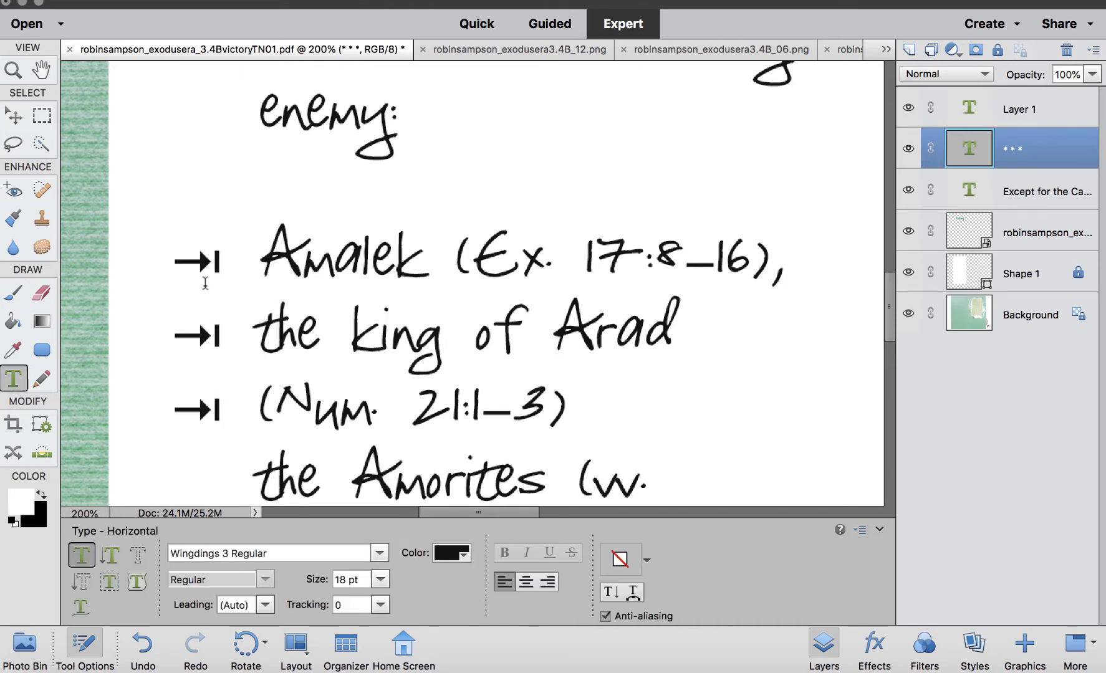
{"action": "left_click", "coordinate": [218, 259]}
{"action": "key", "text": "Return"}
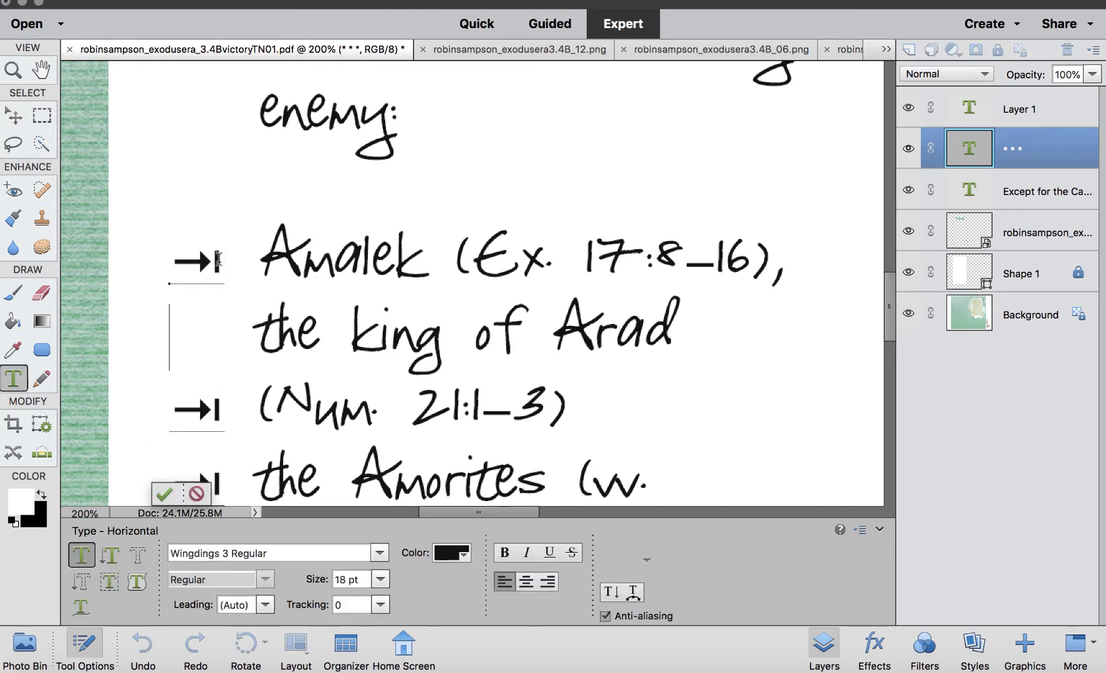
{"action": "left_click", "coordinate": [219, 408]}
{"action": "key", "text": "Return"}
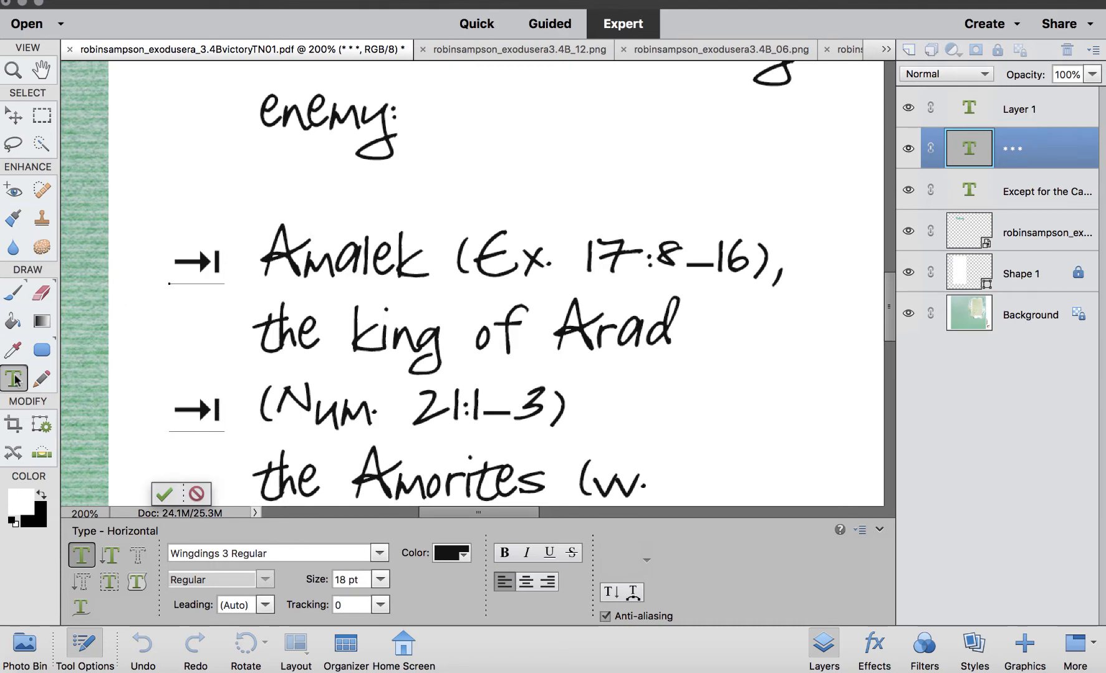
Add "Num" to the Amorites and Bashan scripture references in the journaling text.
{"action": "left_click", "coordinate": [393, 350]}
{"action": "scroll", "coordinate": [393, 352], "scroll_direction": "right", "scroll_amount": 5}
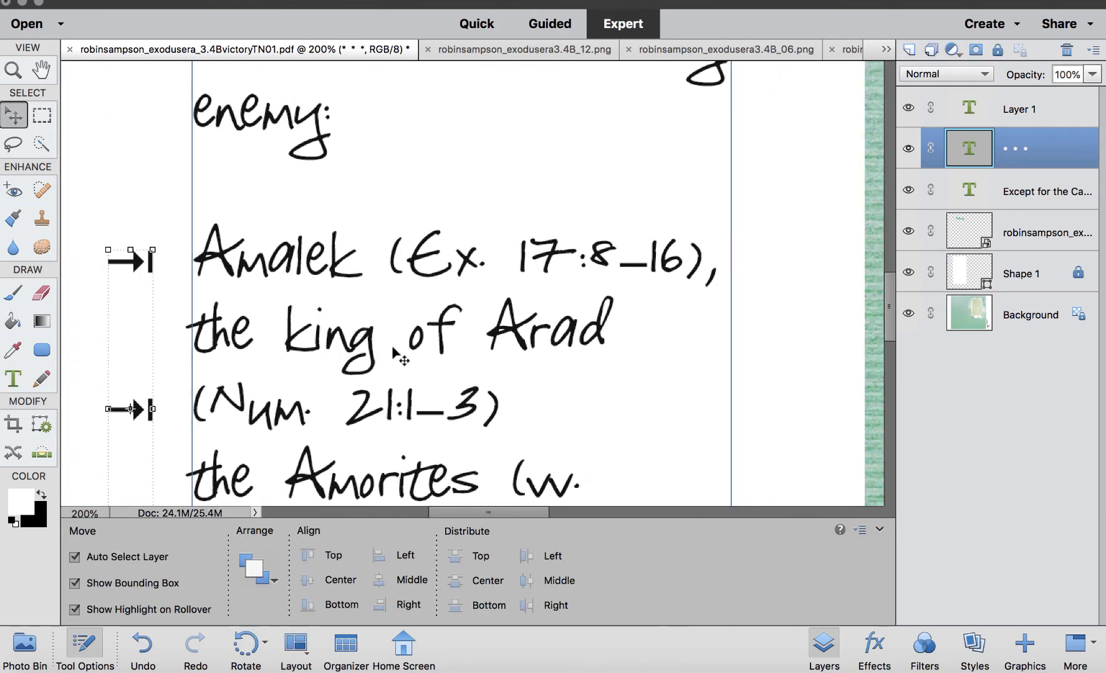
{"action": "key", "text": "super+minus"}
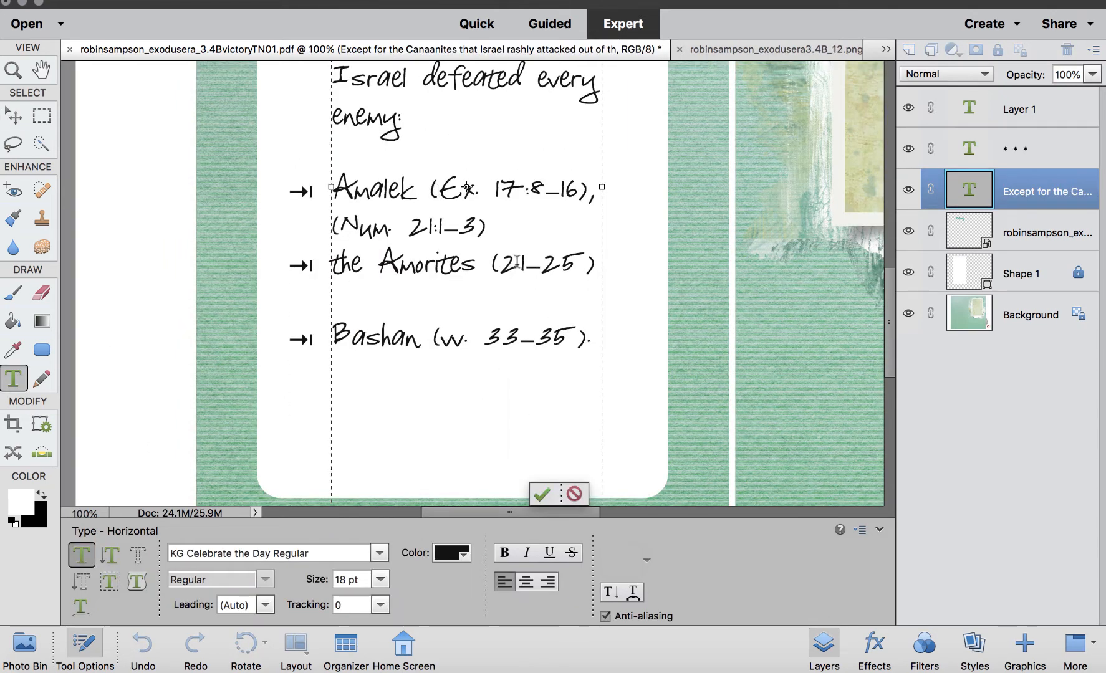
{"action": "type", "text": "Num"}
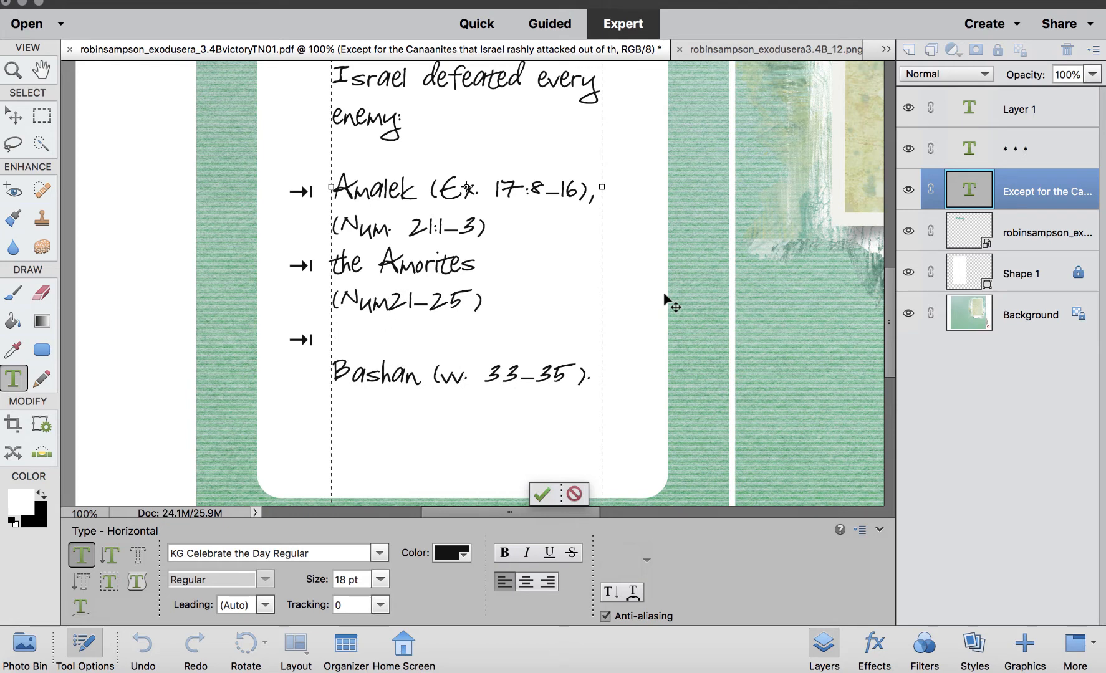
{"action": "left_click_drag", "start_coordinate": [480, 369], "coordinate": [441, 367]}
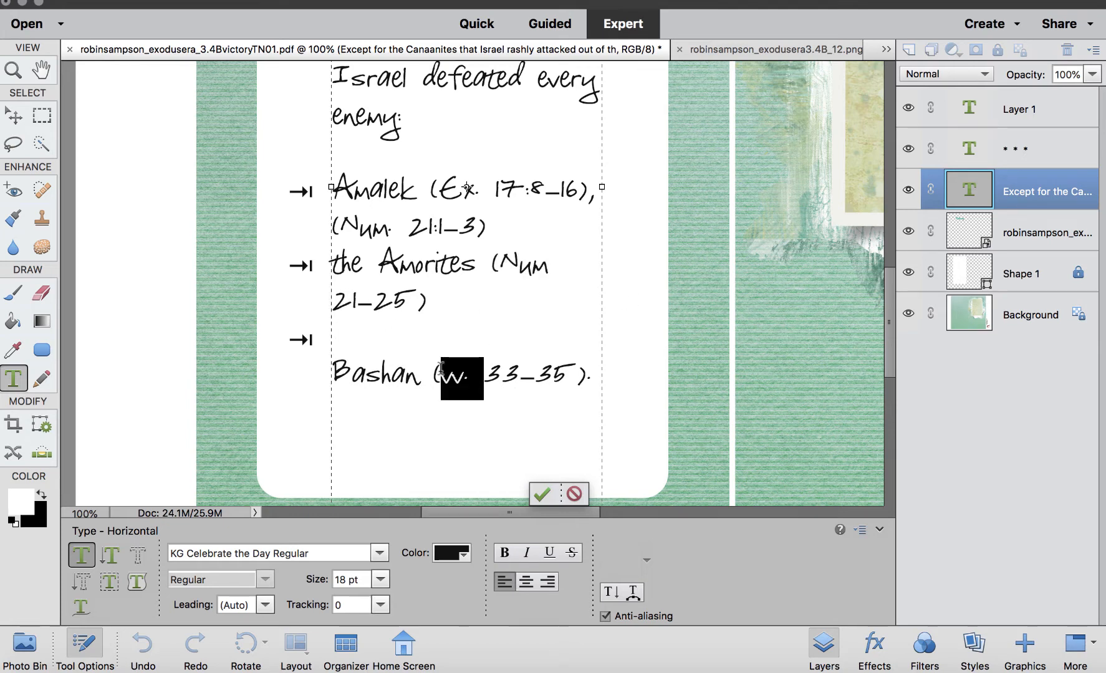
{"action": "type", "text": "Num"}
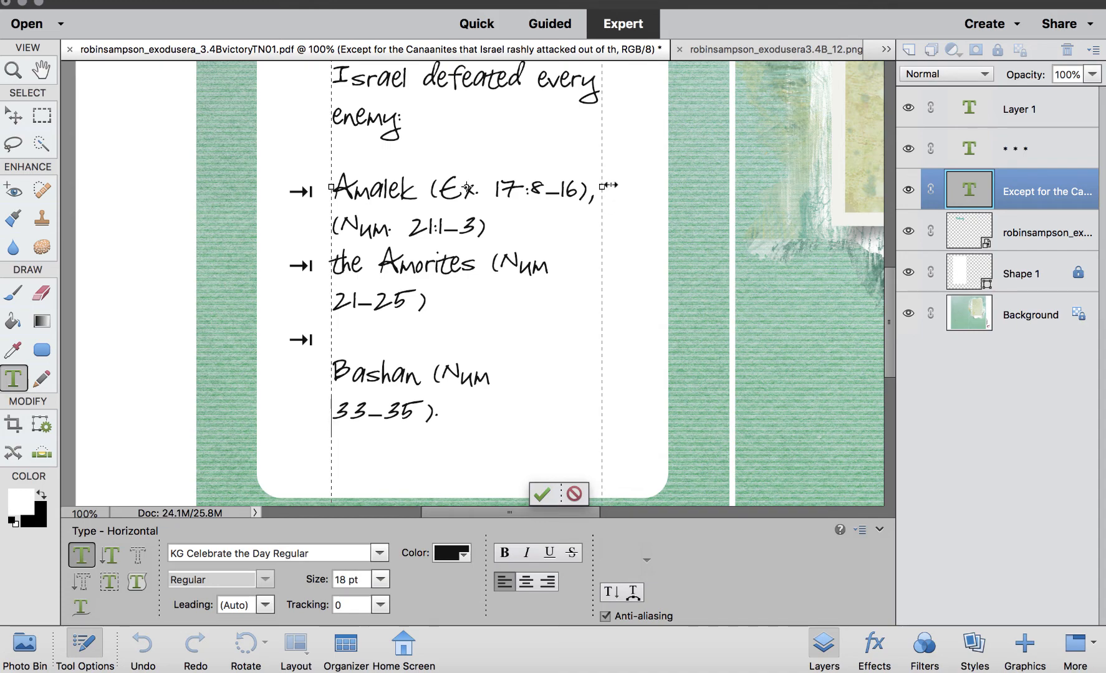
Widen the journaling text box and delete the Exodus reference after Amalek and the word "the" before Amorites.
{"action": "left_click_drag", "start_coordinate": [602, 186], "coordinate": [662, 186]}
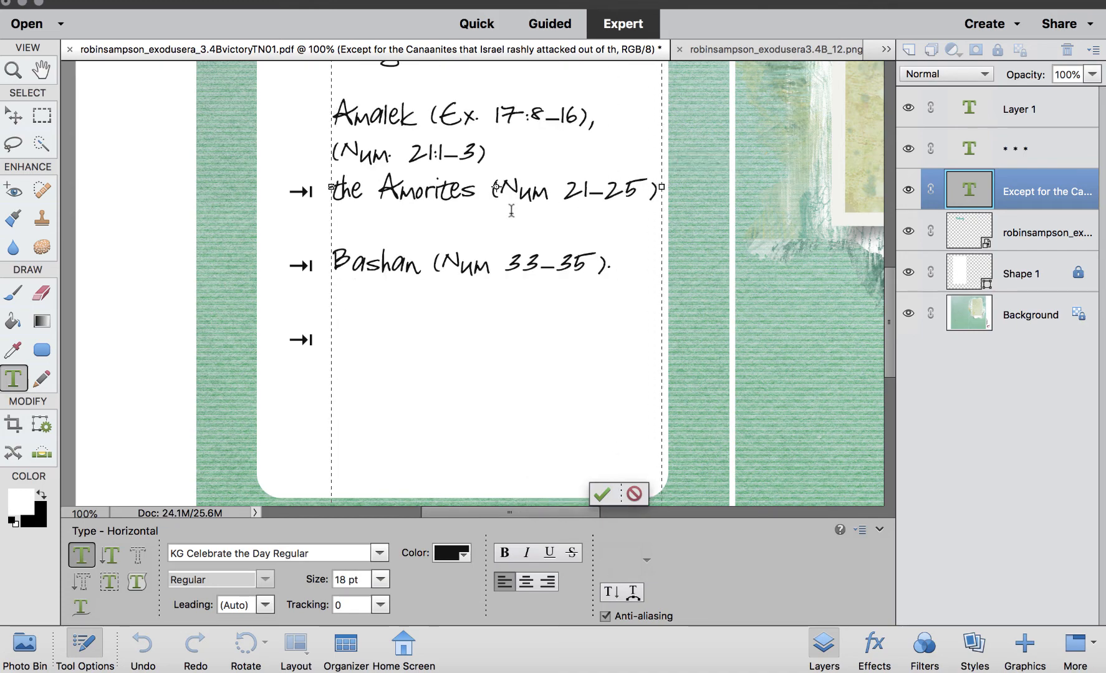
{"action": "scroll", "coordinate": [411, 228], "scroll_direction": "up", "scroll_amount": 3}
{"action": "left_click", "coordinate": [502, 227]}
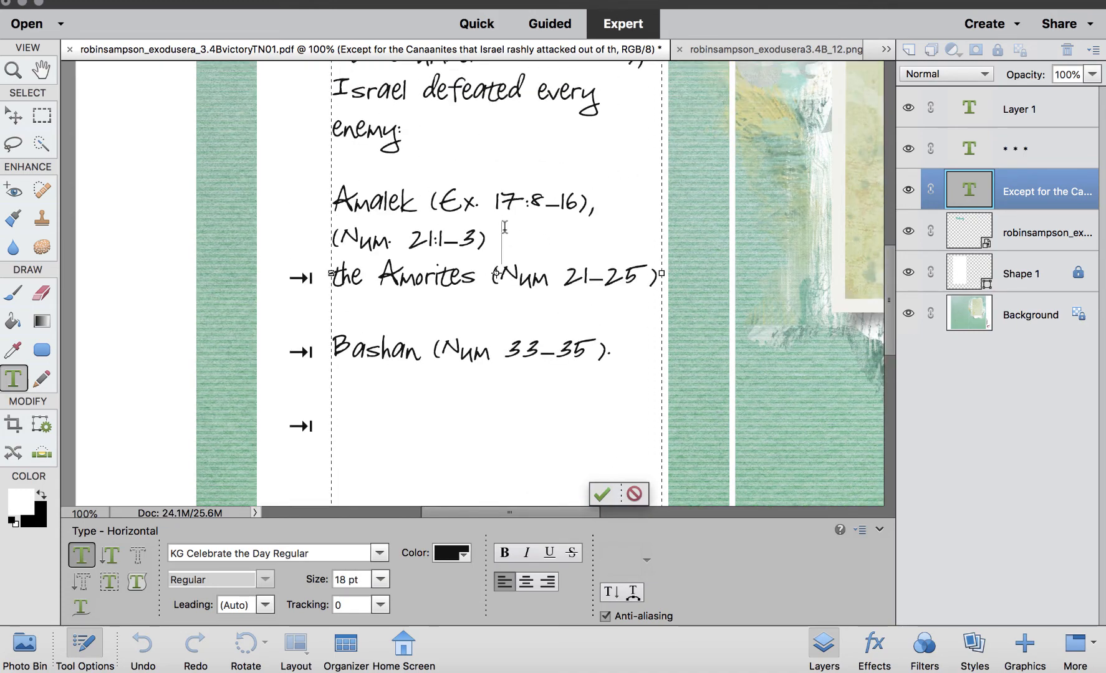
{"action": "left_click_drag", "start_coordinate": [602, 203], "coordinate": [421, 195]}
{"action": "key", "text": "BackSpace"}
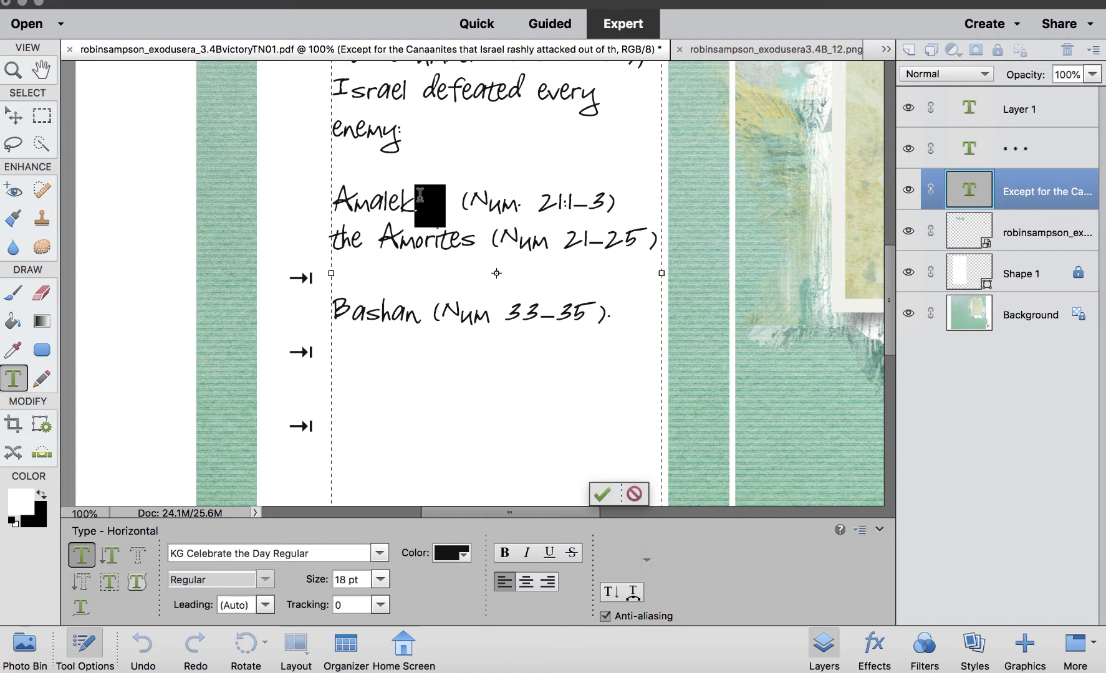
{"action": "left_click_drag", "start_coordinate": [378, 240], "coordinate": [307, 231]}
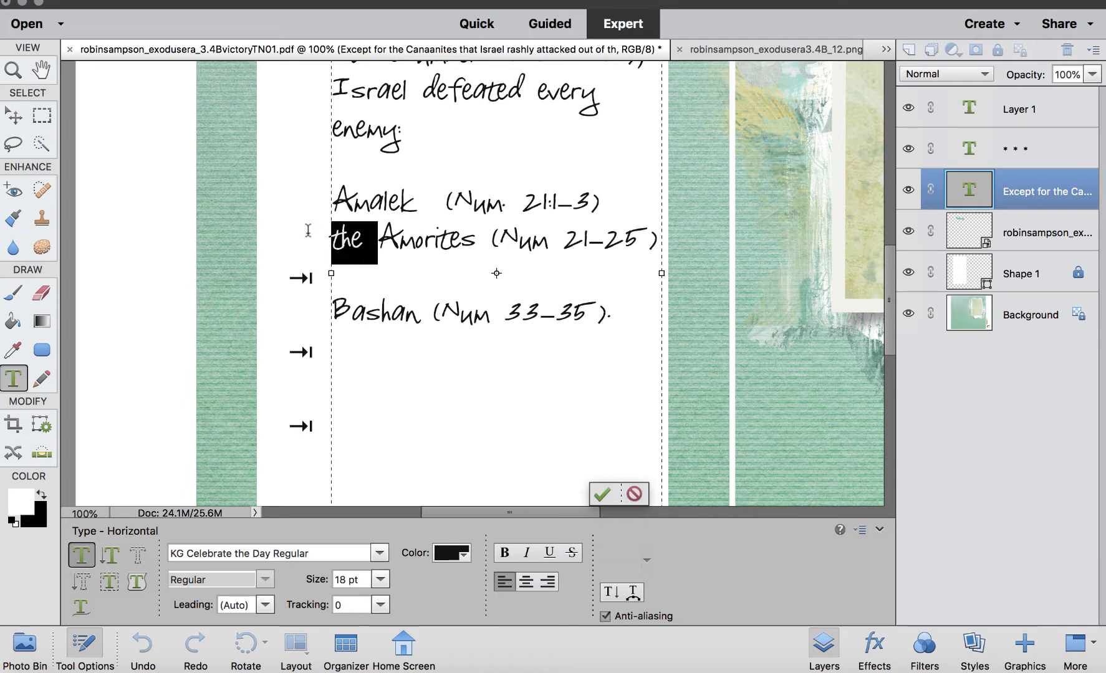
{"action": "key", "text": "BackSpace"}
Set the three enemy entries to Squoosh Gothic Regular and remove the blank line before Bashan.
{"action": "left_click", "coordinate": [627, 302]}
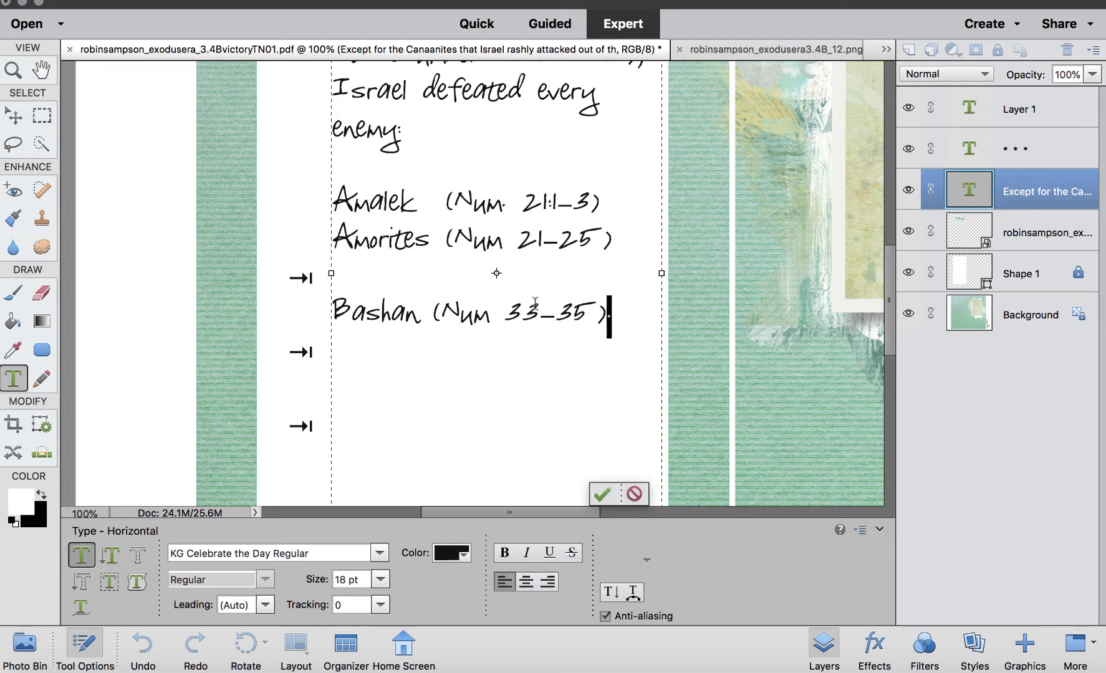
{"action": "left_click_drag", "start_coordinate": [614, 315], "coordinate": [276, 193]}
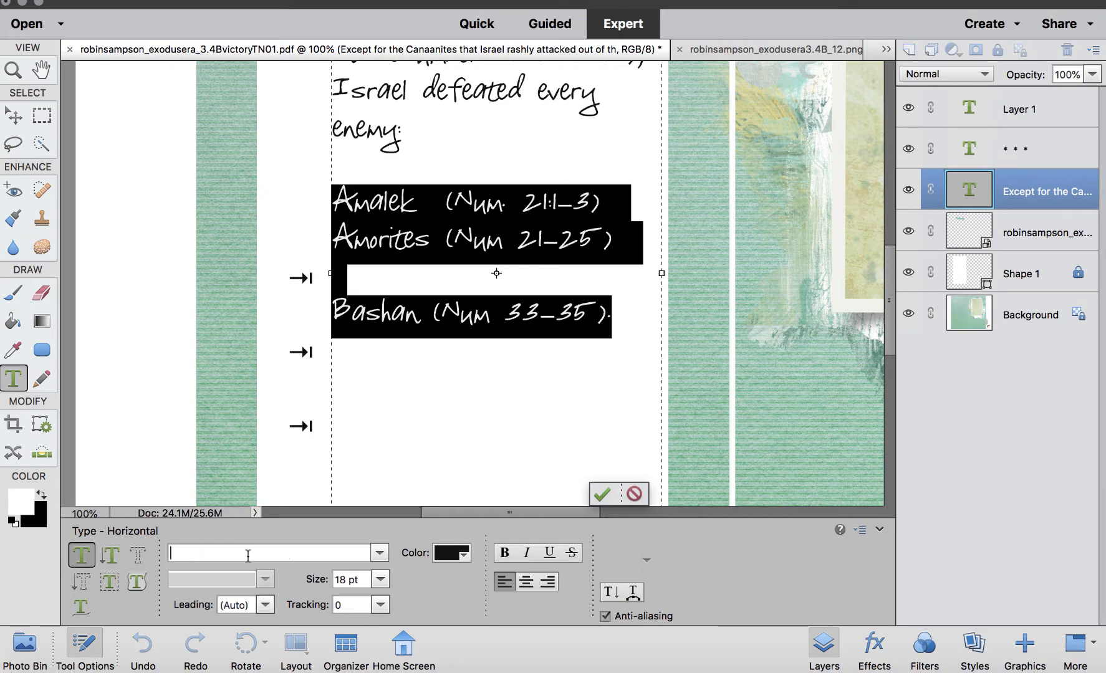
{"action": "type", "text": "q"}
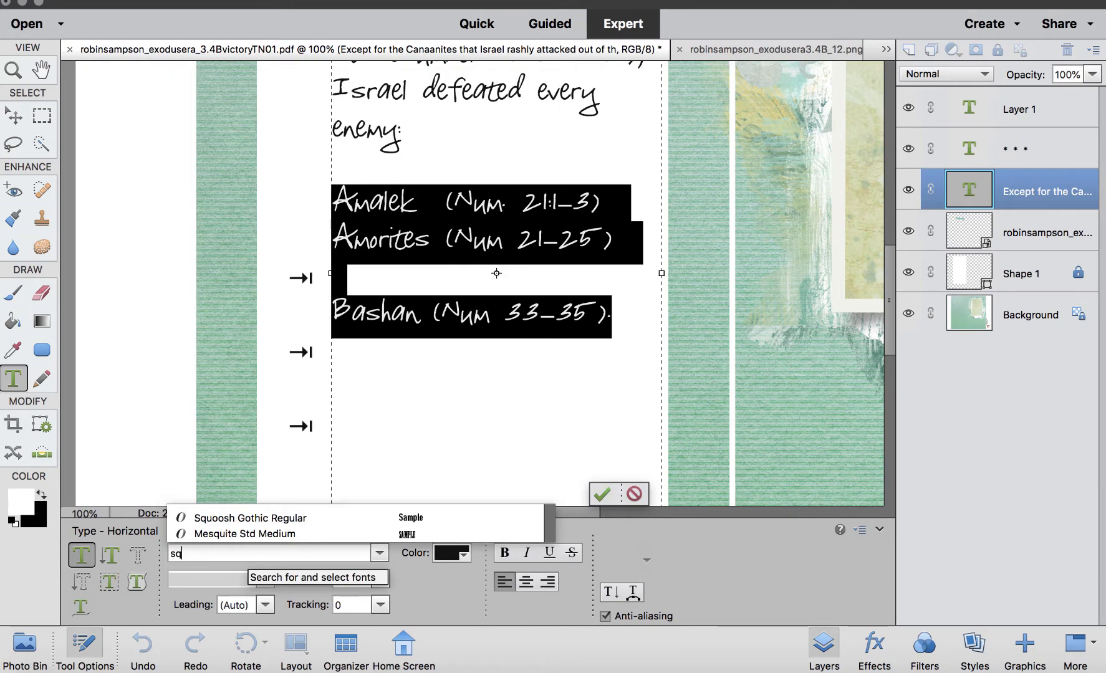
{"action": "left_click", "coordinate": [288, 521]}
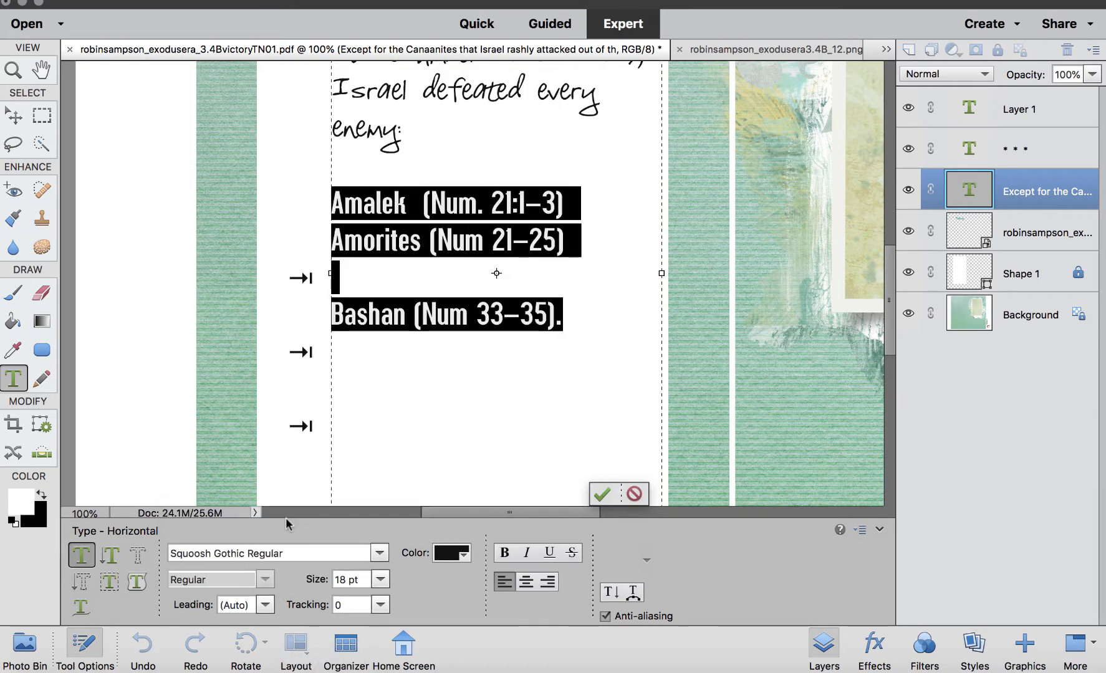
{"action": "left_click", "coordinate": [382, 269]}
{"action": "key", "text": "BackSpace"}
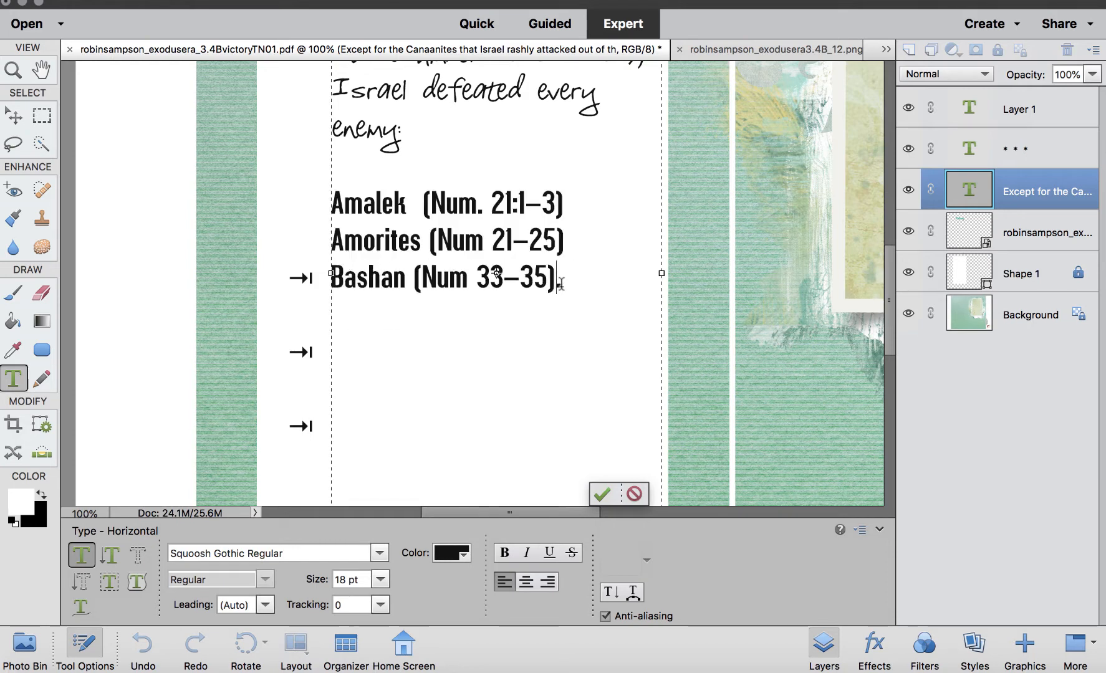
Move the three enemy entries out of the journaling text into their own text layer.
{"action": "left_click_drag", "start_coordinate": [545, 275], "coordinate": [324, 199]}
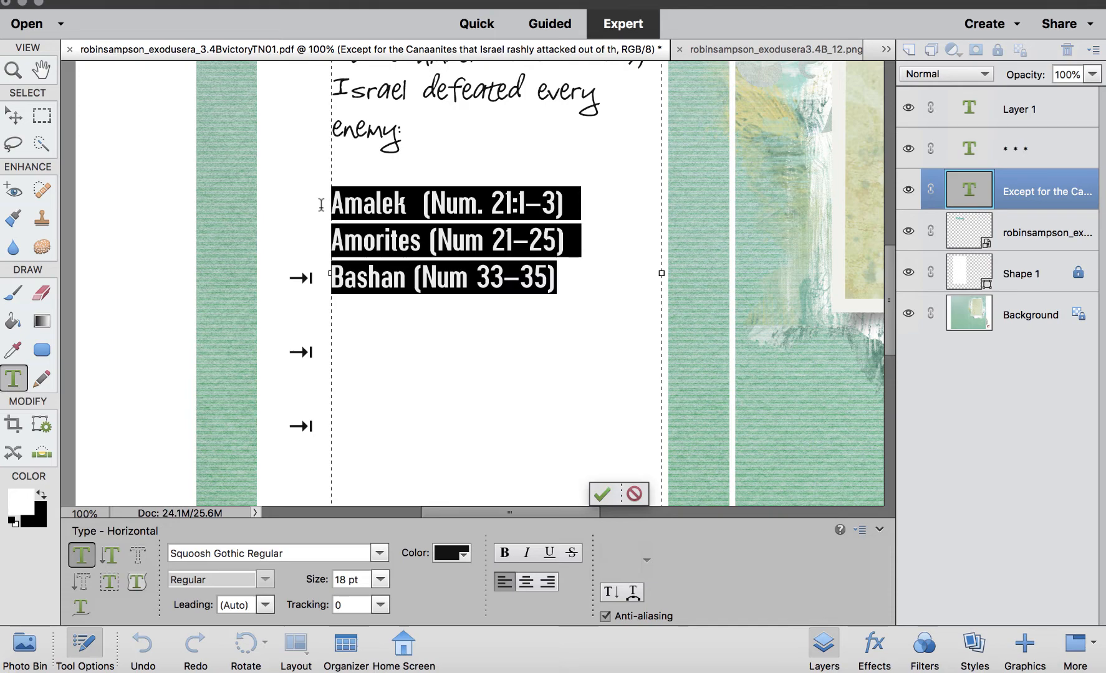
{"action": "key", "text": "BackSpace"}
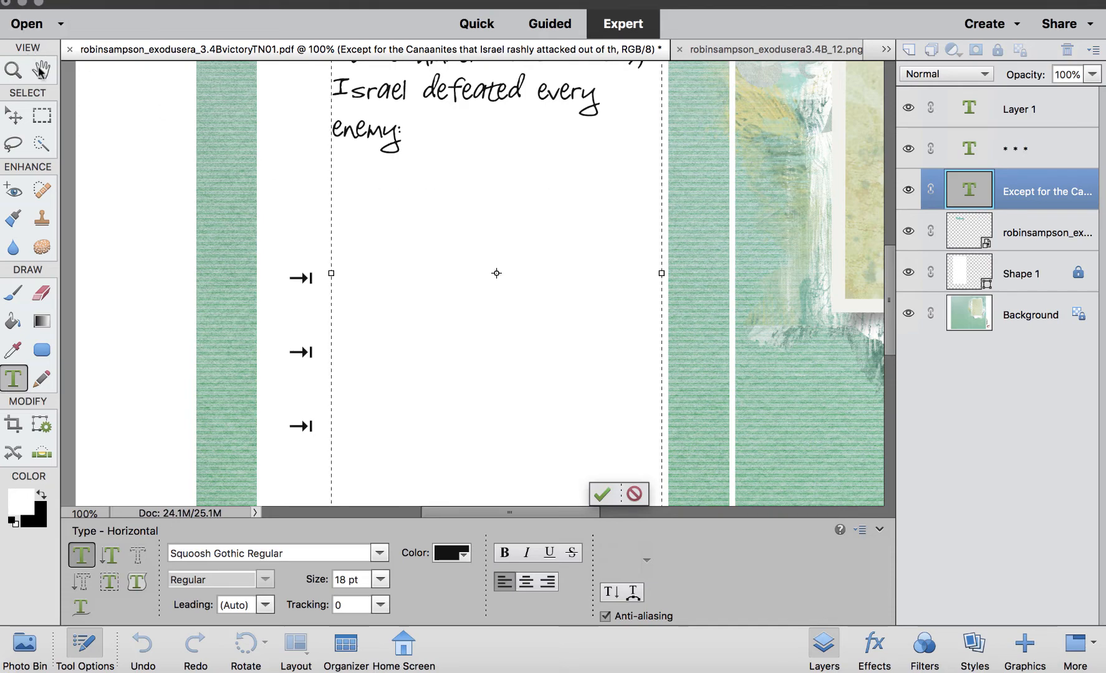
{"action": "left_click", "coordinate": [13, 115]}
{"action": "left_click_drag", "start_coordinate": [555, 308], "coordinate": [780, 297]}
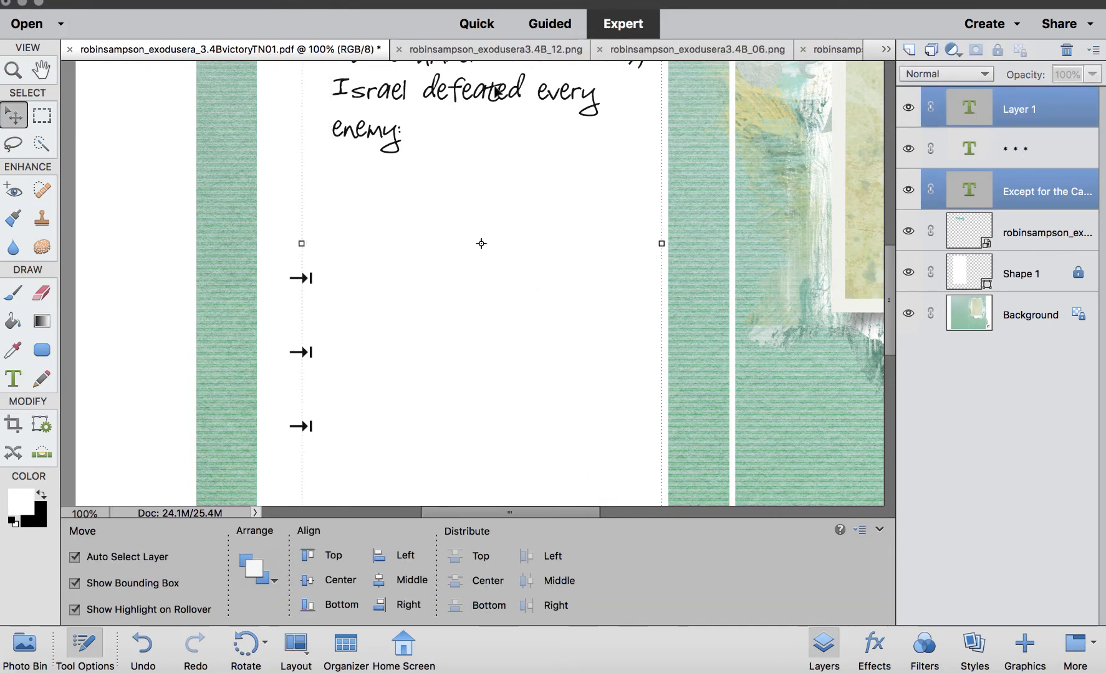
{"action": "left_click_drag", "start_coordinate": [497, 91], "coordinate": [838, 151]}
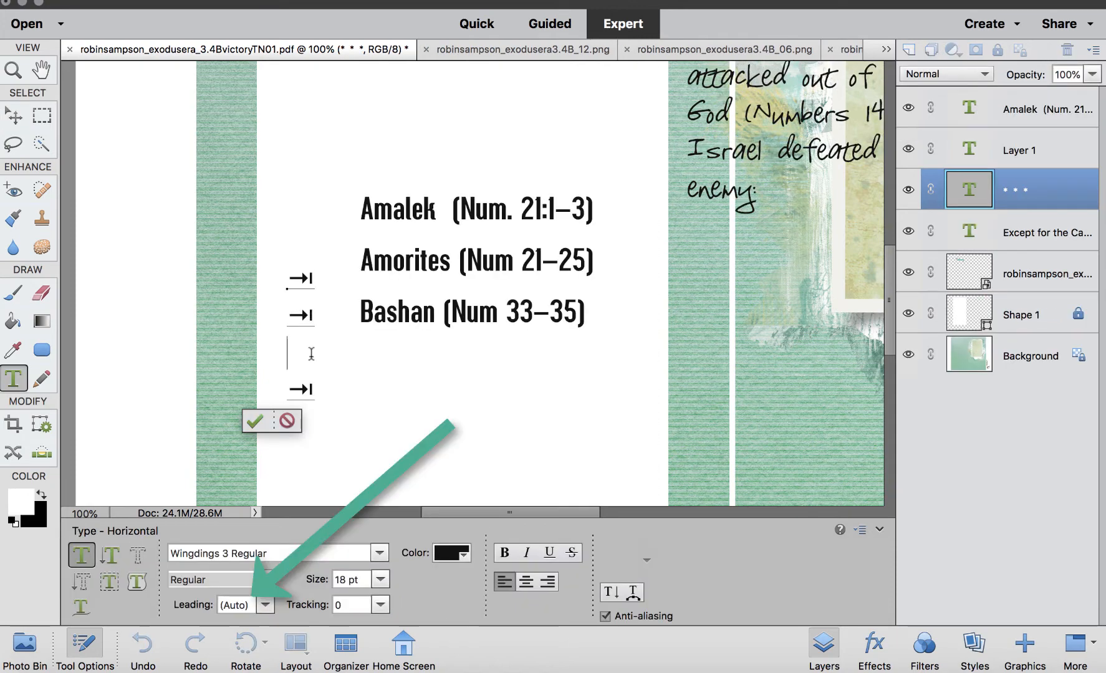
Remove the extra line from the arrow bullets and set their leading to 30 pt.
{"action": "key", "text": "BackSpace"}
{"action": "key", "text": "super+a"}
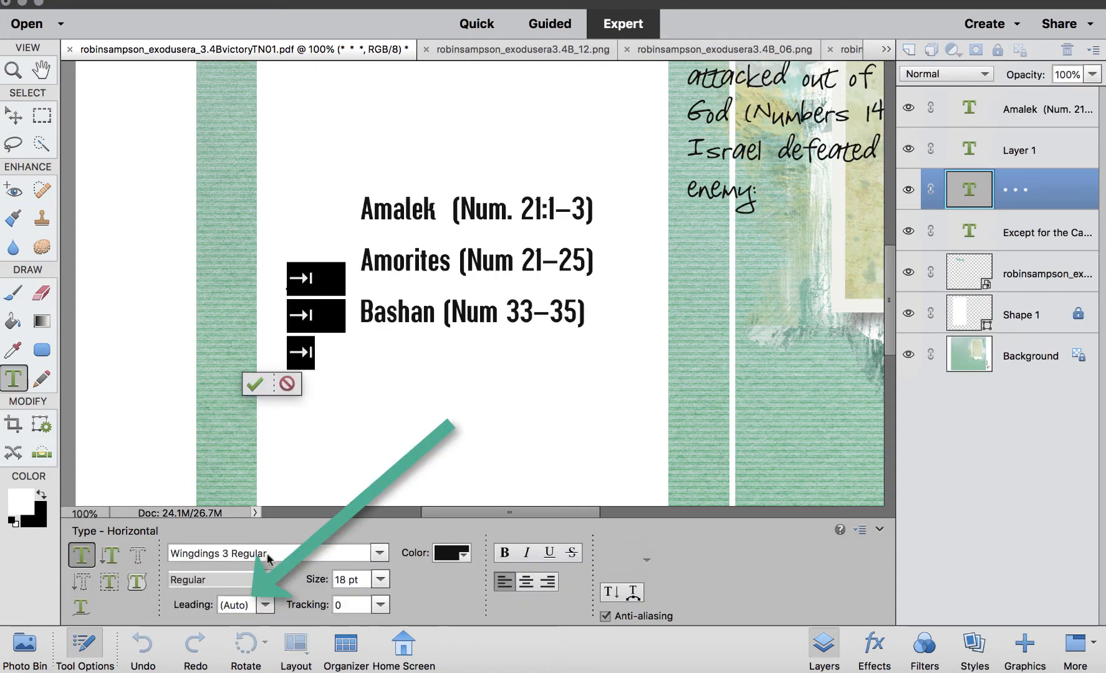
{"action": "left_click", "coordinate": [265, 604]}
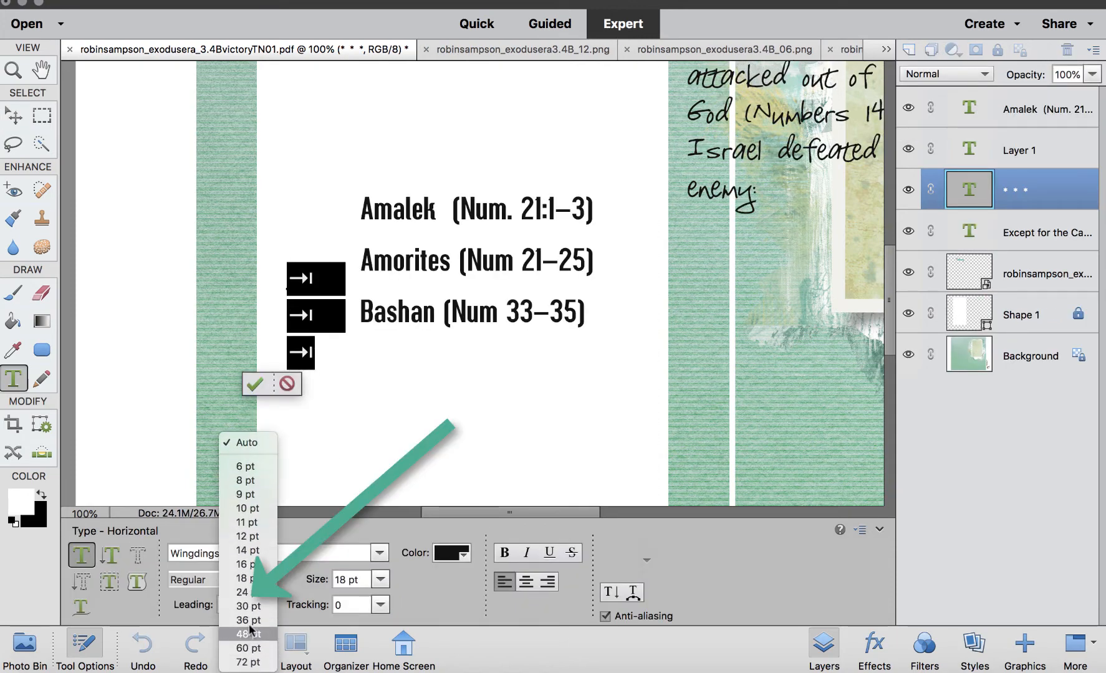
{"action": "left_click", "coordinate": [248, 606]}
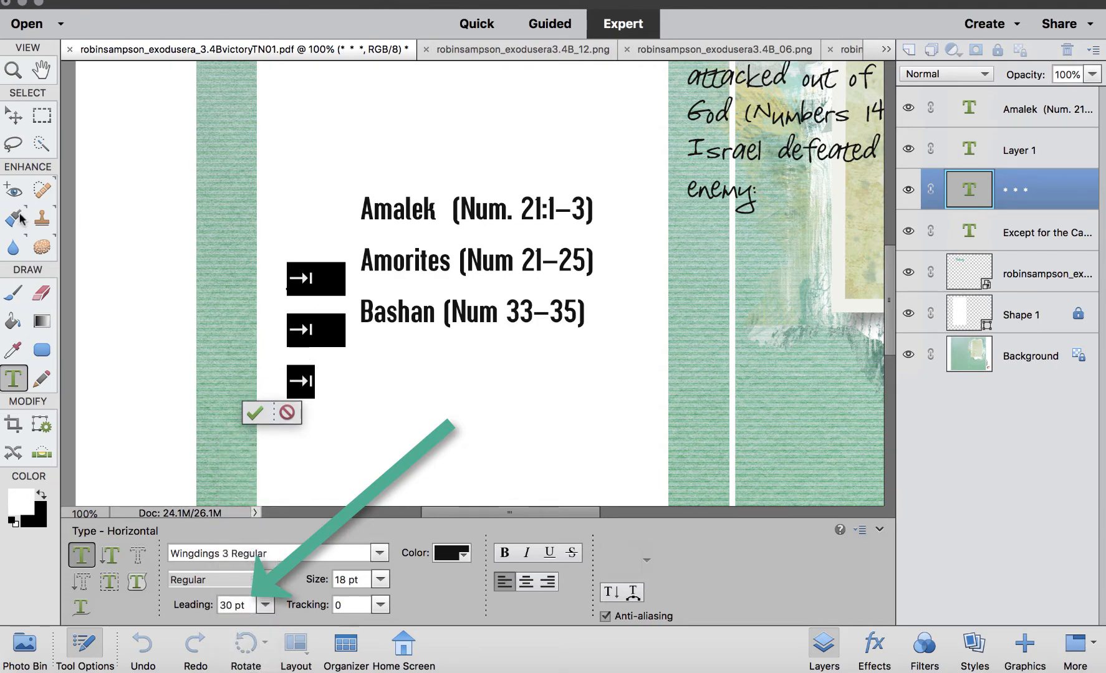
Move the arrow bullets beside the Amalek, Amorites and Bashan entries.
{"action": "left_click", "coordinate": [14, 116]}
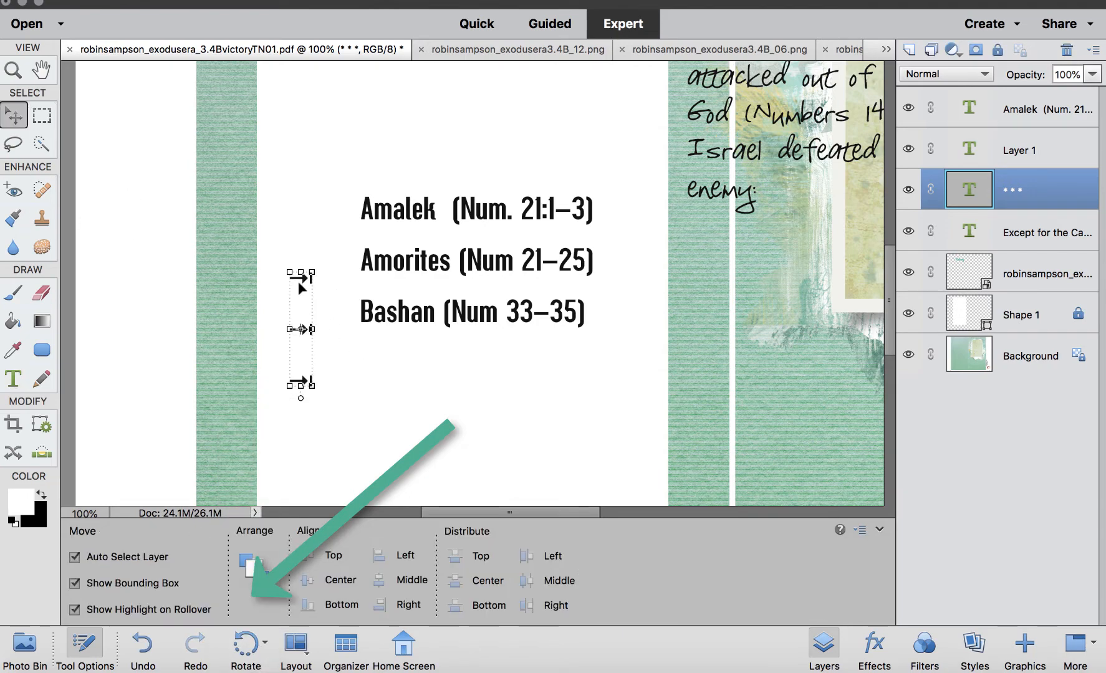
{"action": "left_click_drag", "start_coordinate": [301, 287], "coordinate": [336, 218]}
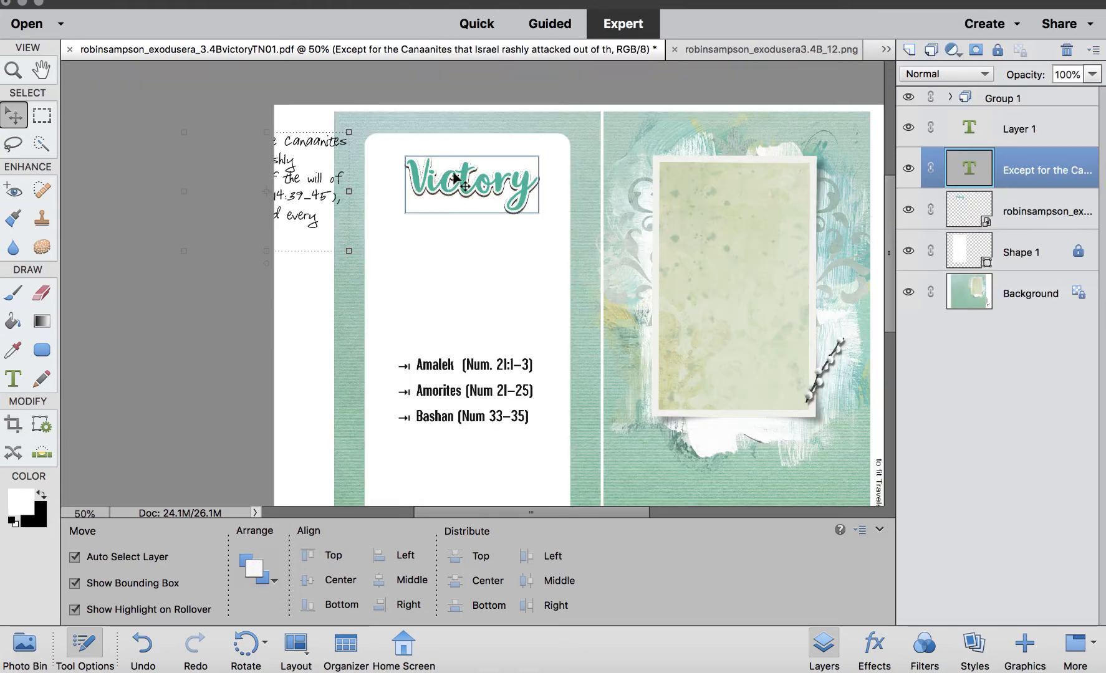
Place the Victory word art above the entries and move the journaling text to the top of the rounded panel.
{"action": "left_click_drag", "start_coordinate": [454, 172], "coordinate": [461, 324]}
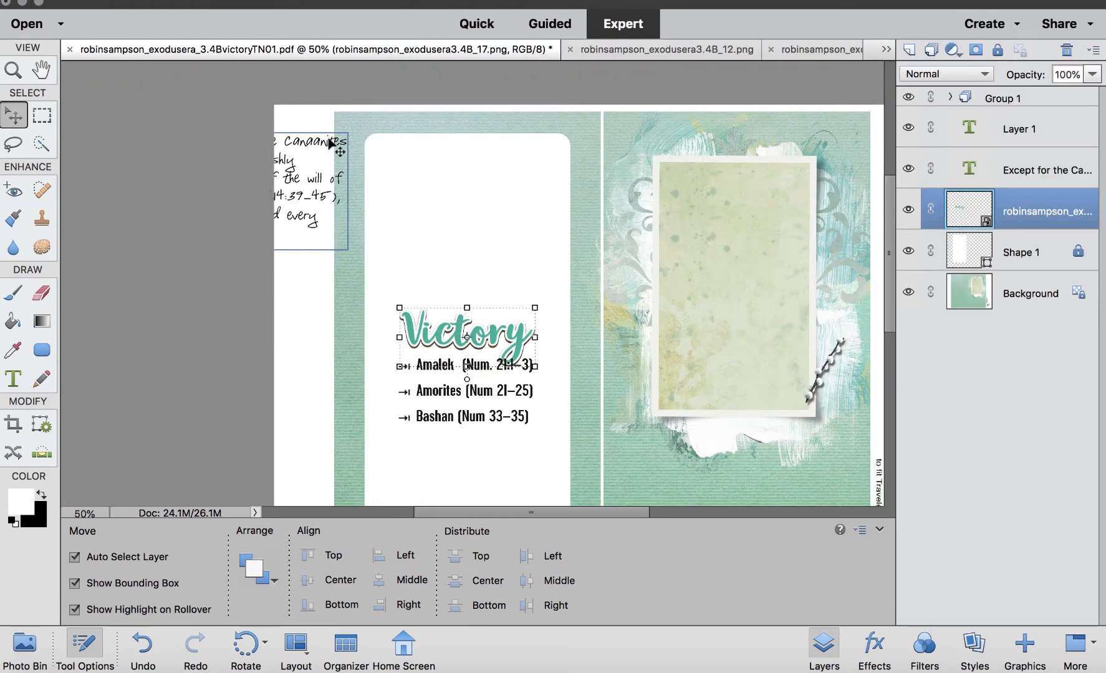
{"action": "left_click_drag", "start_coordinate": [330, 142], "coordinate": [533, 165]}
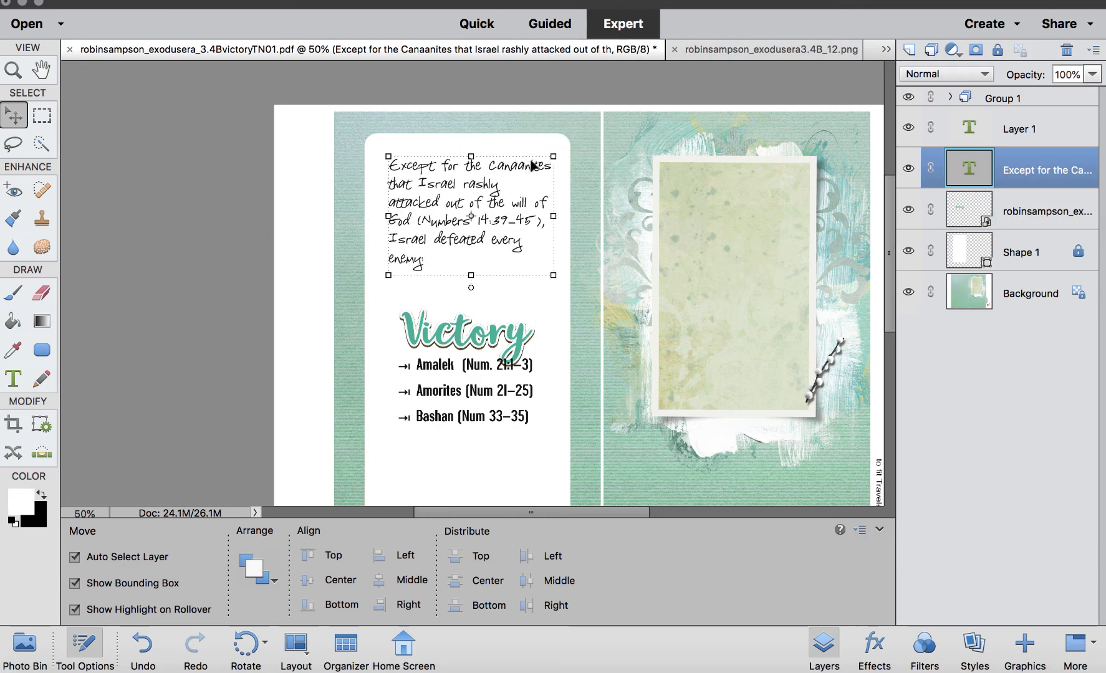
Set the journaling text size to 16 pt and shorten the rounded panel to about 71% of its height.
{"action": "double_click", "coordinate": [969, 169]}
{"action": "left_click", "coordinate": [380, 579]}
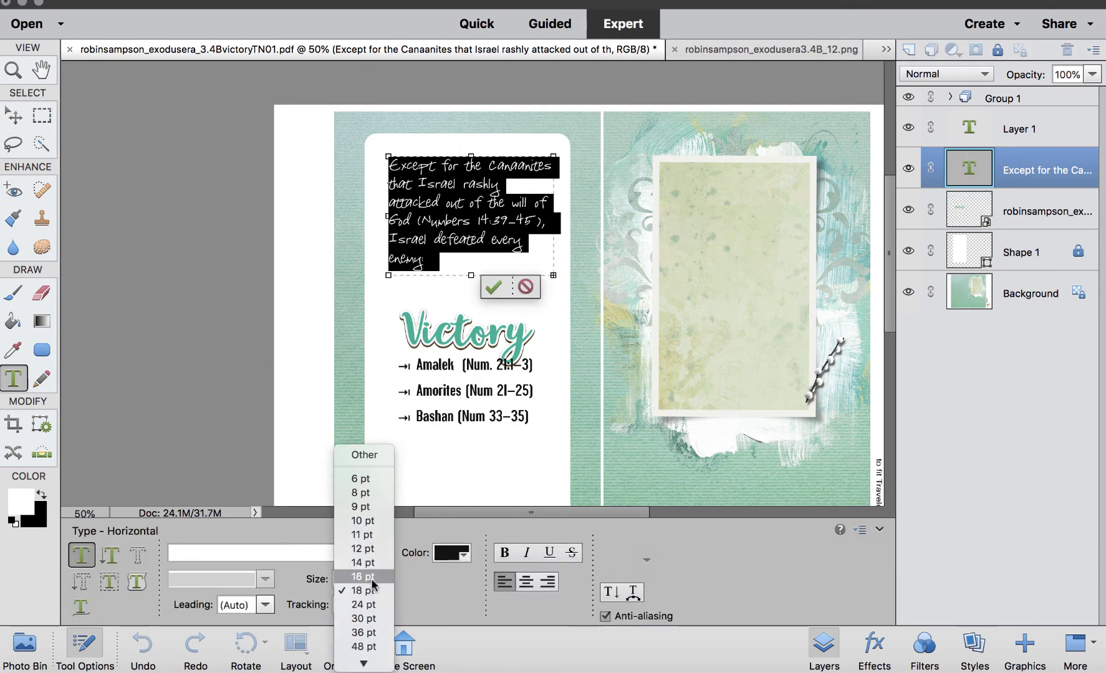
{"action": "left_click", "coordinate": [373, 565]}
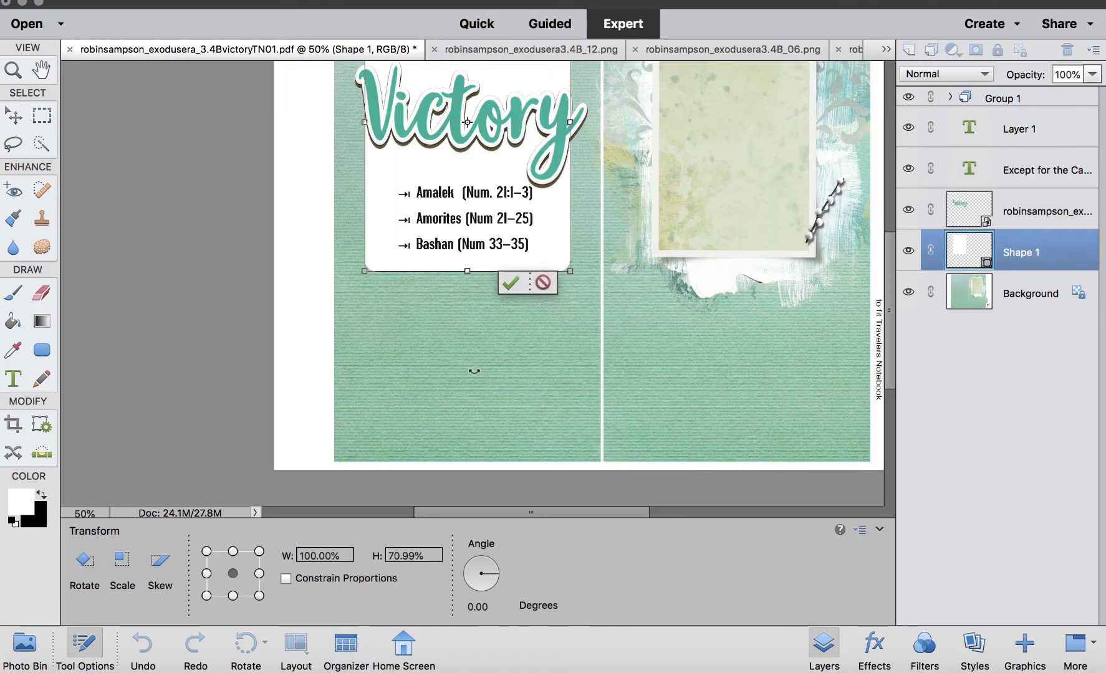
{"action": "key", "text": "ctrl+minus"}
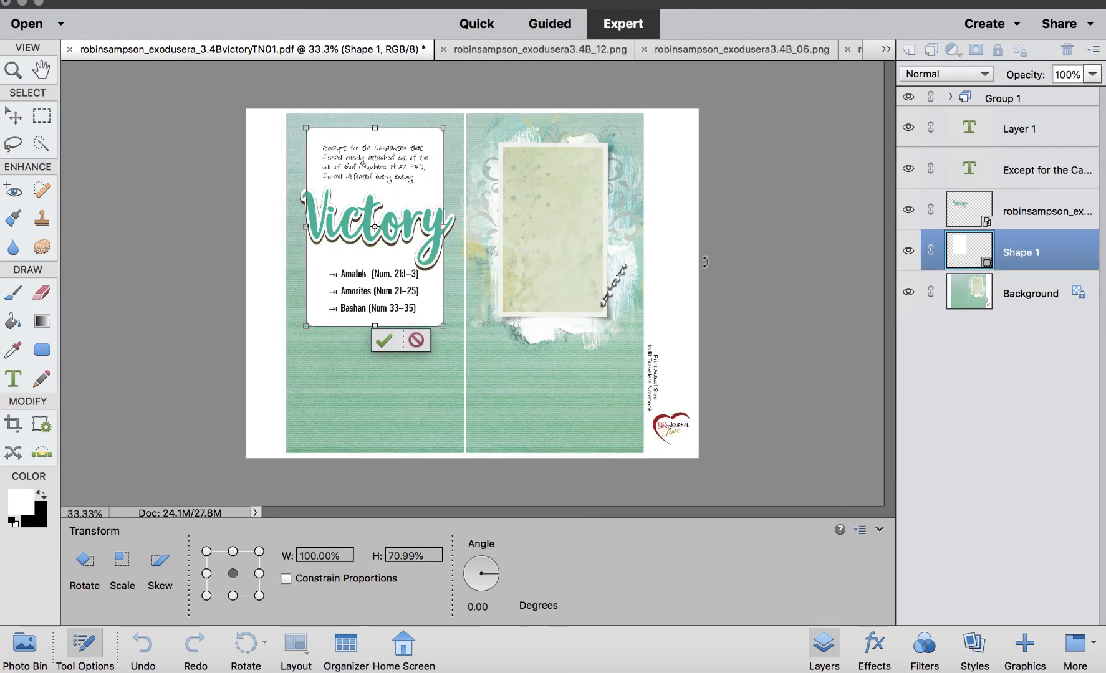
{"action": "key", "text": "Return"}
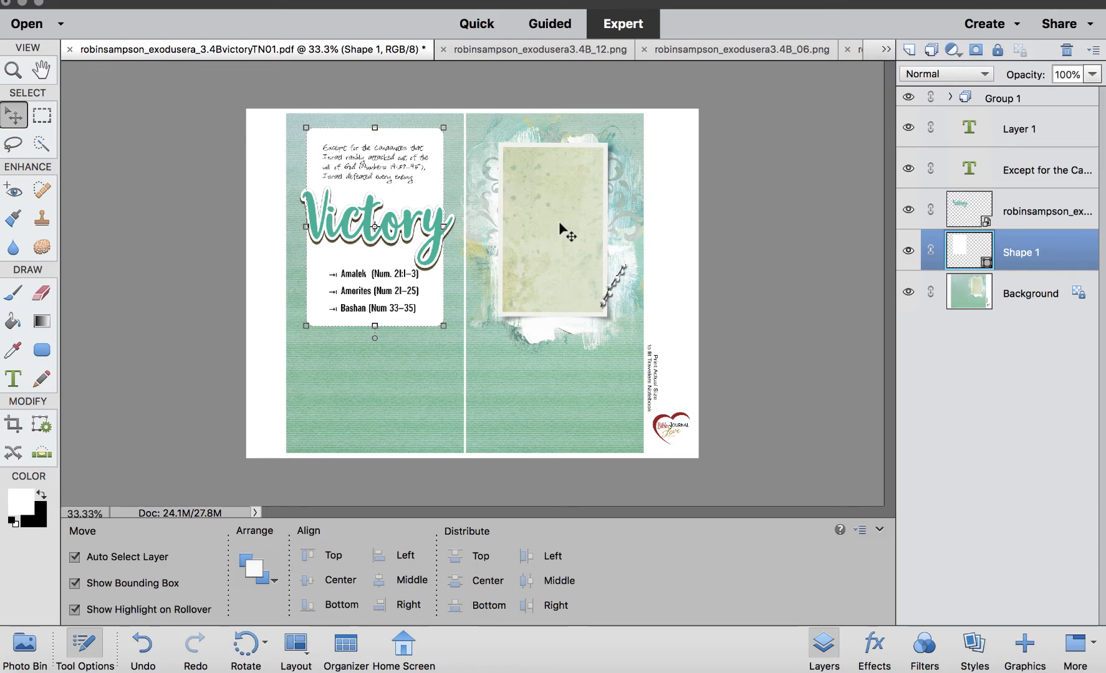
Open the Photo Bin and browse the open files for more elements.
{"action": "left_click", "coordinate": [559, 225]}
{"action": "left_click", "coordinate": [25, 645]}
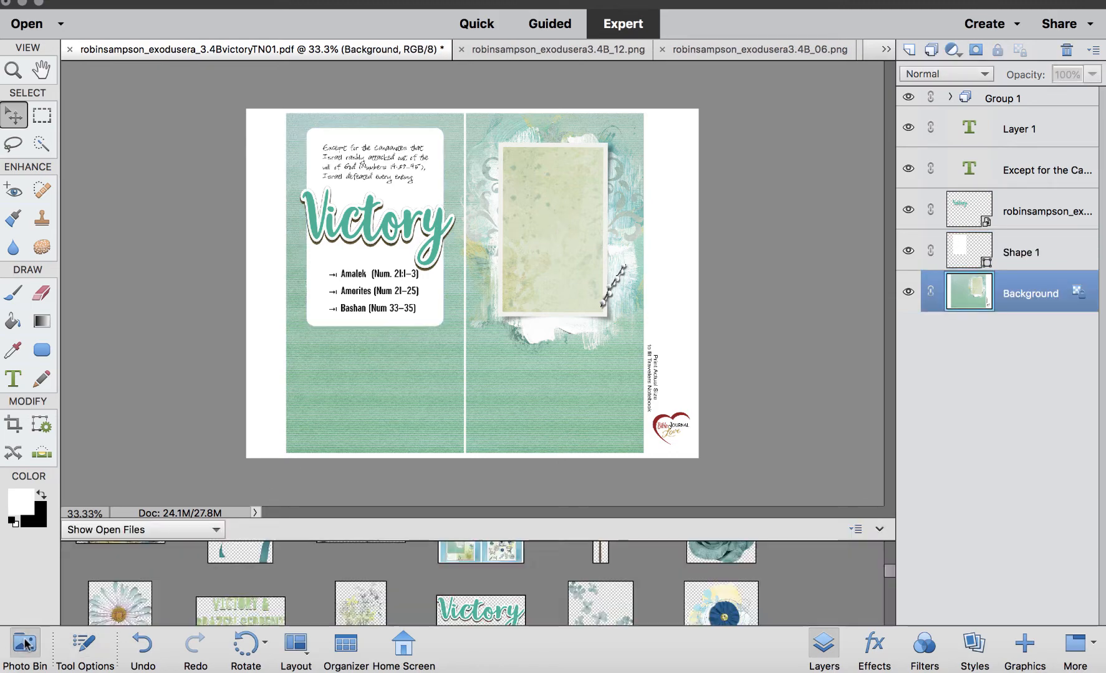
{"action": "scroll", "coordinate": [419, 580], "scroll_direction": "up", "scroll_amount": 5}
{"action": "scroll", "coordinate": [453, 581], "scroll_direction": "down", "scroll_amount": 3}
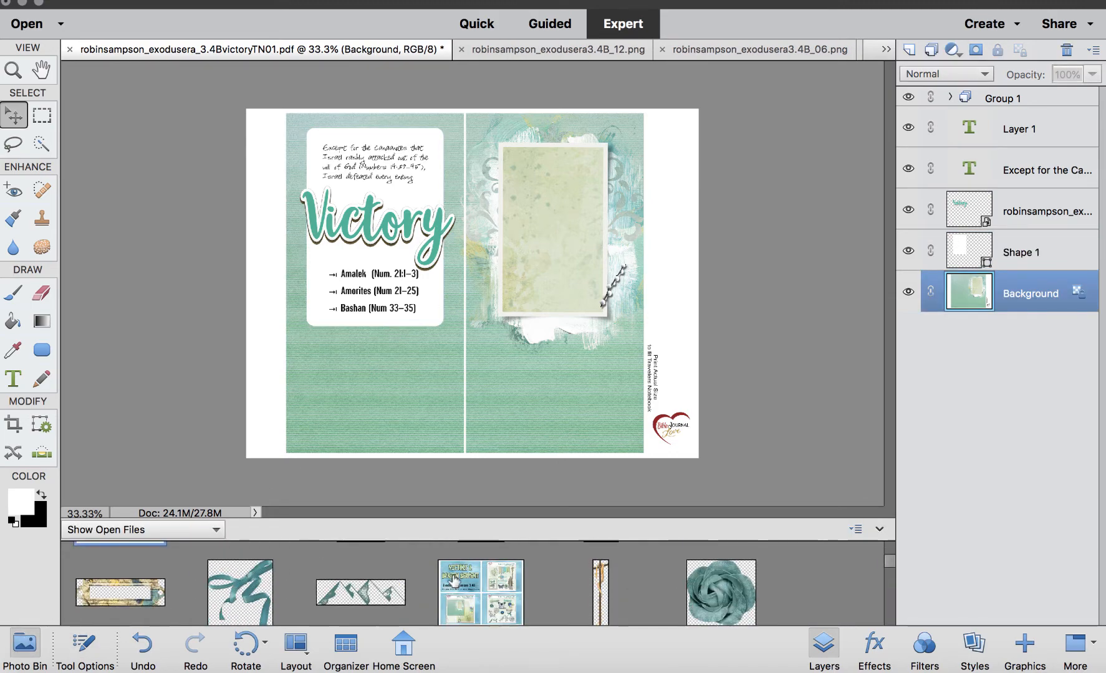
{"action": "scroll", "coordinate": [453, 581], "scroll_direction": "up", "scroll_amount": 1}
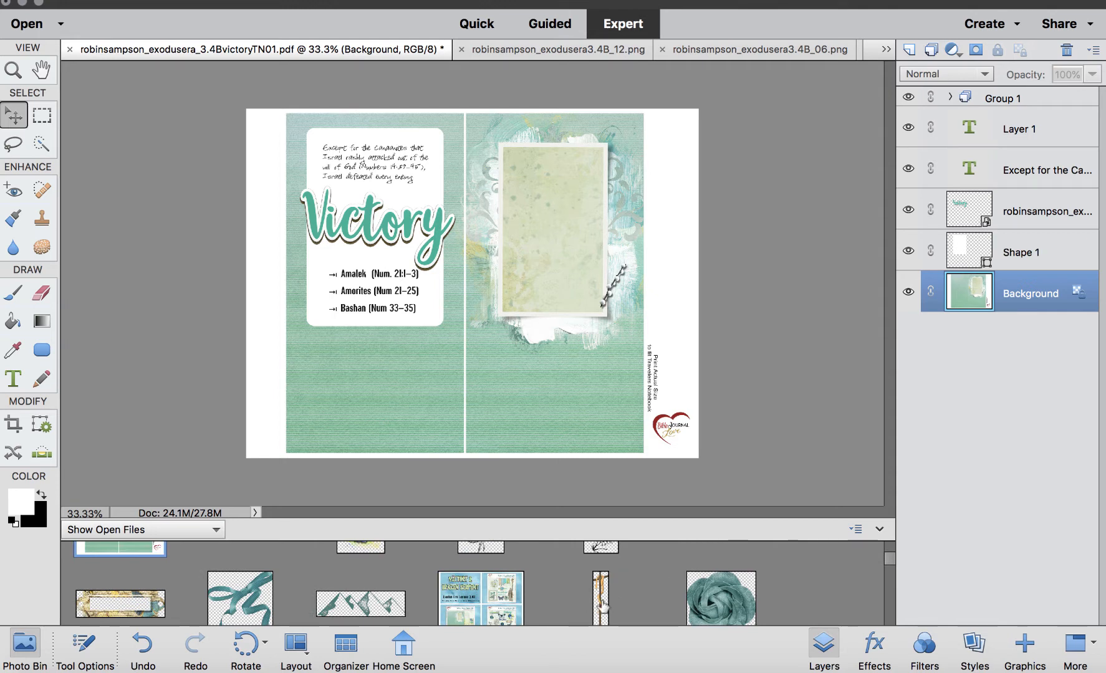
Place the cross-and-serpent element into the photo frame on the right page and shorten it to about 70% height.
{"action": "left_click_drag", "start_coordinate": [600, 603], "coordinate": [545, 286]}
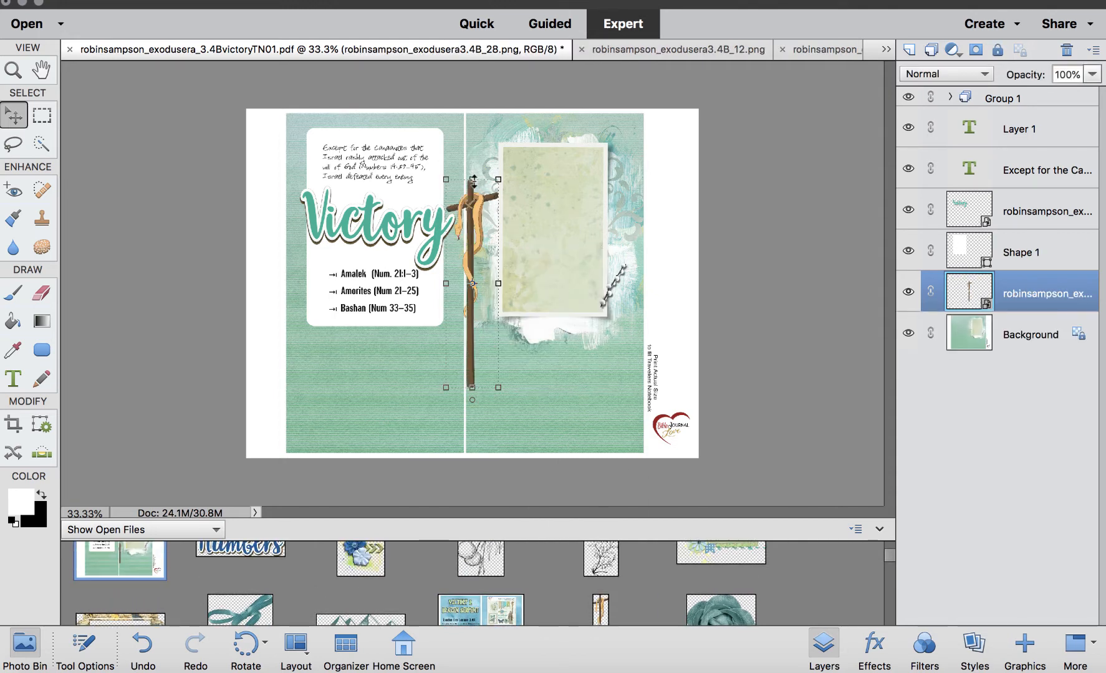
{"action": "left_click_drag", "start_coordinate": [473, 179], "coordinate": [561, 181]}
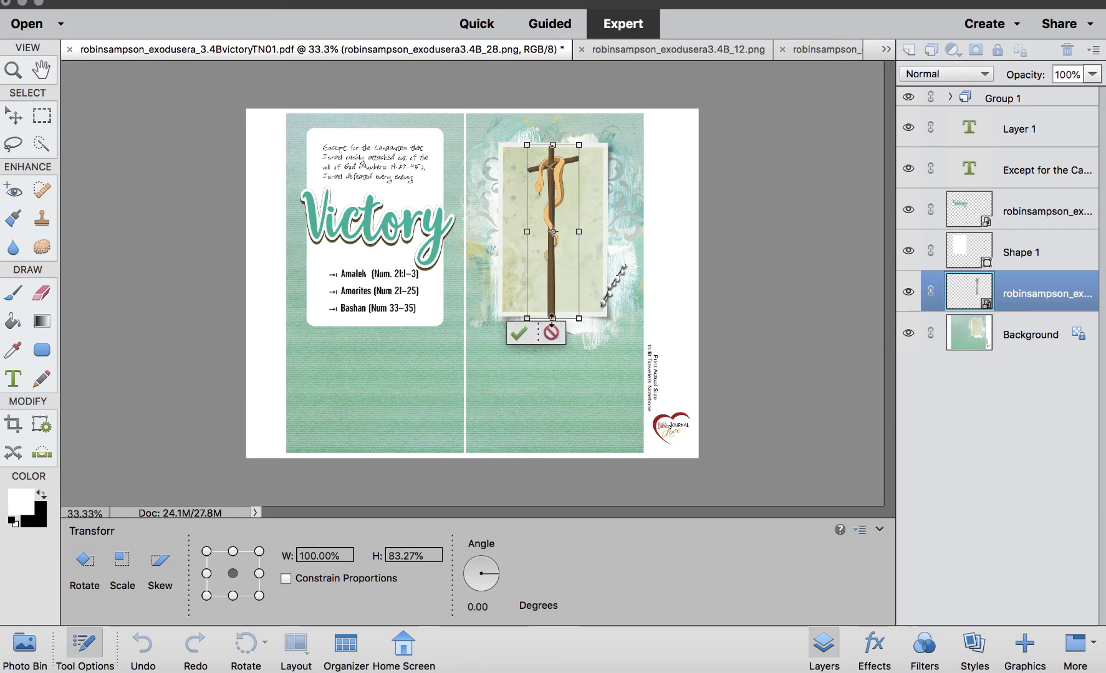
{"action": "left_click_drag", "start_coordinate": [552, 318], "coordinate": [552, 291]}
{"action": "left_click_drag", "start_coordinate": [558, 192], "coordinate": [558, 207]}
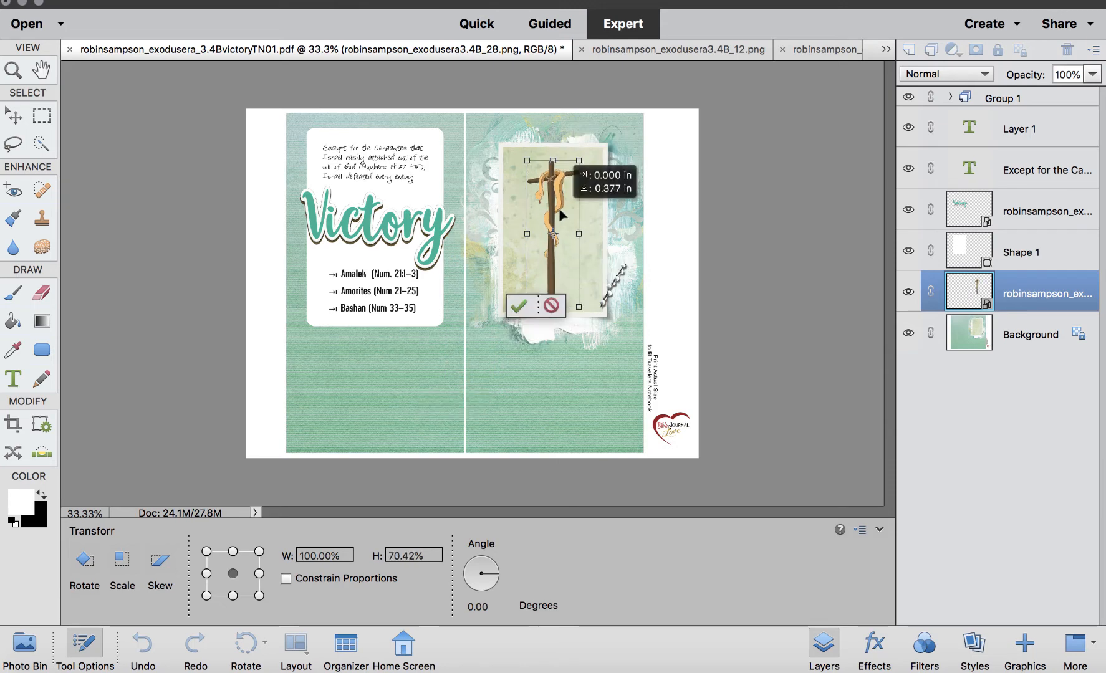
{"action": "left_click", "coordinate": [519, 323]}
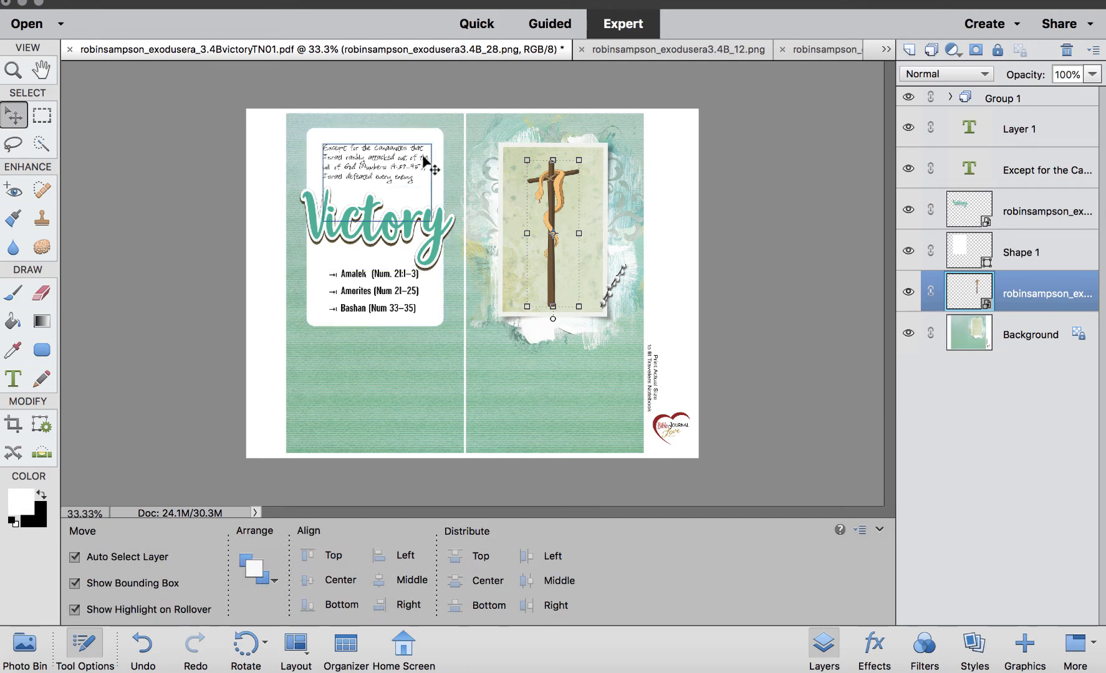
Move the rounded panel down slightly and scale it to about 91% width and 97% height.
{"action": "left_click", "coordinate": [383, 128]}
{"action": "left_click_drag", "start_coordinate": [374, 127], "coordinate": [375, 134]}
{"action": "left_click_drag", "start_coordinate": [443, 229], "coordinate": [410, 202]}
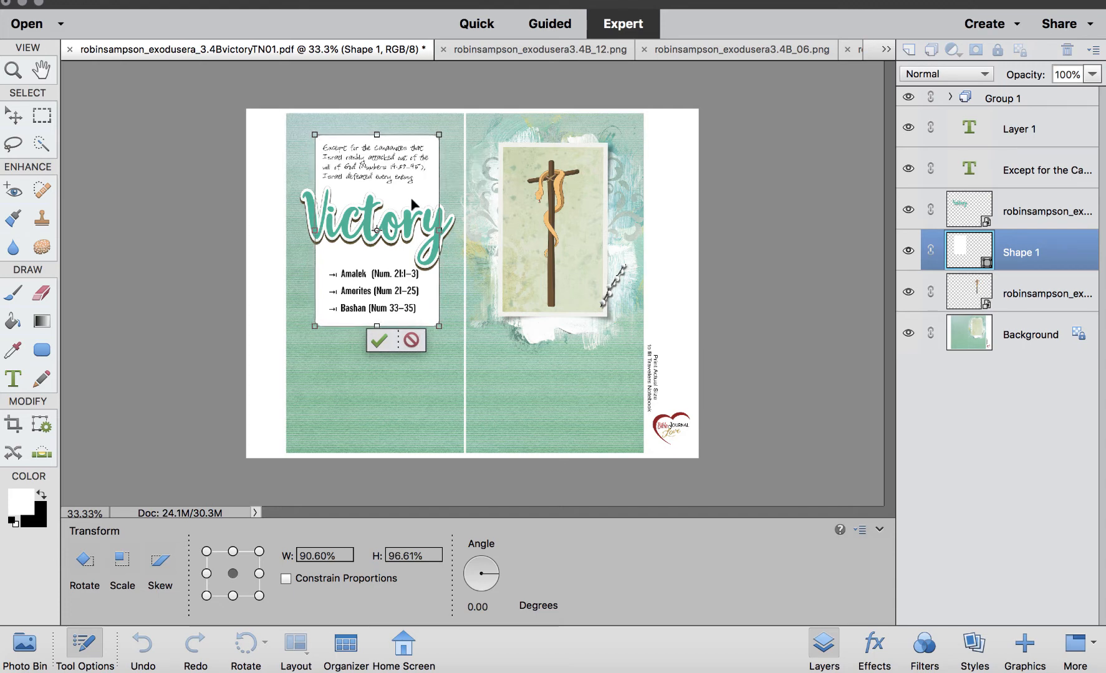
{"action": "left_click", "coordinate": [378, 339]}
{"action": "left_click", "coordinate": [392, 395]}
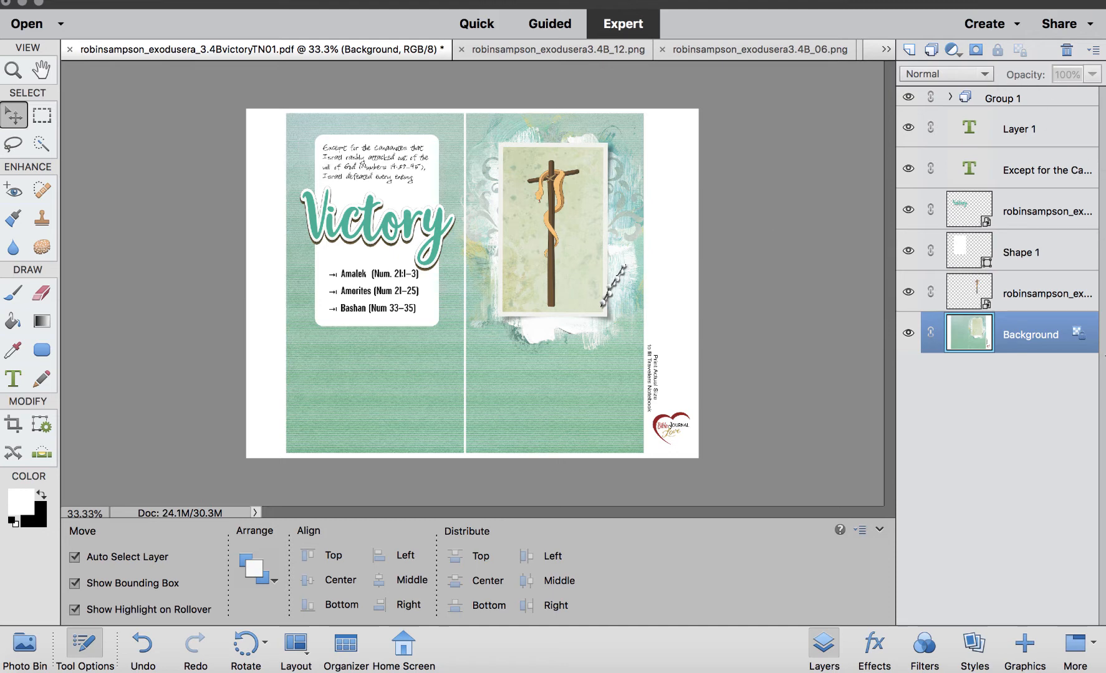
Convert the background into Layer 0 and fill the rounded panel with the beige paper pattern style.
{"action": "left_click", "coordinate": [1070, 340]}
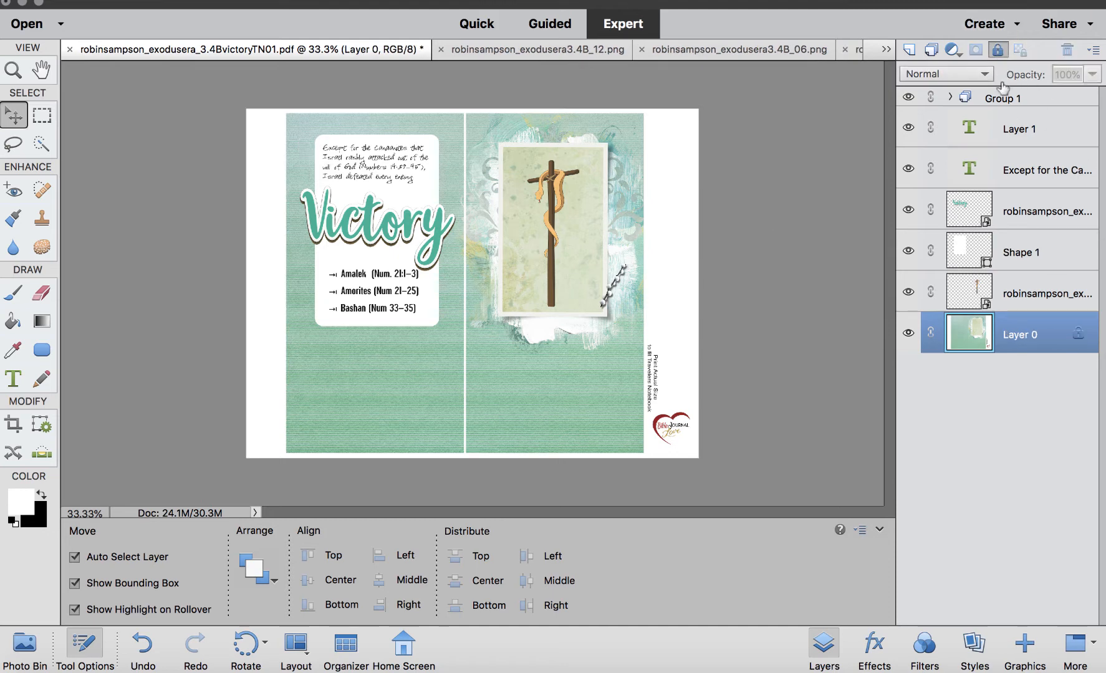
{"action": "left_click_drag", "start_coordinate": [297, 148], "coordinate": [424, 316]}
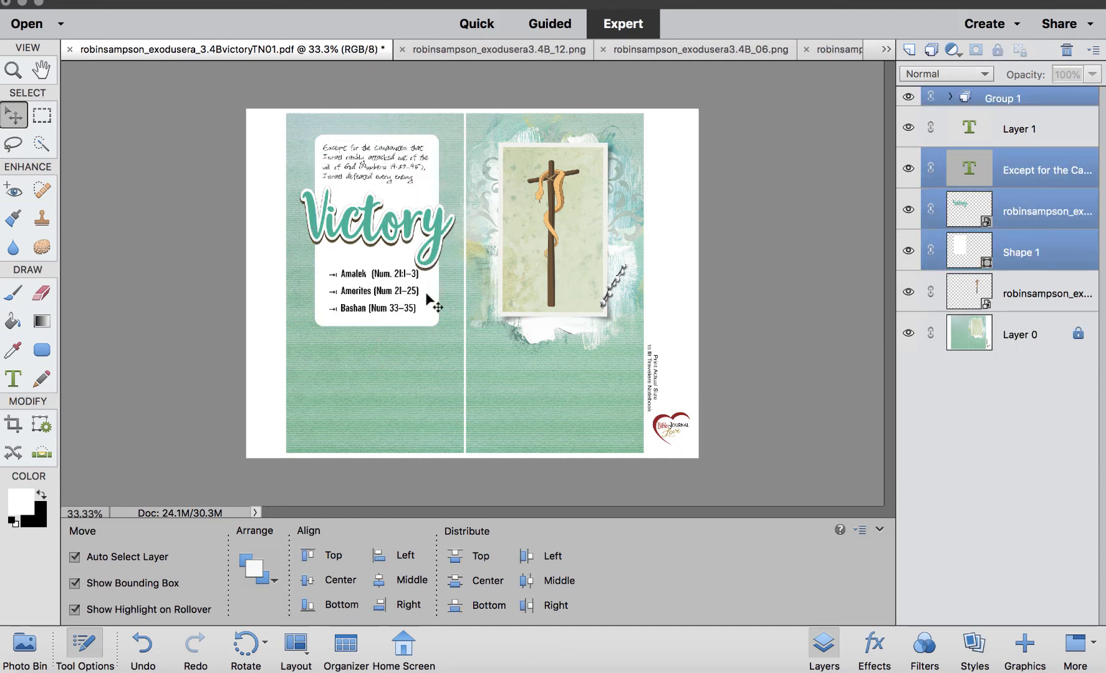
{"action": "left_click", "coordinate": [435, 316]}
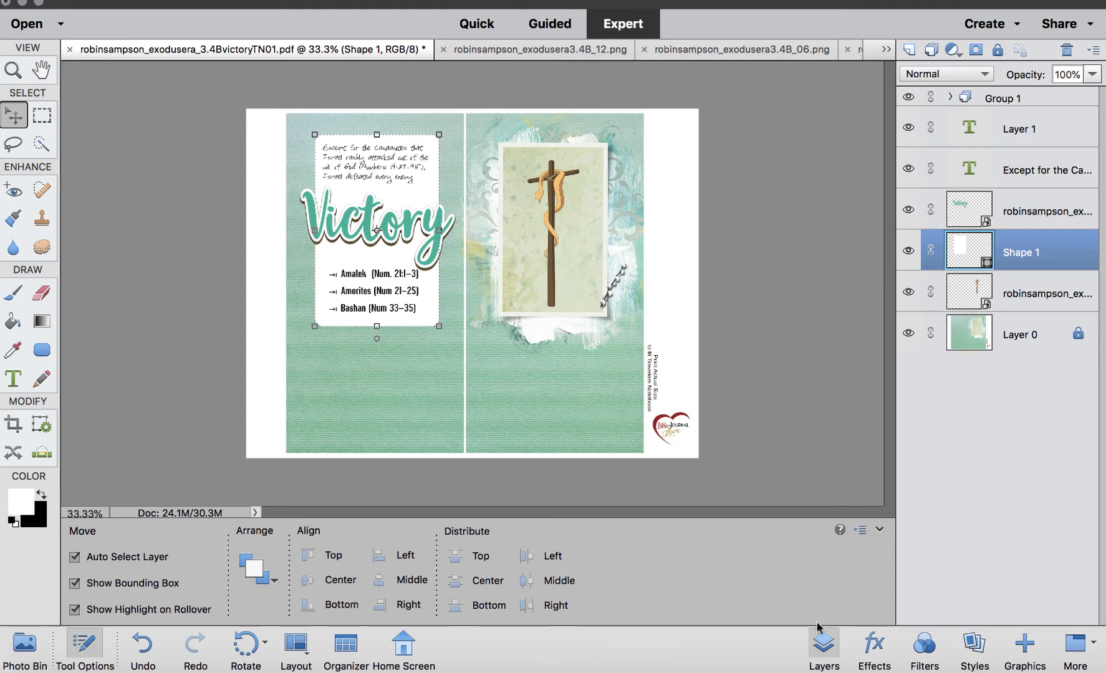
{"action": "left_click", "coordinate": [977, 652]}
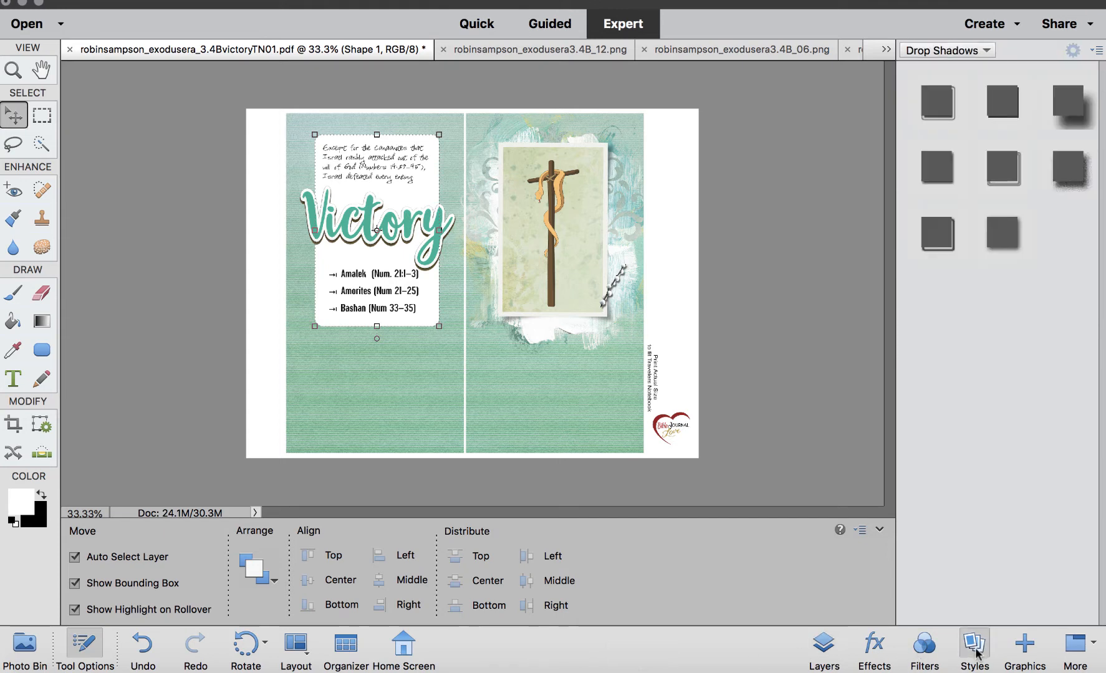
{"action": "left_click", "coordinate": [966, 51]}
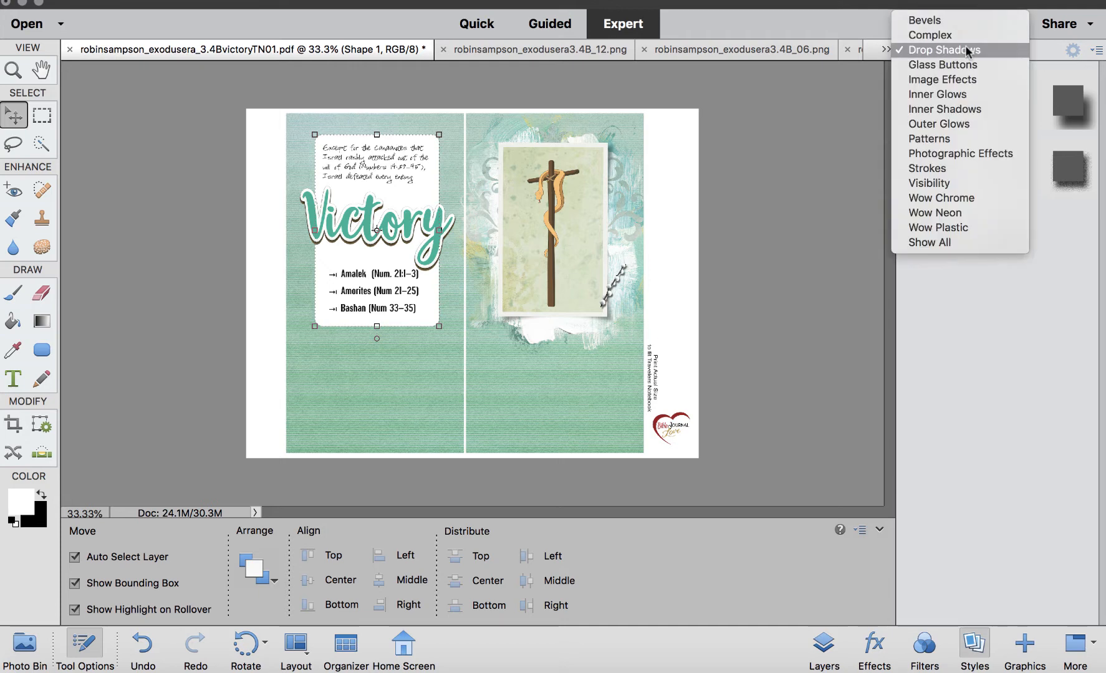
{"action": "left_click", "coordinate": [969, 138]}
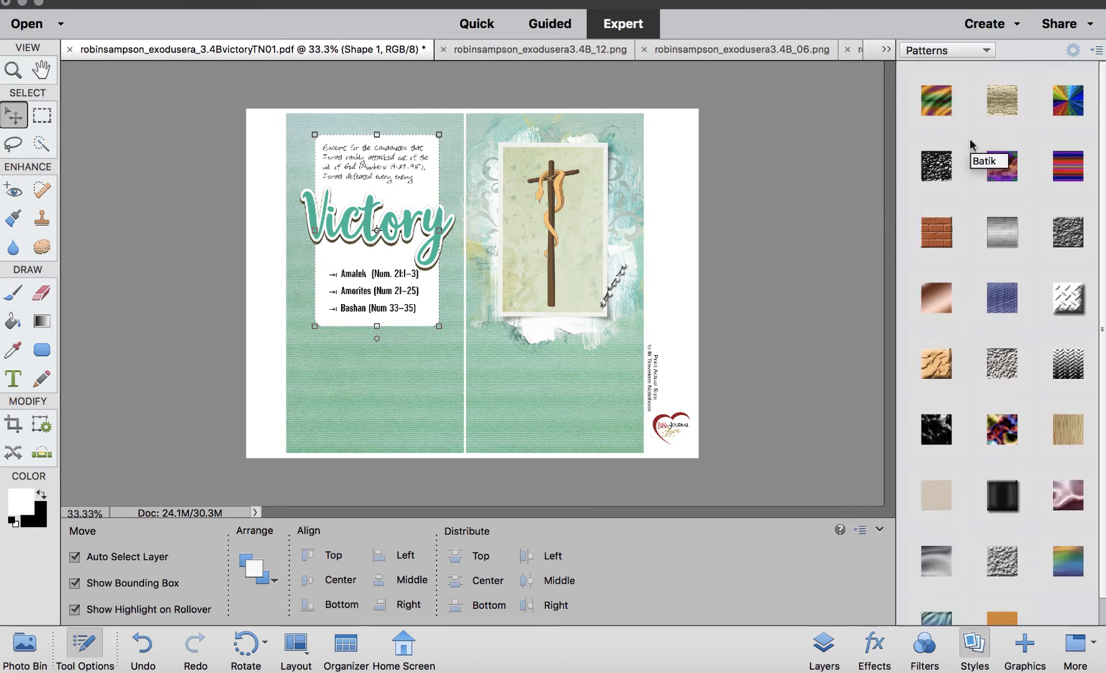
{"action": "scroll", "coordinate": [969, 140], "scroll_direction": "down", "scroll_amount": 1}
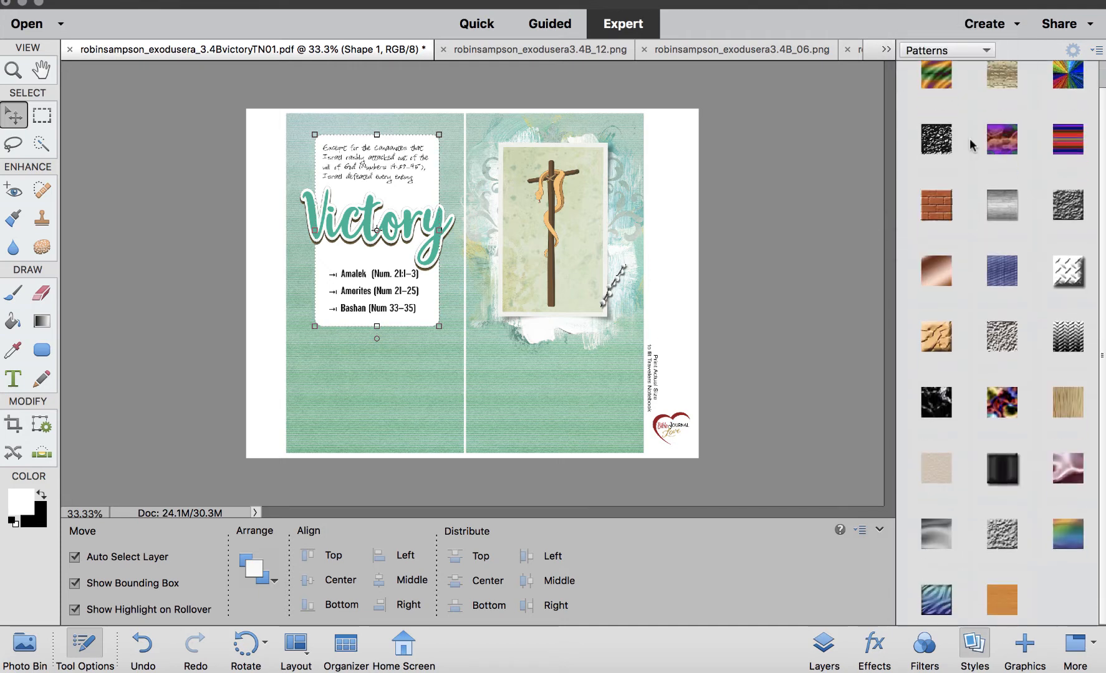
{"action": "left_click", "coordinate": [937, 473]}
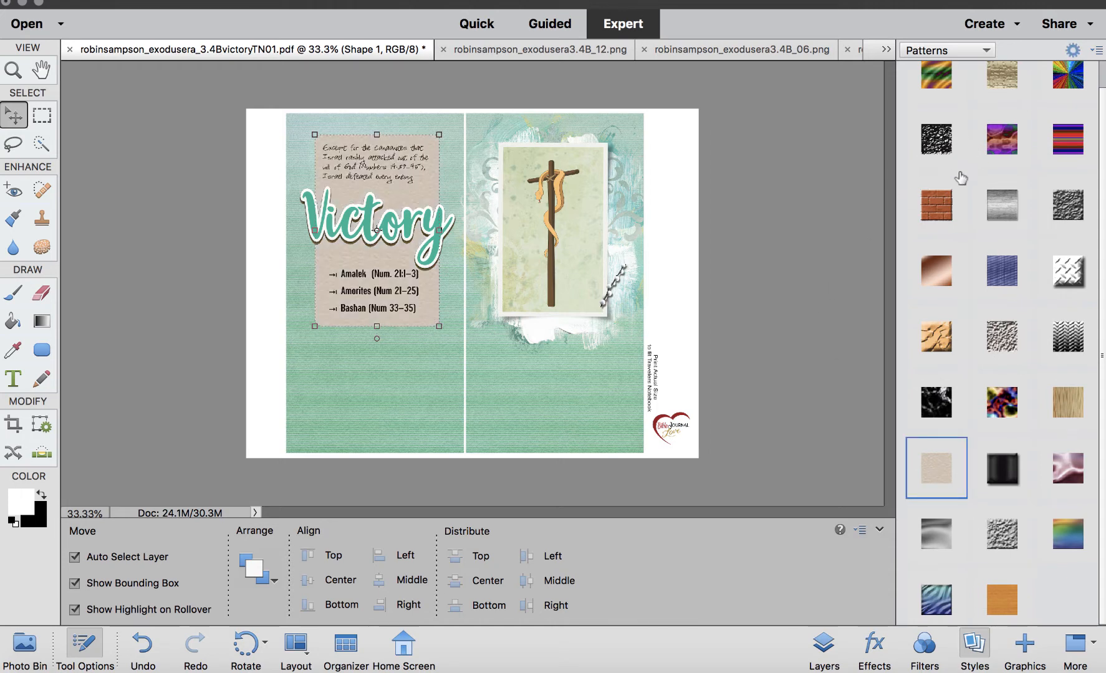
{"action": "left_click", "coordinate": [823, 650]}
Group the rounded panel, journaling text and Victory word art into Group 2 and hide that group.
{"action": "left_click", "coordinate": [797, 224]}
{"action": "left_click", "coordinate": [324, 142]}
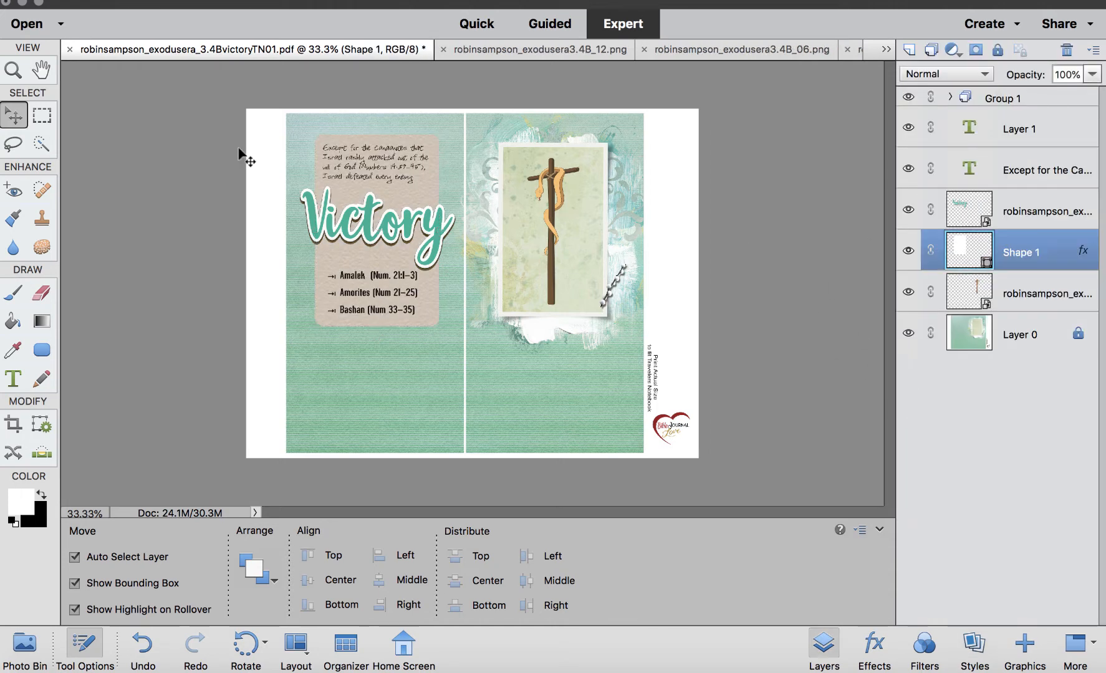
{"action": "left_click", "coordinate": [244, 150]}
{"action": "left_click_drag", "start_coordinate": [297, 151], "coordinate": [395, 323]}
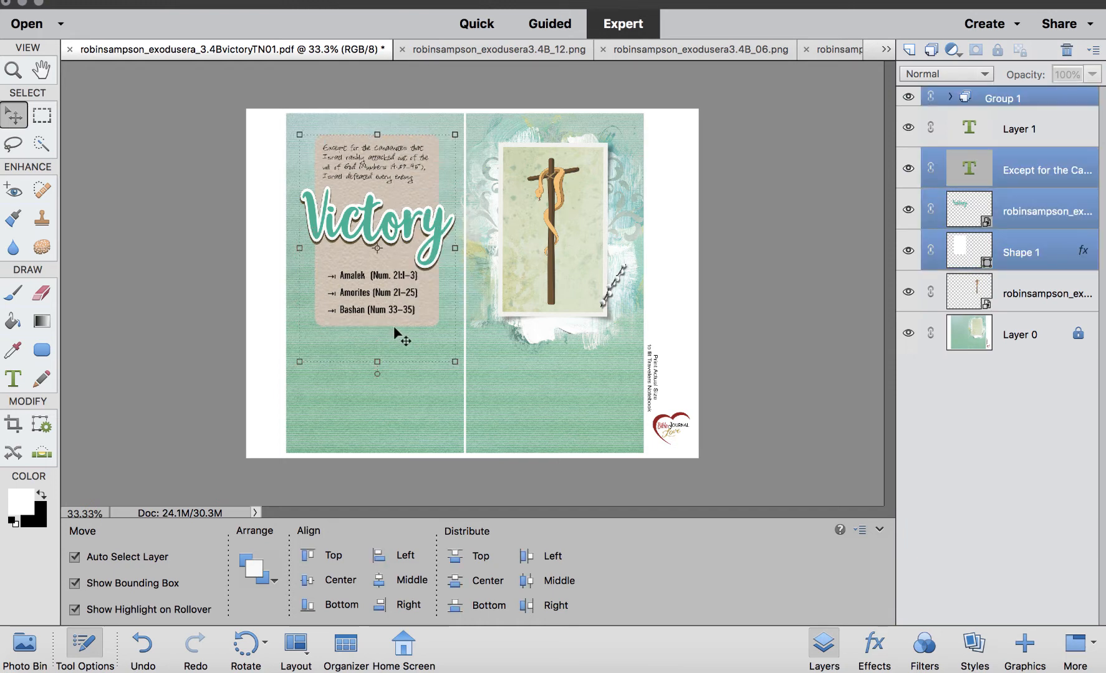
{"action": "key", "text": "ctrl+g"}
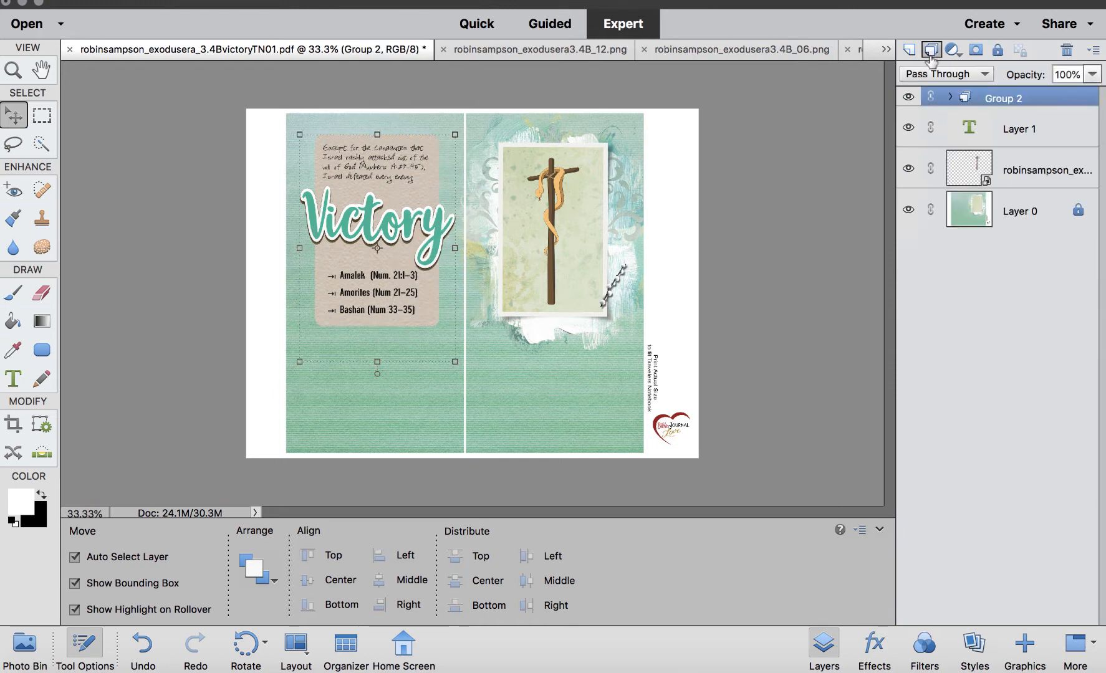
{"action": "left_click", "coordinate": [908, 98]}
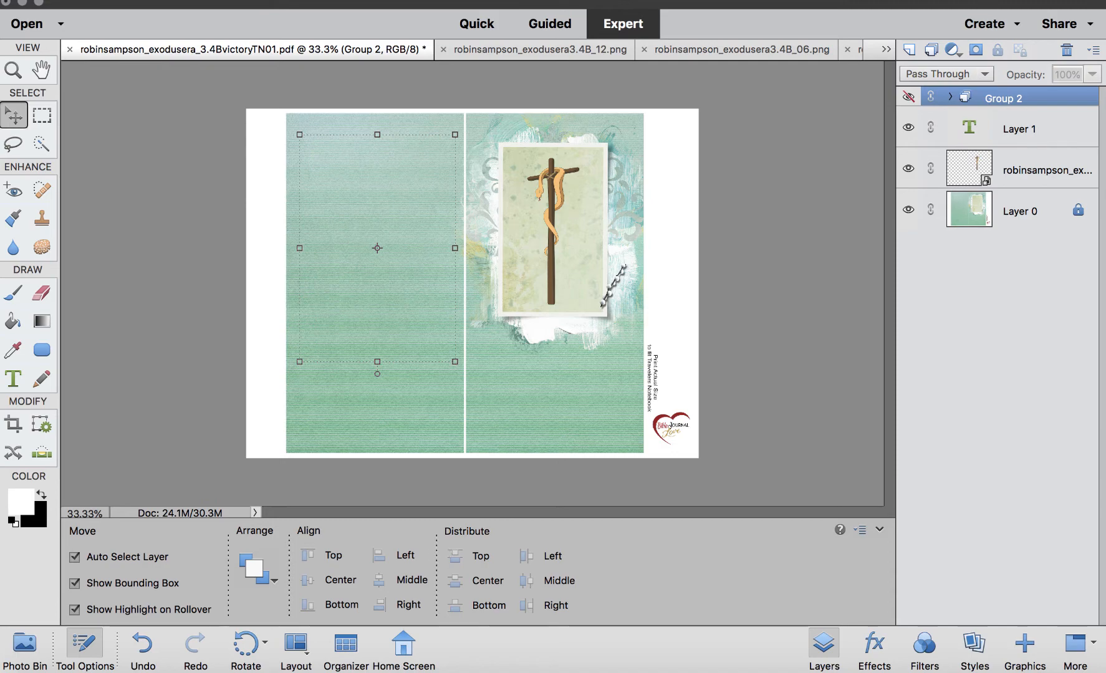
Place the flower-and-arrow cluster across the top of the left page, scaled to about 114% wide and 122% tall.
{"action": "left_click", "coordinate": [24, 645]}
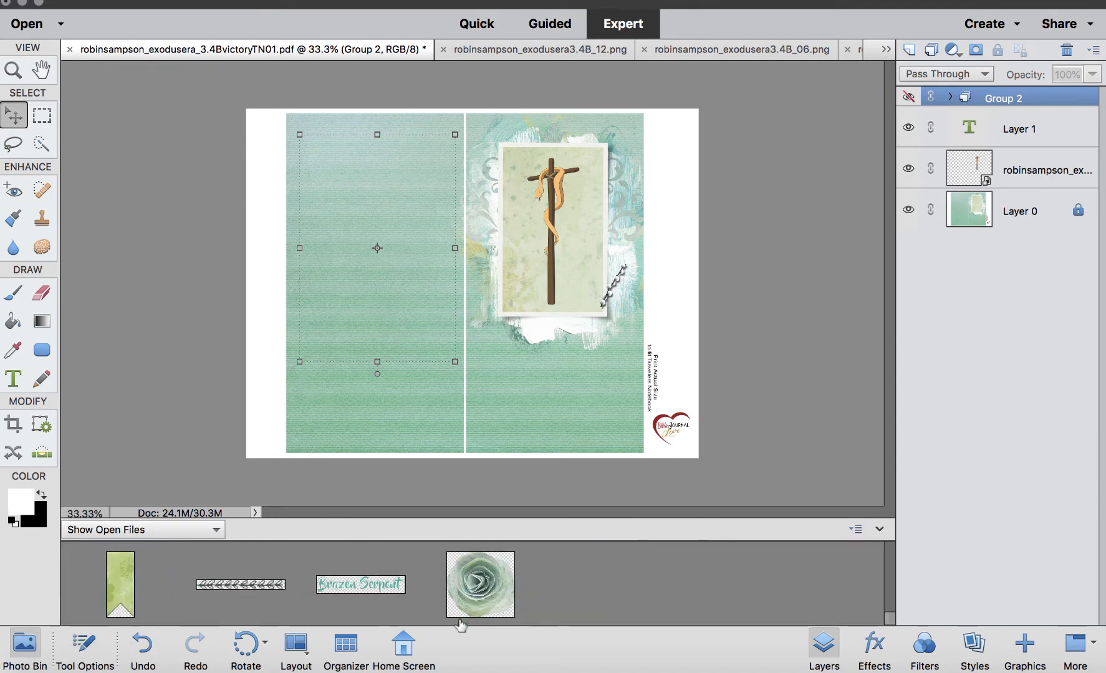
{"action": "scroll", "coordinate": [460, 626], "scroll_direction": "up", "scroll_amount": 10}
{"action": "scroll", "coordinate": [460, 625], "scroll_direction": "down", "scroll_amount": 3}
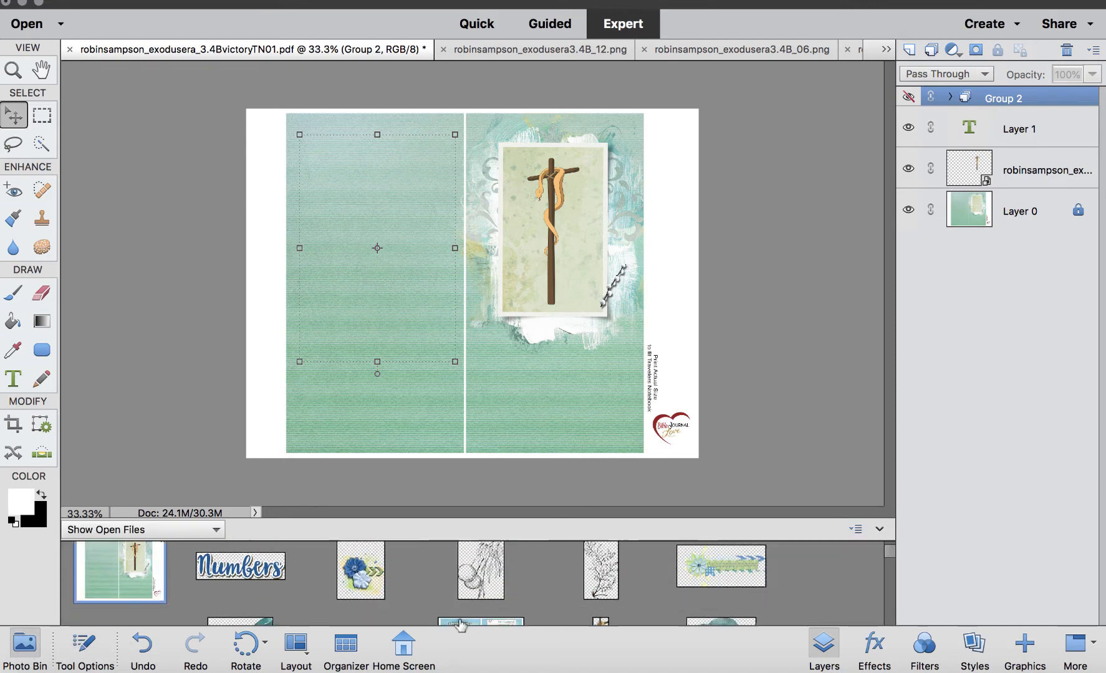
{"action": "scroll", "coordinate": [460, 625], "scroll_direction": "up", "scroll_amount": 2}
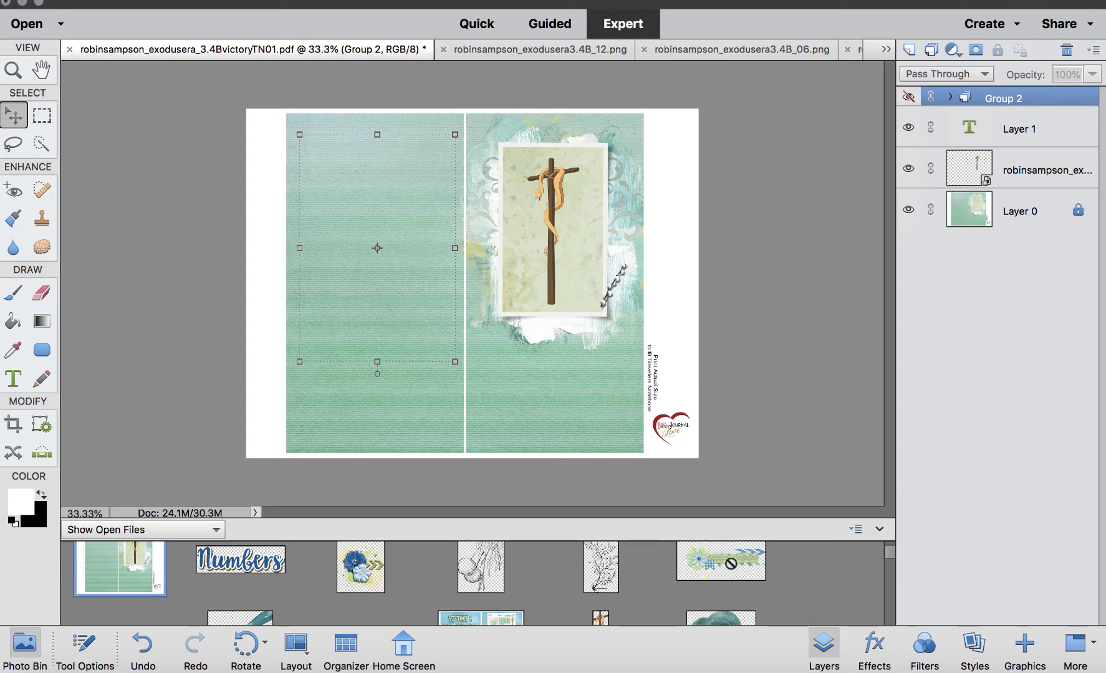
{"action": "left_click_drag", "start_coordinate": [721, 561], "coordinate": [290, 262]}
{"action": "left_click_drag", "start_coordinate": [508, 281], "coordinate": [380, 108]}
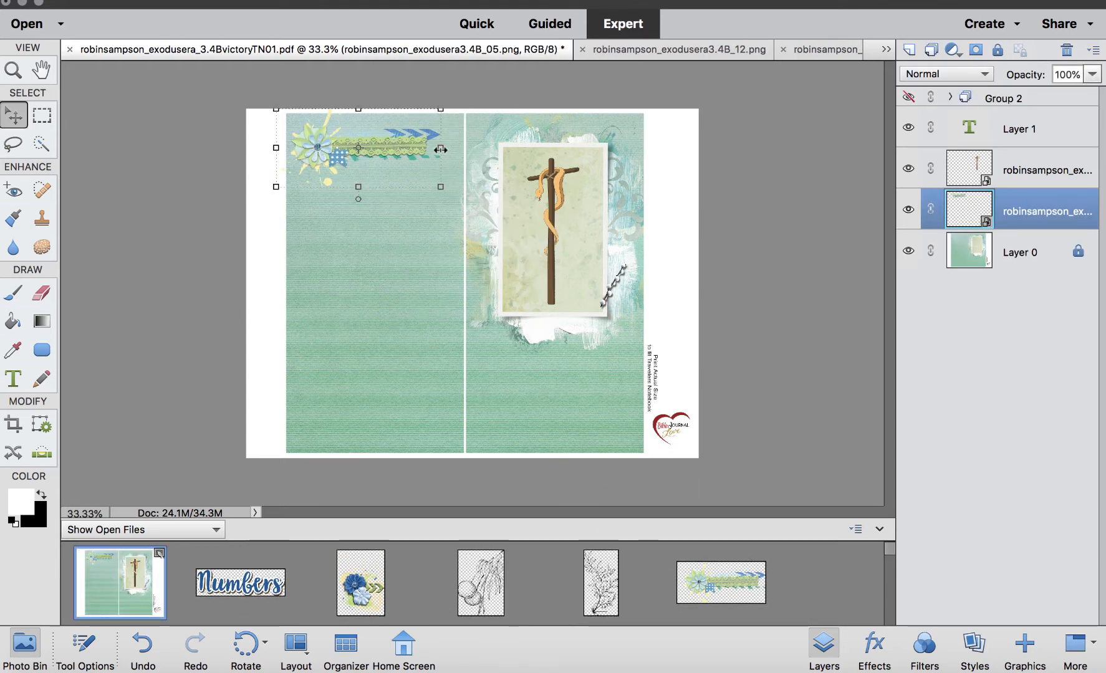
{"action": "left_click_drag", "start_coordinate": [440, 149], "coordinate": [463, 150]}
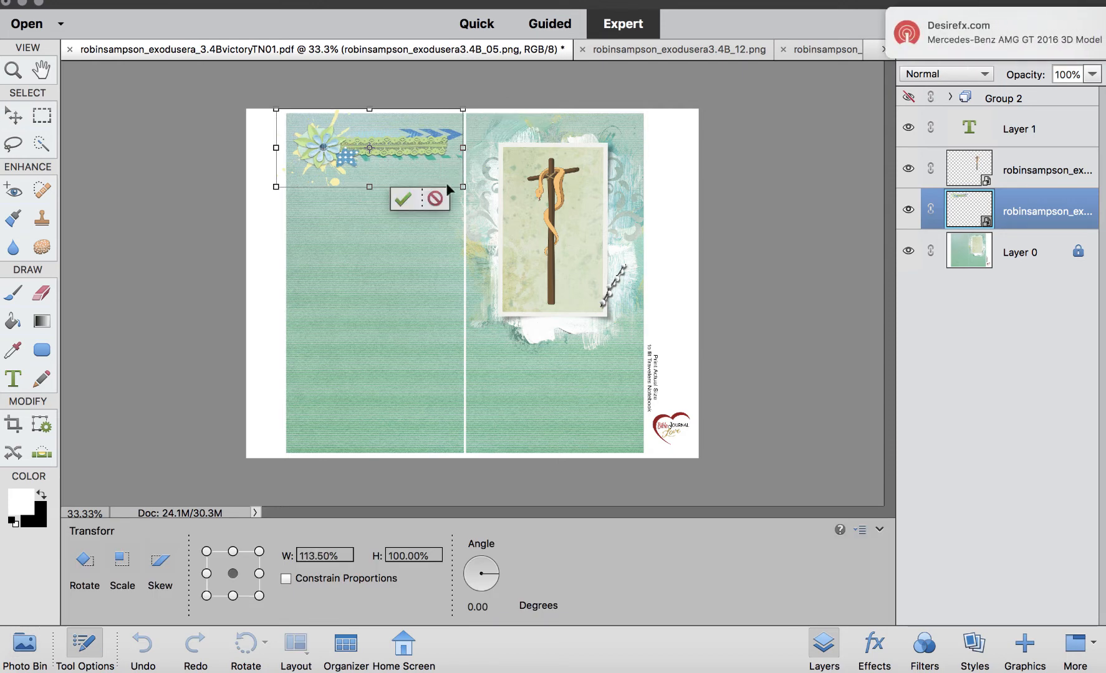
{"action": "left_click", "coordinate": [406, 199]}
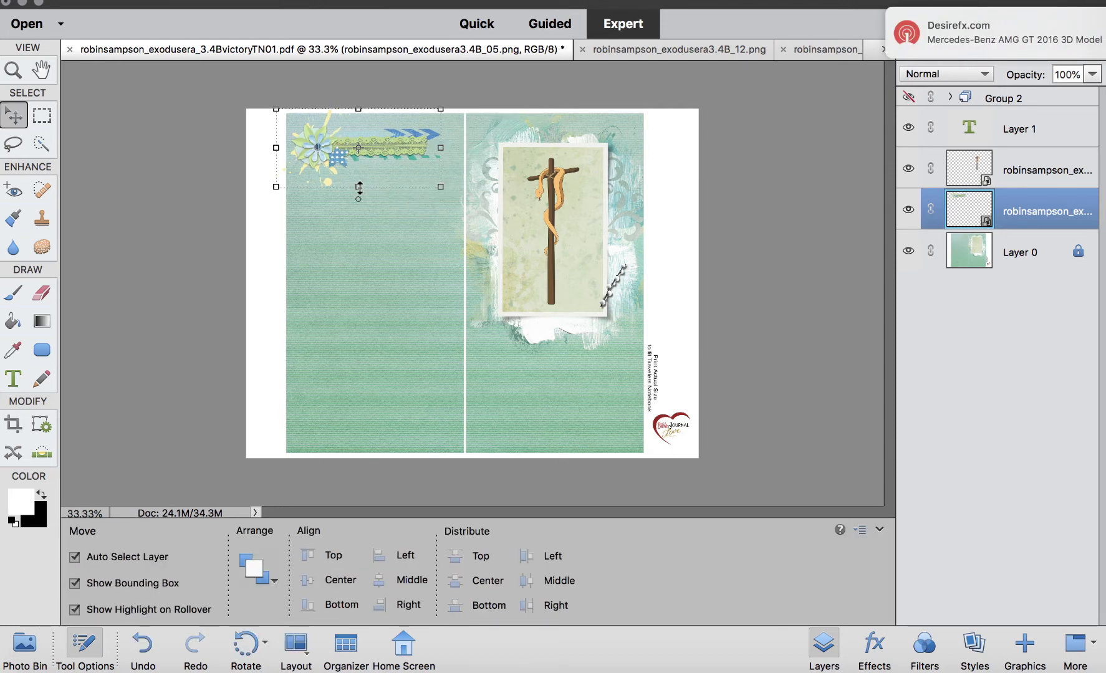
{"action": "left_click_drag", "start_coordinate": [442, 184], "coordinate": [464, 203]}
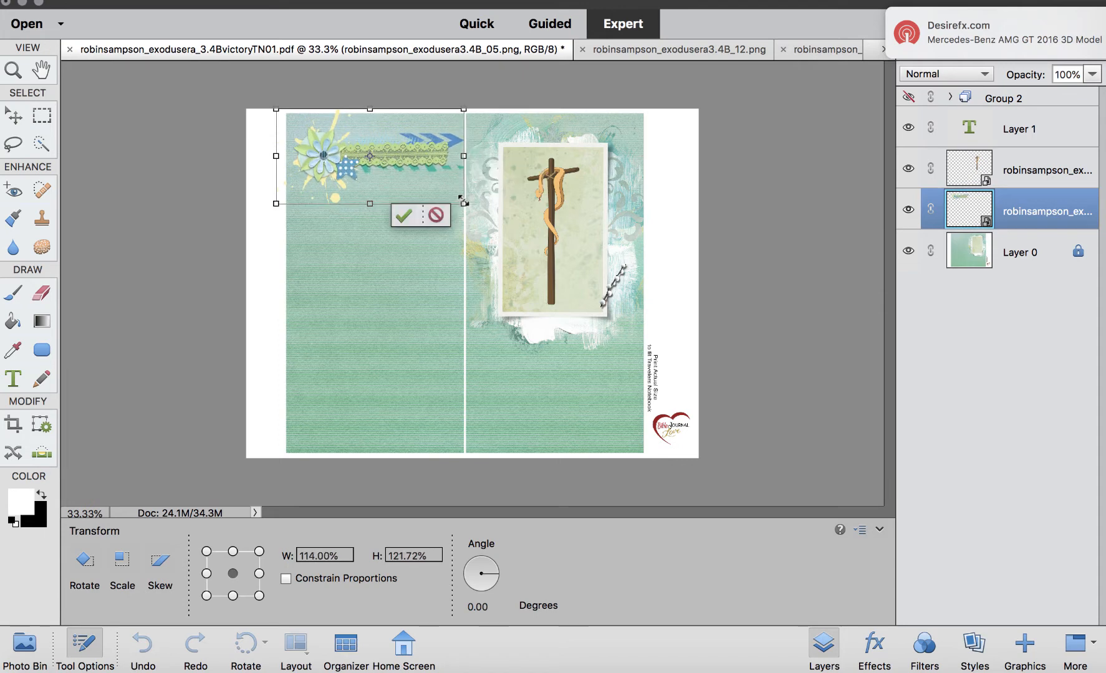
{"action": "key", "text": "Return"}
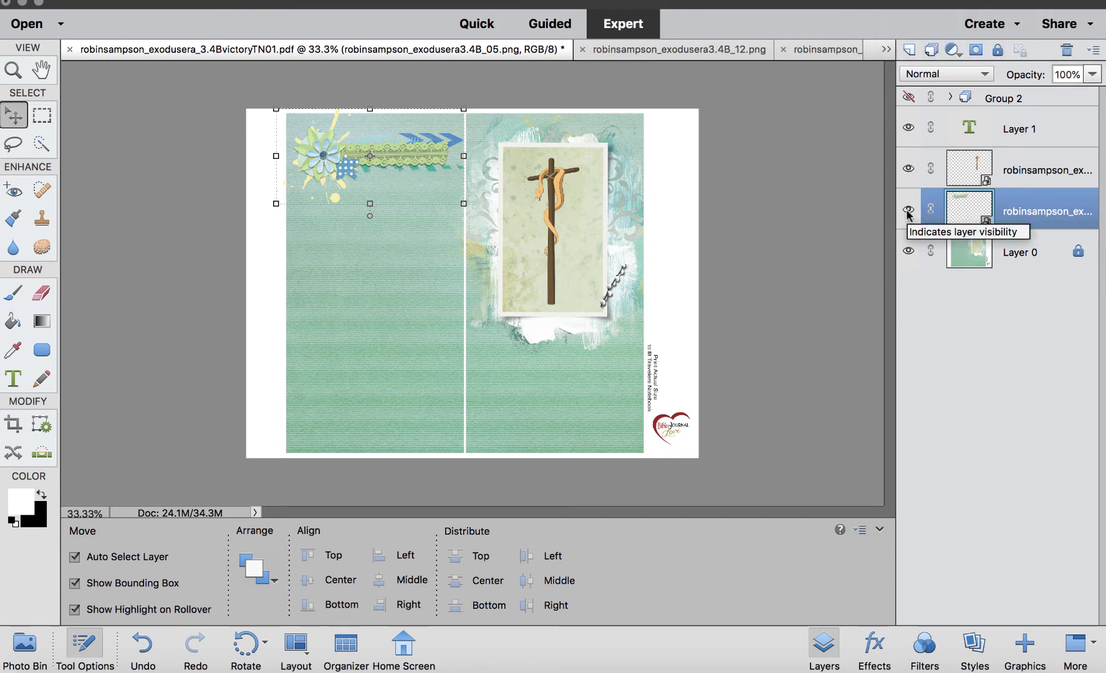
Show Group 2 again, move it down below the flower cluster, and stack it just above Layer 0.
{"action": "left_click", "coordinate": [908, 98]}
{"action": "left_click_drag", "start_coordinate": [393, 263], "coordinate": [394, 318]}
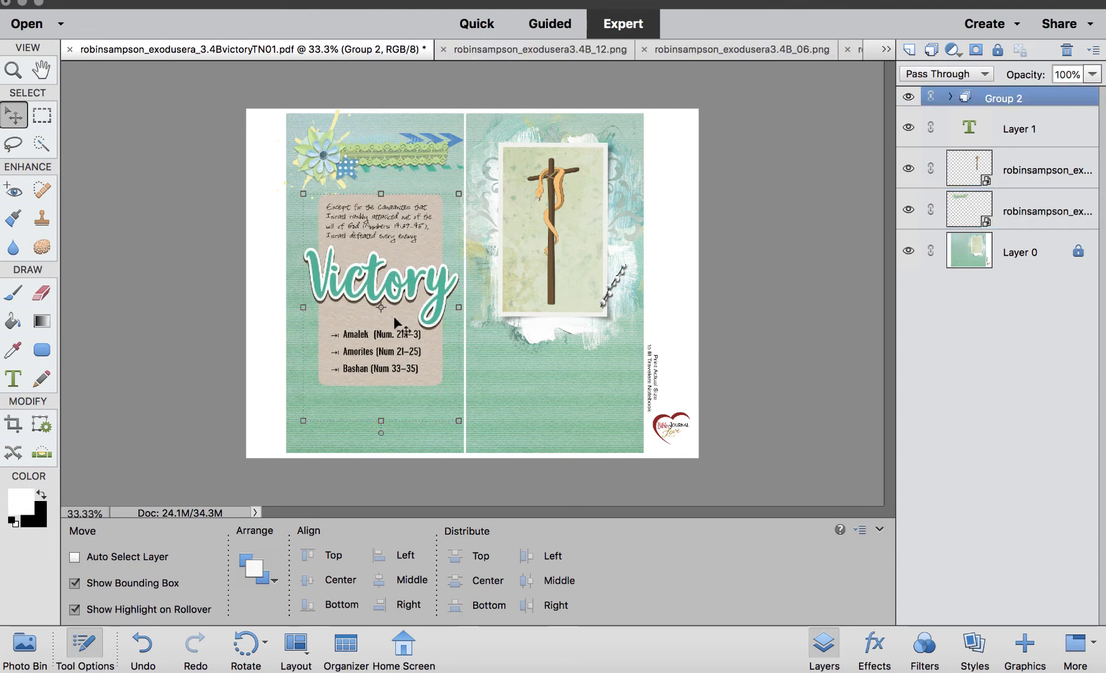
{"action": "key", "text": "super+bracketleft"}
{"action": "key", "text": "super+bracketleft"}
{"action": "key", "text": "super+bracketleft"}
{"action": "key", "text": "super+bracketleft"}
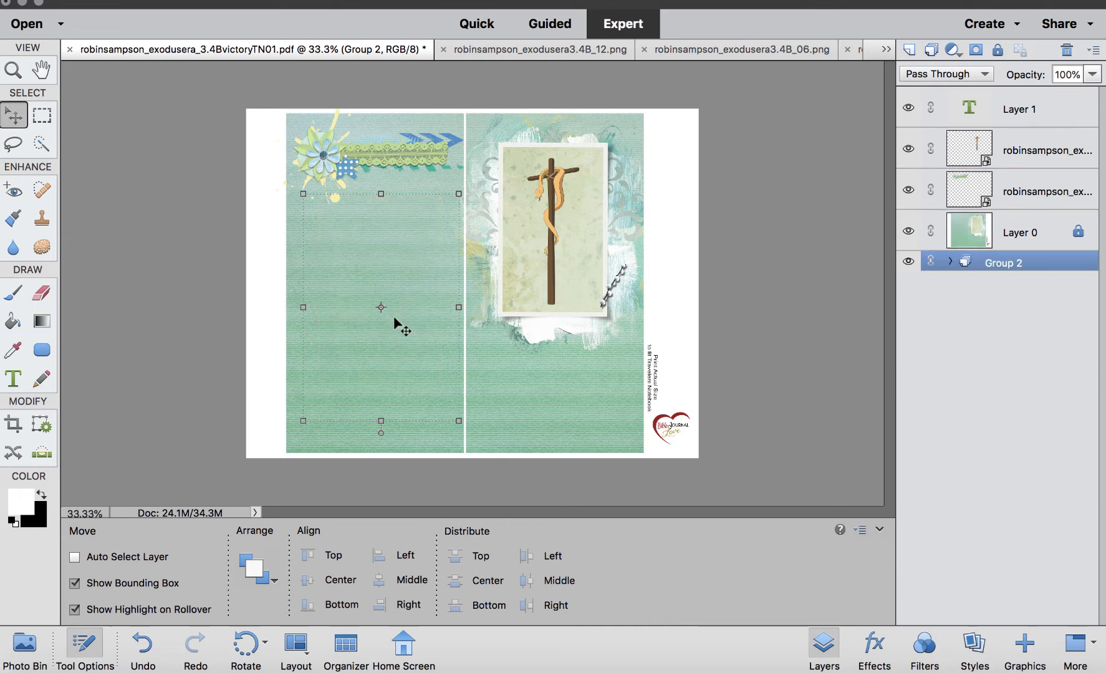
{"action": "key", "text": "super+bracketright"}
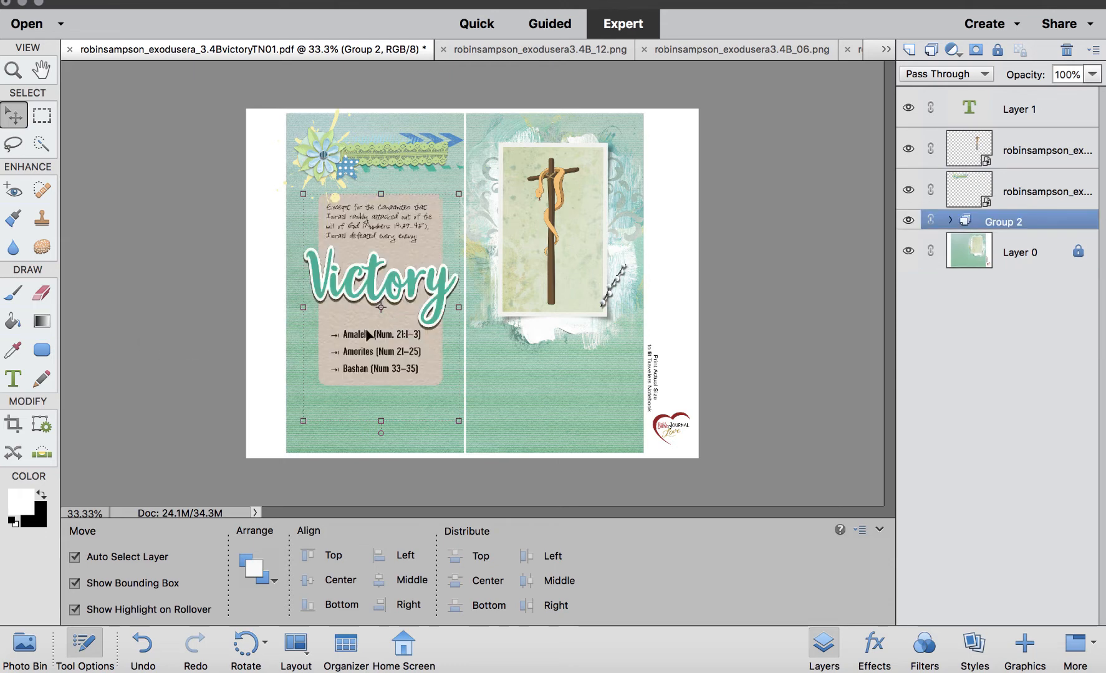
{"action": "mouse_move", "coordinate": [368, 336]}
{"action": "left_mouse_down"}
{"action": "mouse_move", "coordinate": [378, 318]}
{"action": "mouse_move", "coordinate": [368, 337]}
{"action": "left_mouse_up"}
Copy the highlighted Numbers 21:8-9 verse in the browser and switch back to Photoshop Elements.
{"action": "key", "text": "super+minus"}
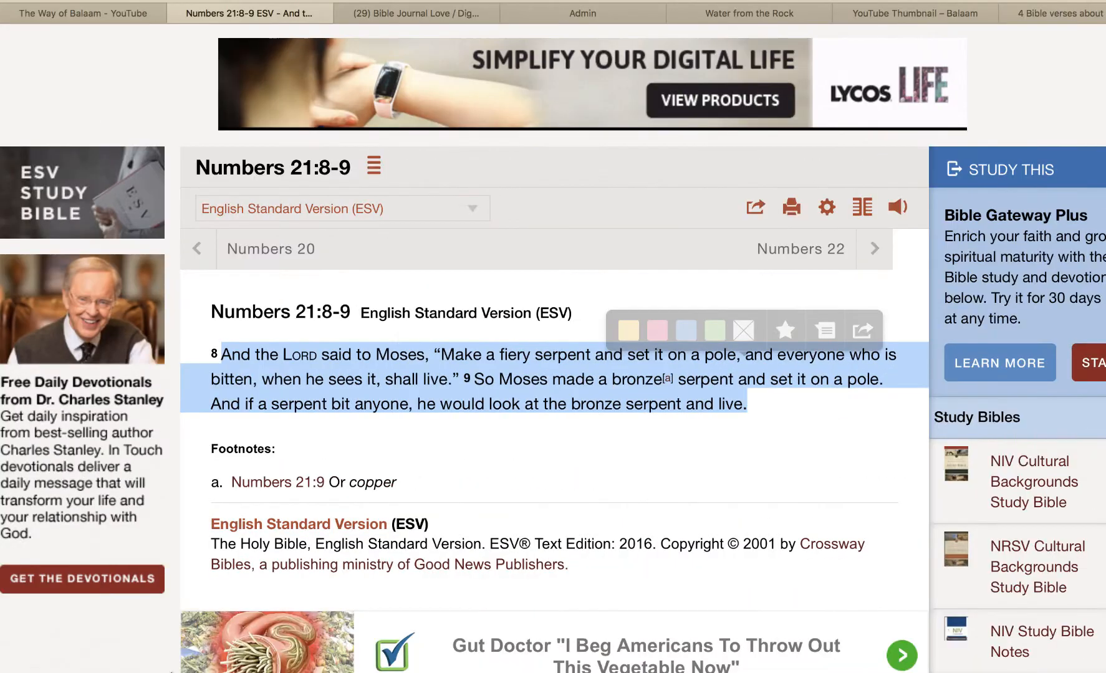
{"action": "right_click", "coordinate": [374, 372]}
{"action": "left_click", "coordinate": [402, 414]}
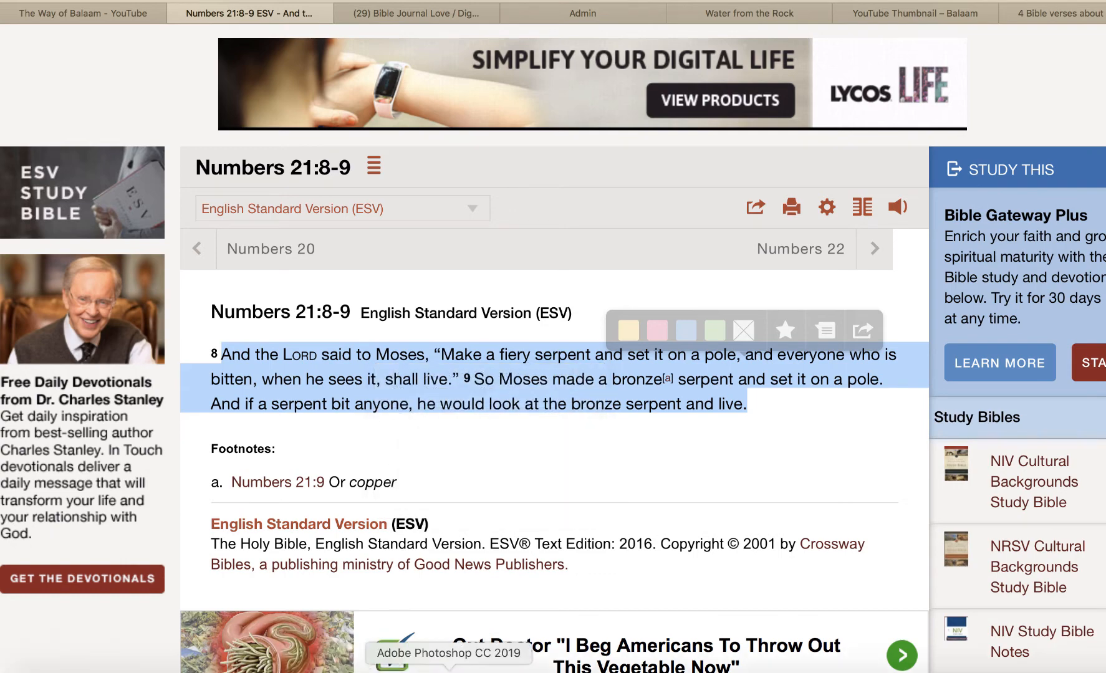
{"action": "left_click", "coordinate": [283, 672]}
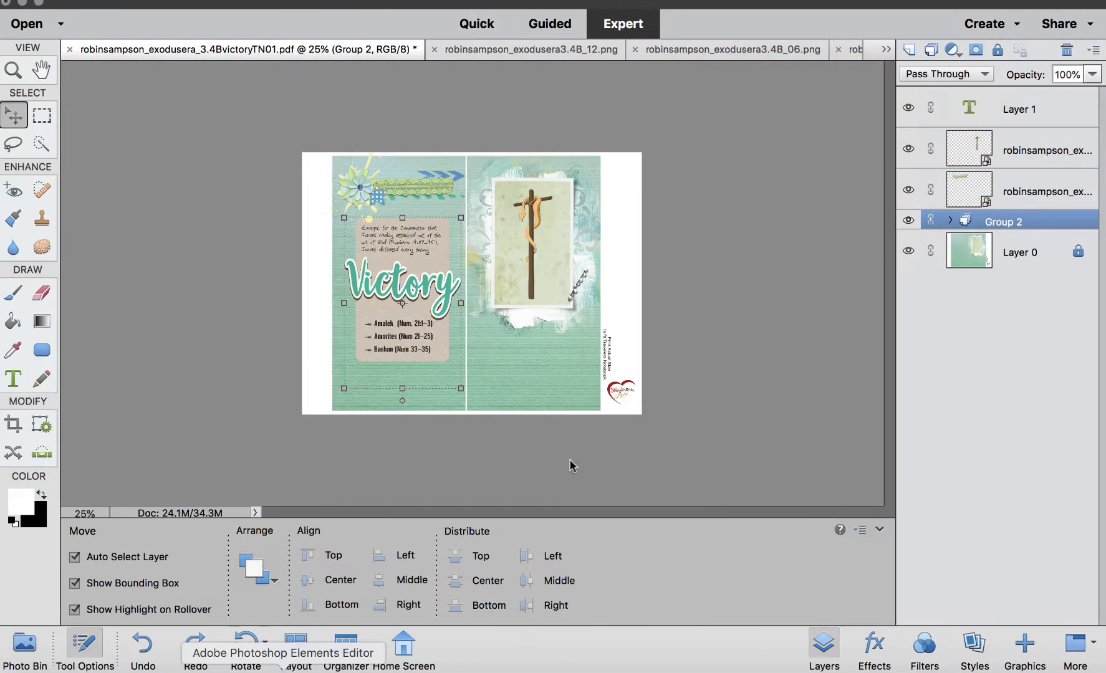
Draw a text box below the cross on the right page and paste the Numbers 21:8-9 verse into it.
{"action": "key", "text": "super+equal"}
{"action": "key", "text": "super+equal"}
{"action": "key", "text": "super+equal"}
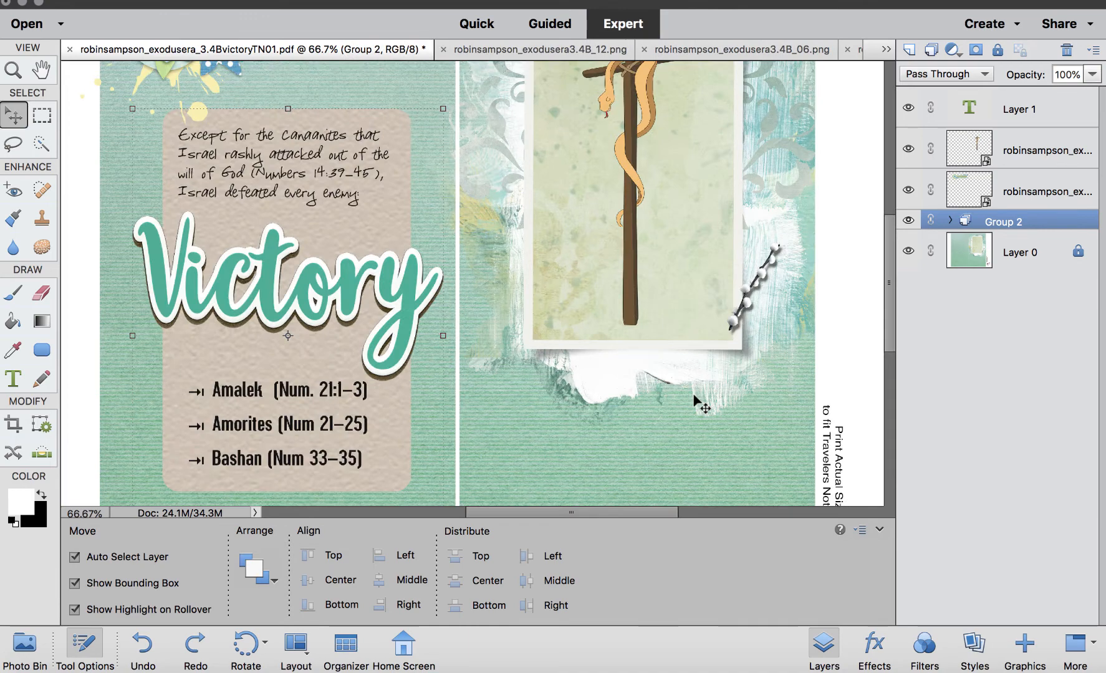
{"action": "scroll", "coordinate": [696, 402], "scroll_direction": "down", "scroll_amount": 5}
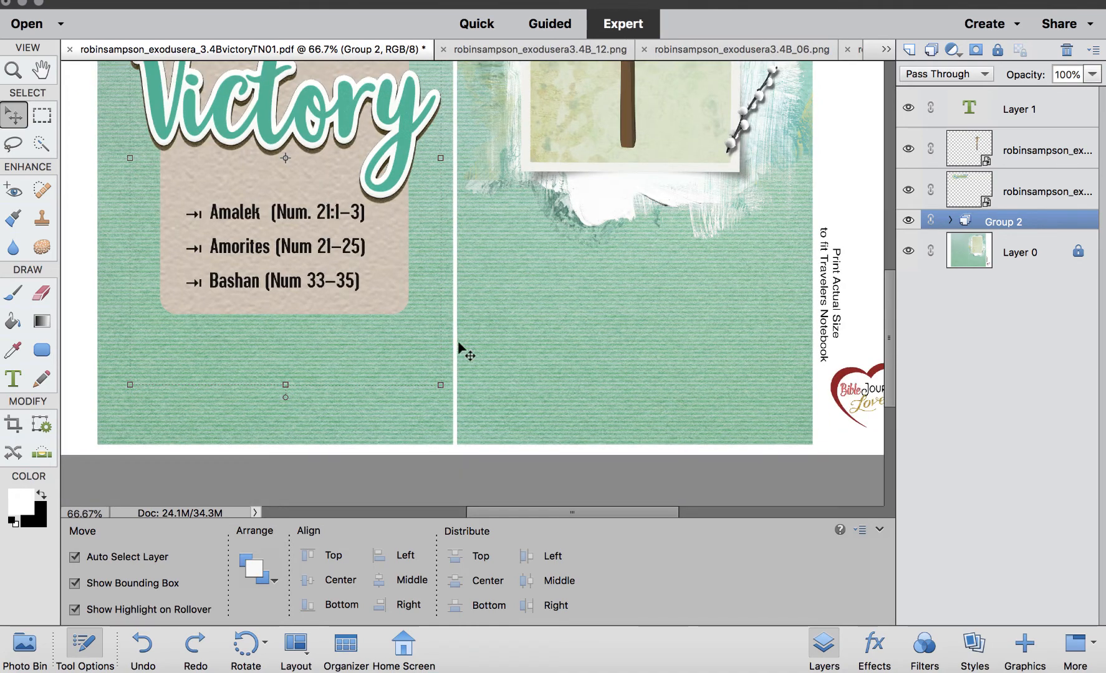
{"action": "scroll", "coordinate": [461, 349], "scroll_direction": "right", "scroll_amount": 6}
{"action": "left_click", "coordinate": [14, 378]}
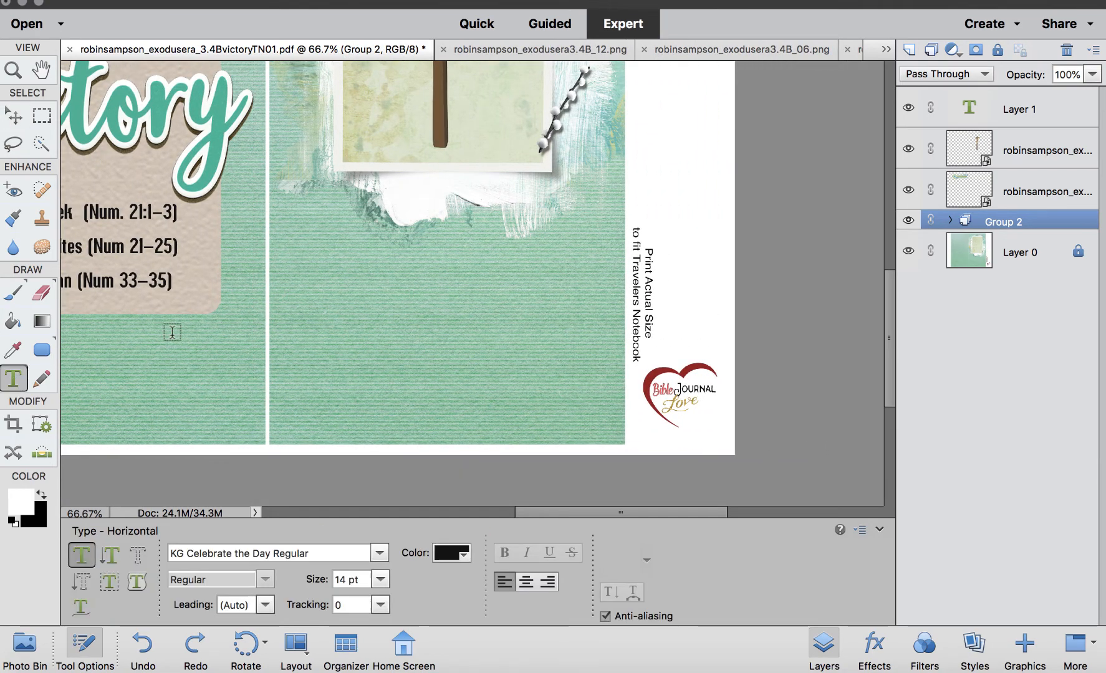
{"action": "left_click_drag", "start_coordinate": [305, 239], "coordinate": [592, 427]}
{"action": "key", "text": "ctrl+v"}
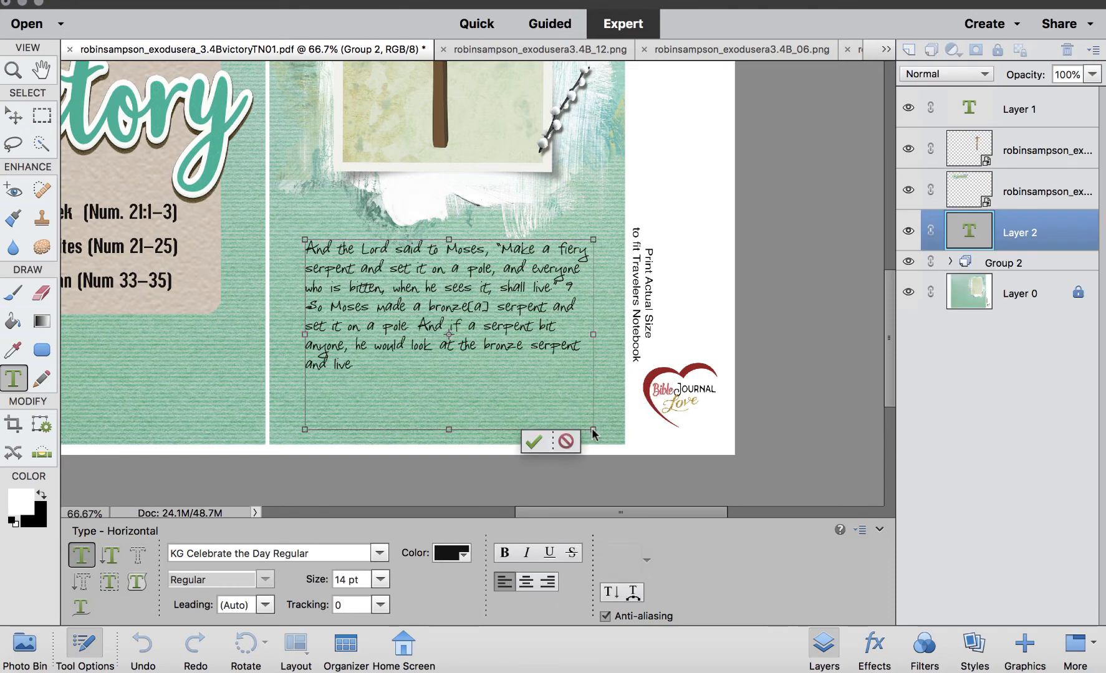
Set the whole verse to the Butterflies Script Regular font at 18 pt.
{"action": "key", "text": "ctrl+a"}
{"action": "left_click", "coordinate": [311, 553]}
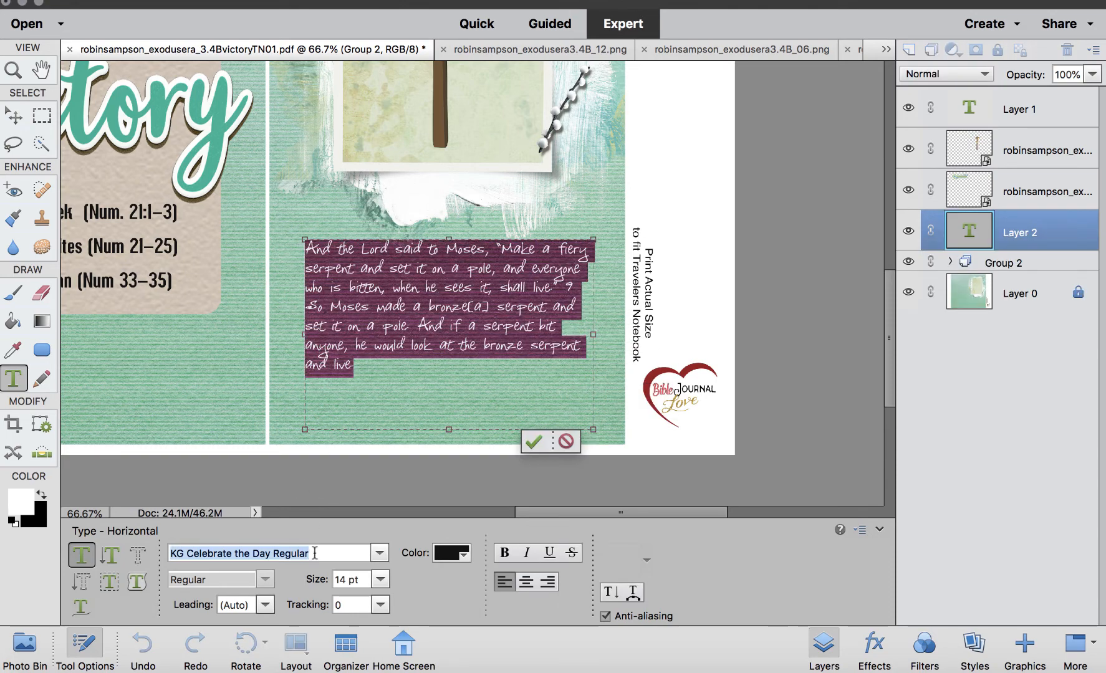
{"action": "type", "text": "butterfl"}
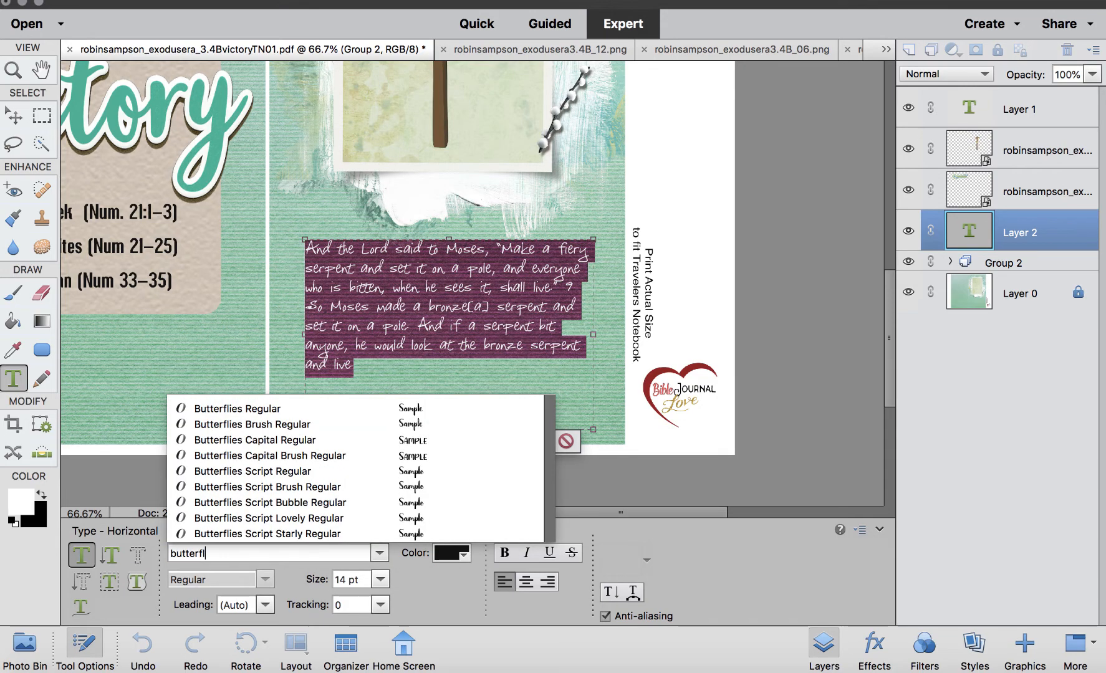
{"action": "left_click", "coordinate": [289, 472]}
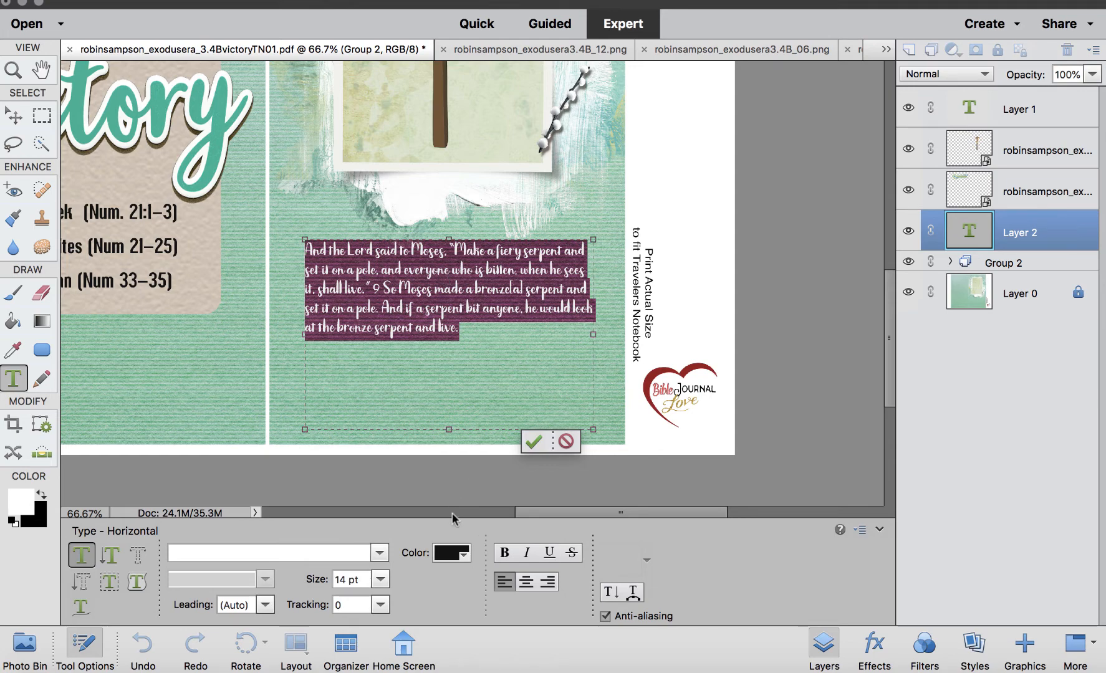
{"action": "left_click", "coordinate": [380, 579]}
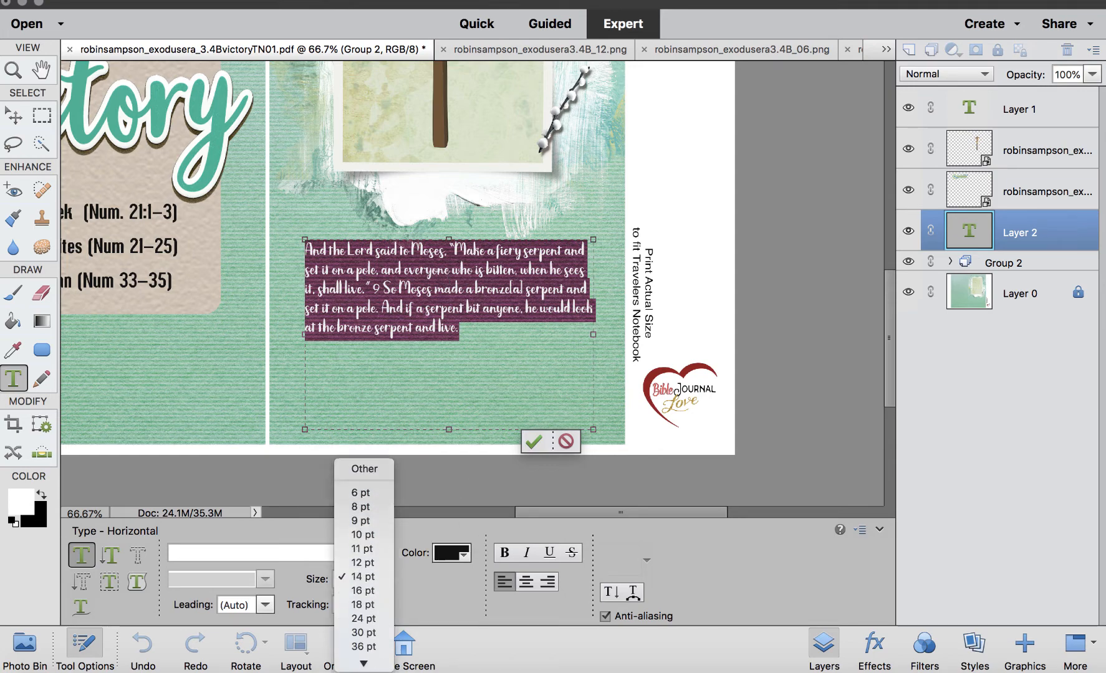
{"action": "left_click", "coordinate": [365, 577]}
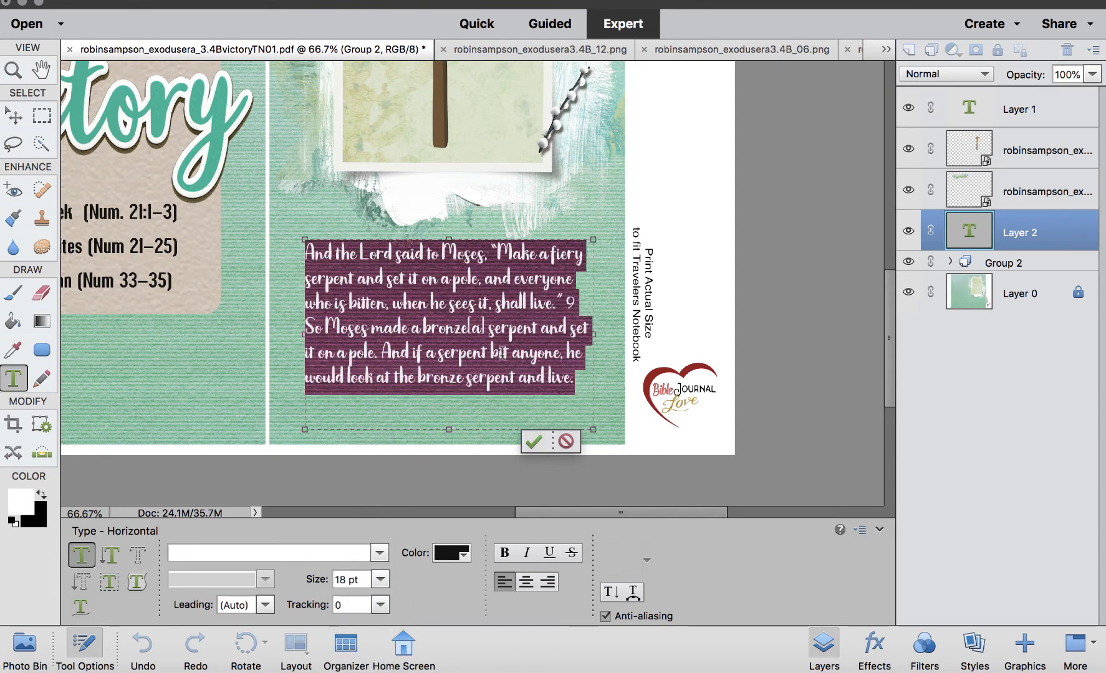
Break the verse onto a new line after "And the Lord said to Moses," and center-align all the text.
{"action": "left_click", "coordinate": [488, 256]}
{"action": "key", "text": "super+="}
{"action": "key", "text": "super+="}
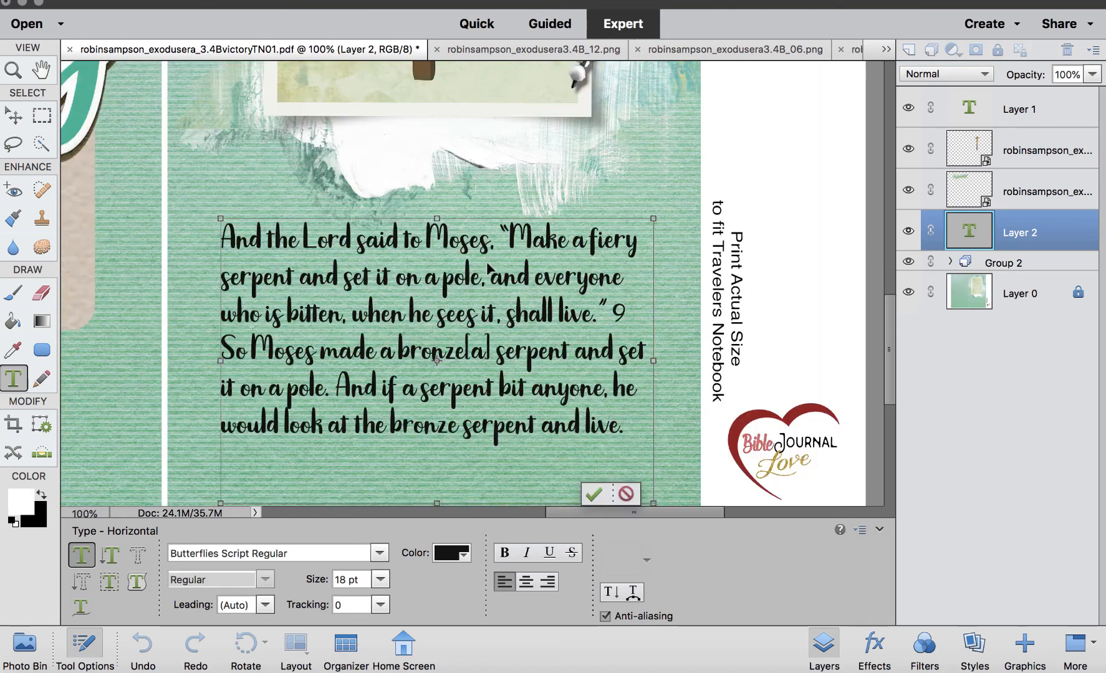
{"action": "scroll", "coordinate": [487, 262], "scroll_direction": "left", "scroll_amount": 3}
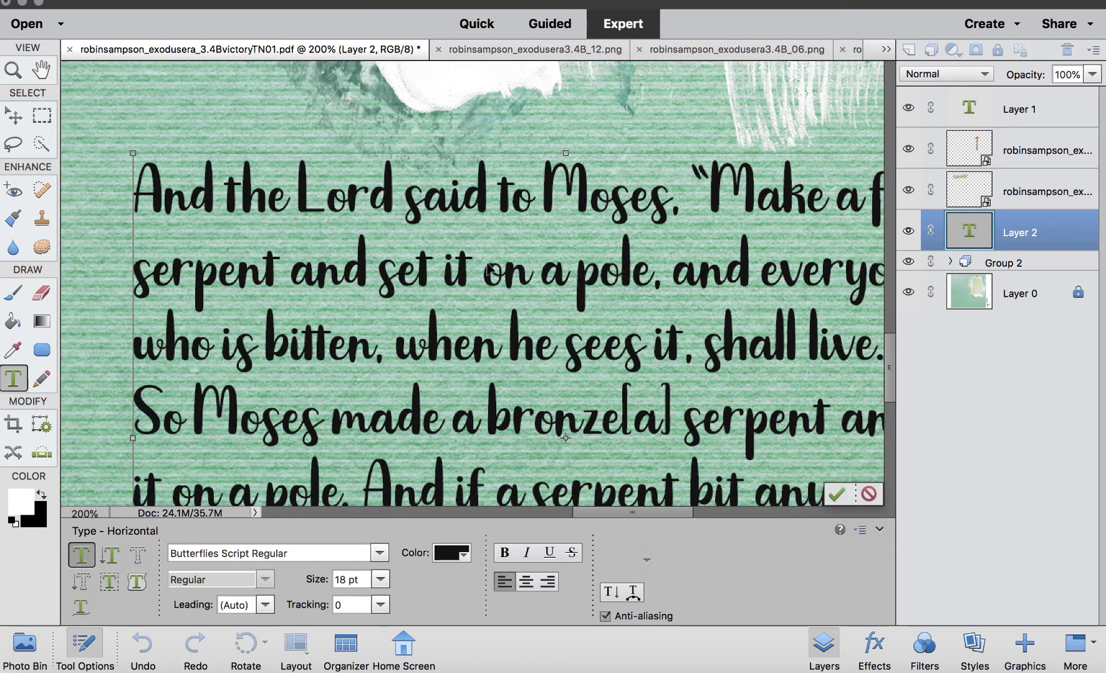
{"action": "key", "text": "super+minus"}
{"action": "key", "text": "Return"}
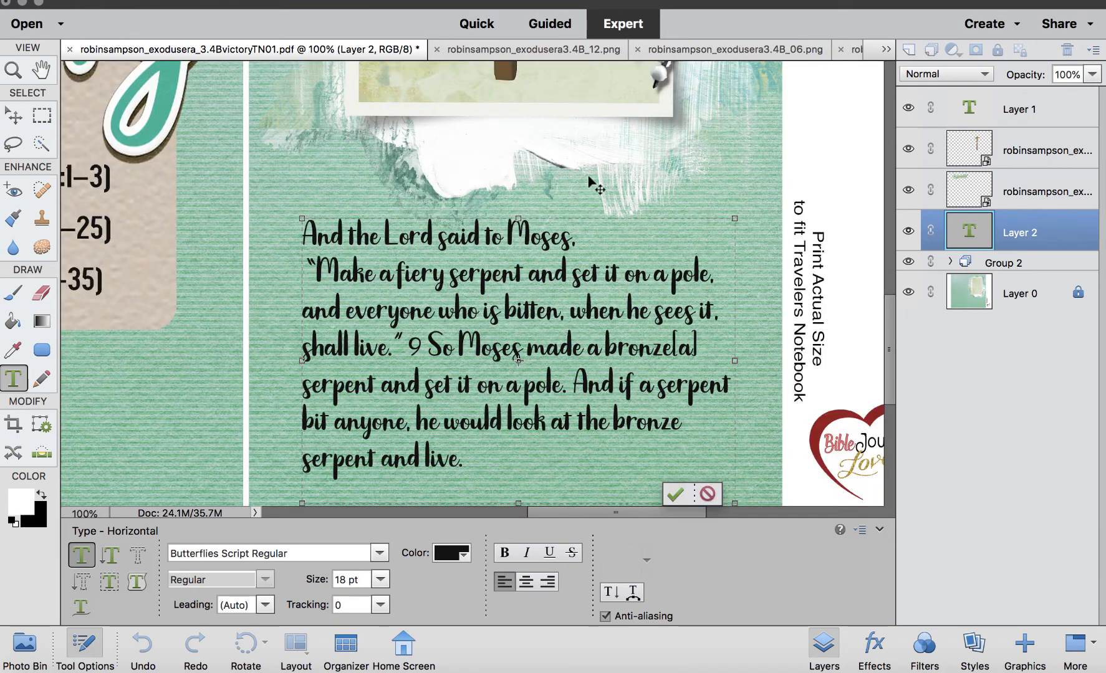
{"action": "key", "text": "super+a"}
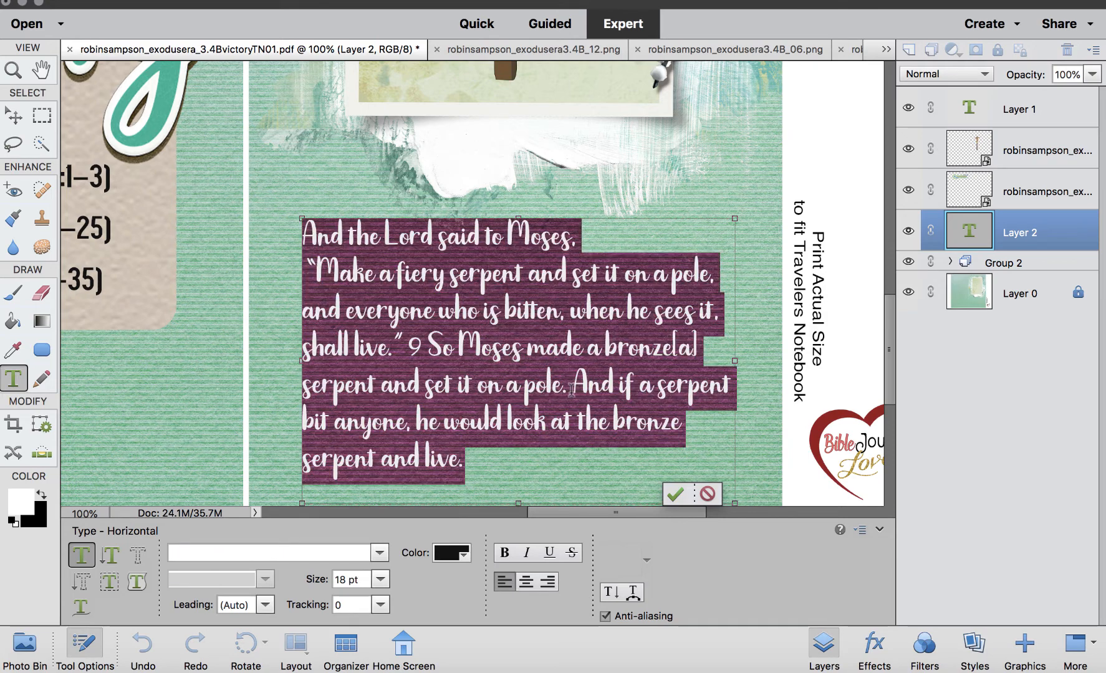
{"action": "left_click", "coordinate": [527, 582]}
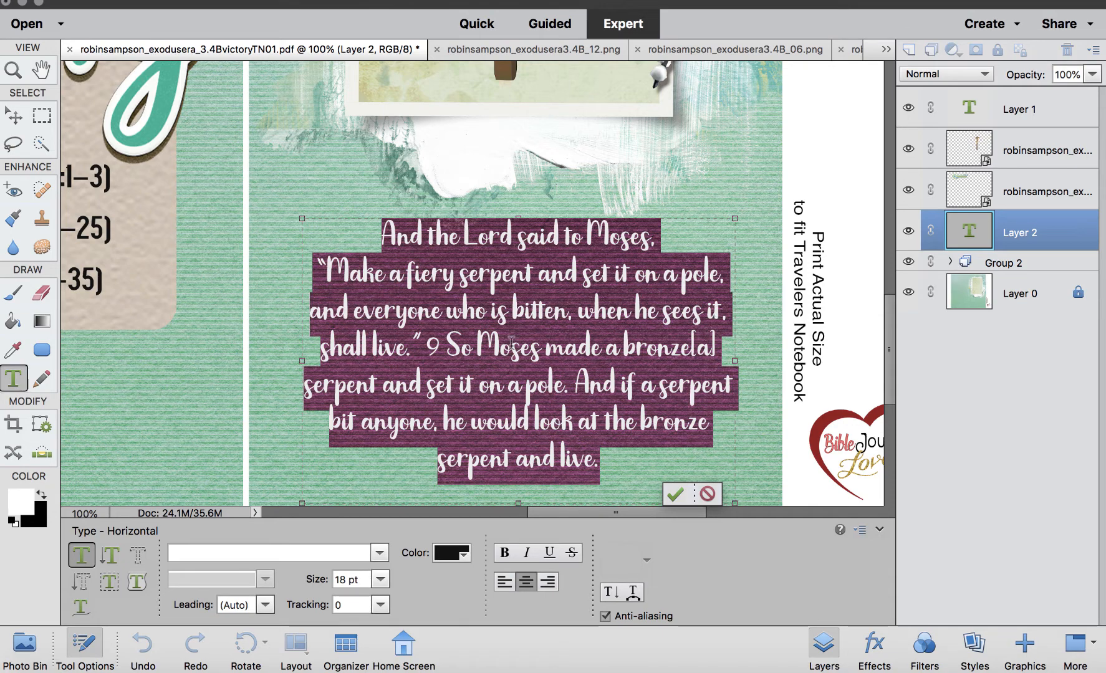
Put verse 9 on its own paragraph after a blank line, widen the text box slightly, and commit the text.
{"action": "left_click", "coordinate": [432, 348]}
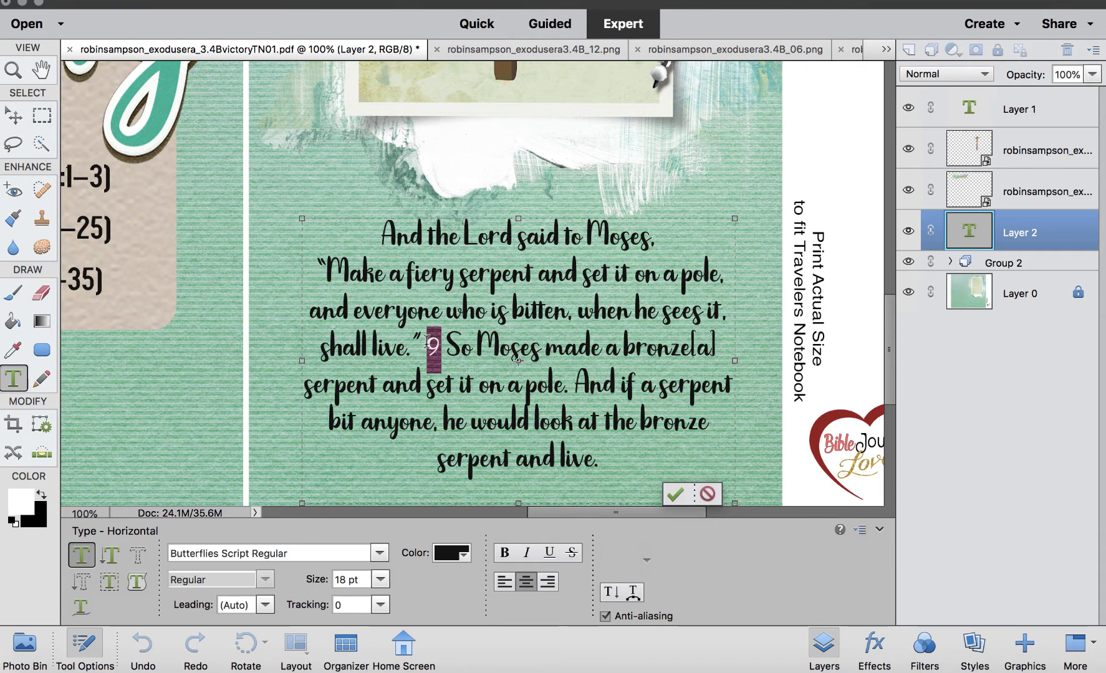
{"action": "key", "text": "Return"}
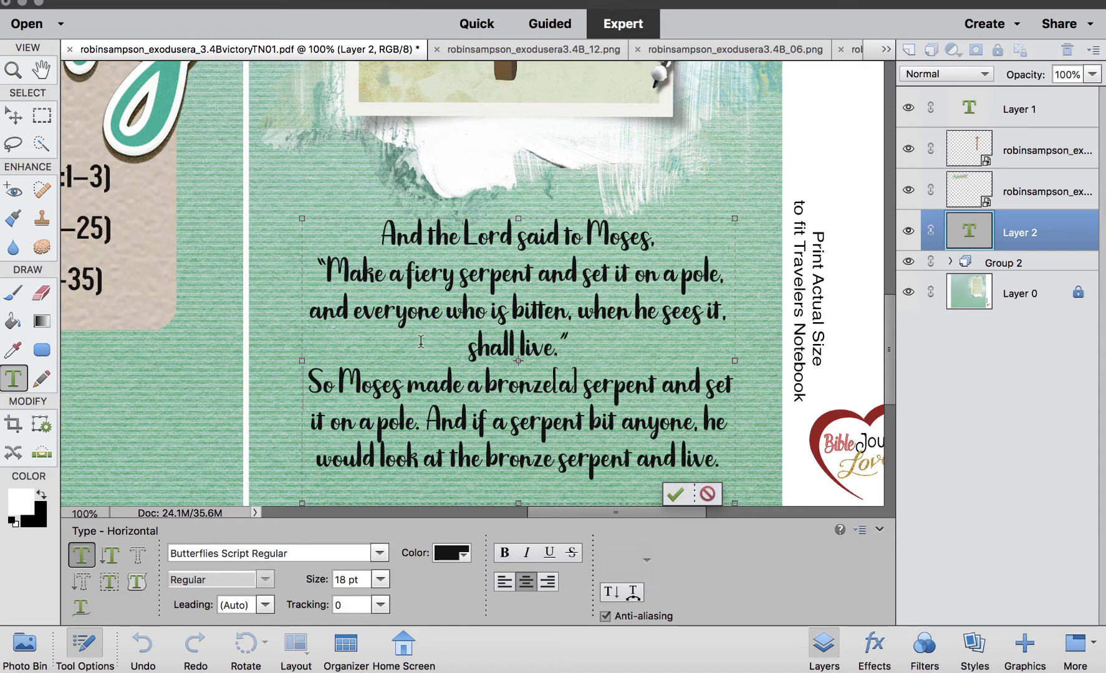
{"action": "key", "text": "Return"}
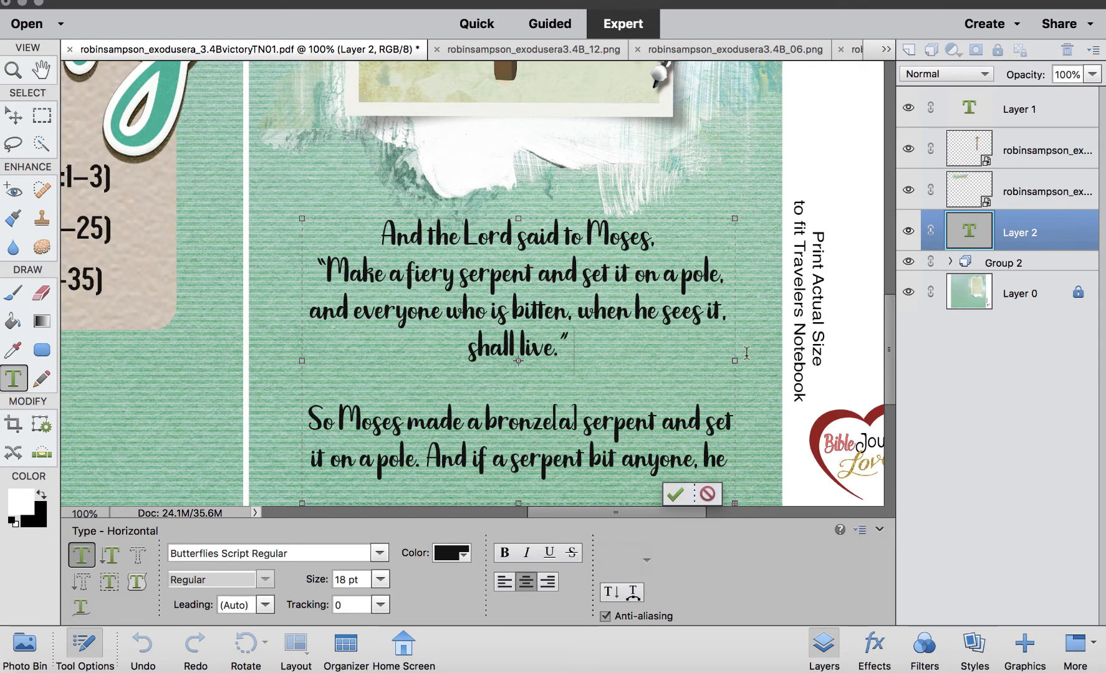
{"action": "left_click_drag", "start_coordinate": [735, 361], "coordinate": [759, 361]}
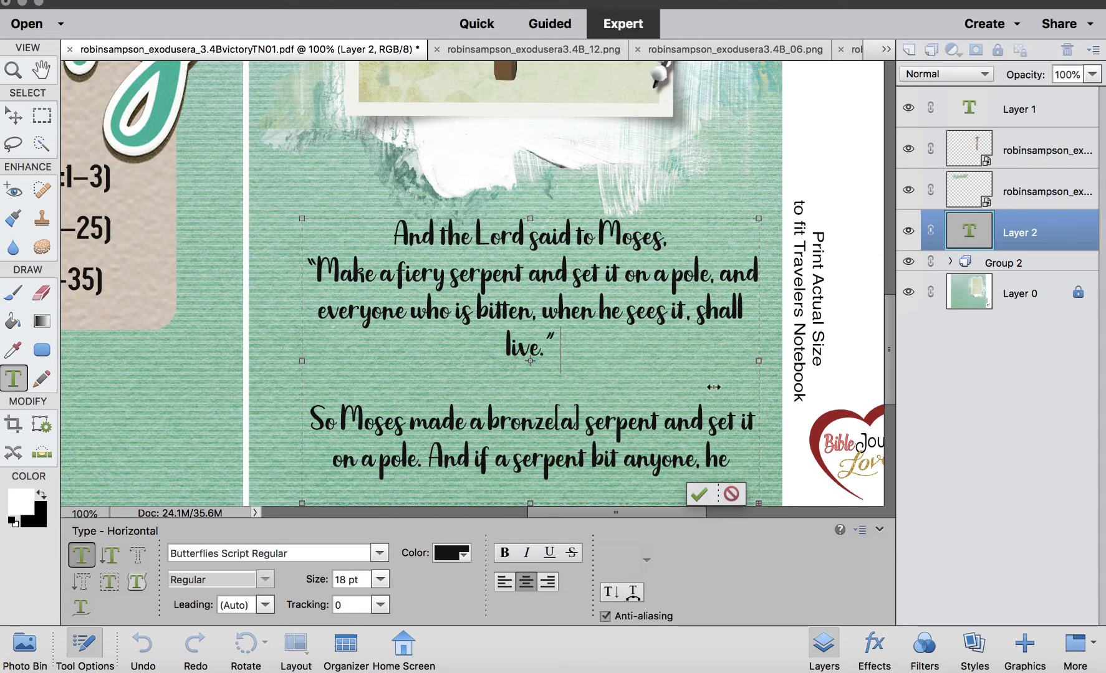
{"action": "left_click", "coordinate": [699, 495]}
Reduce the verse text to 16 pt and add a line break inside the second verse.
{"action": "scroll", "coordinate": [585, 363], "scroll_direction": "down", "scroll_amount": 3}
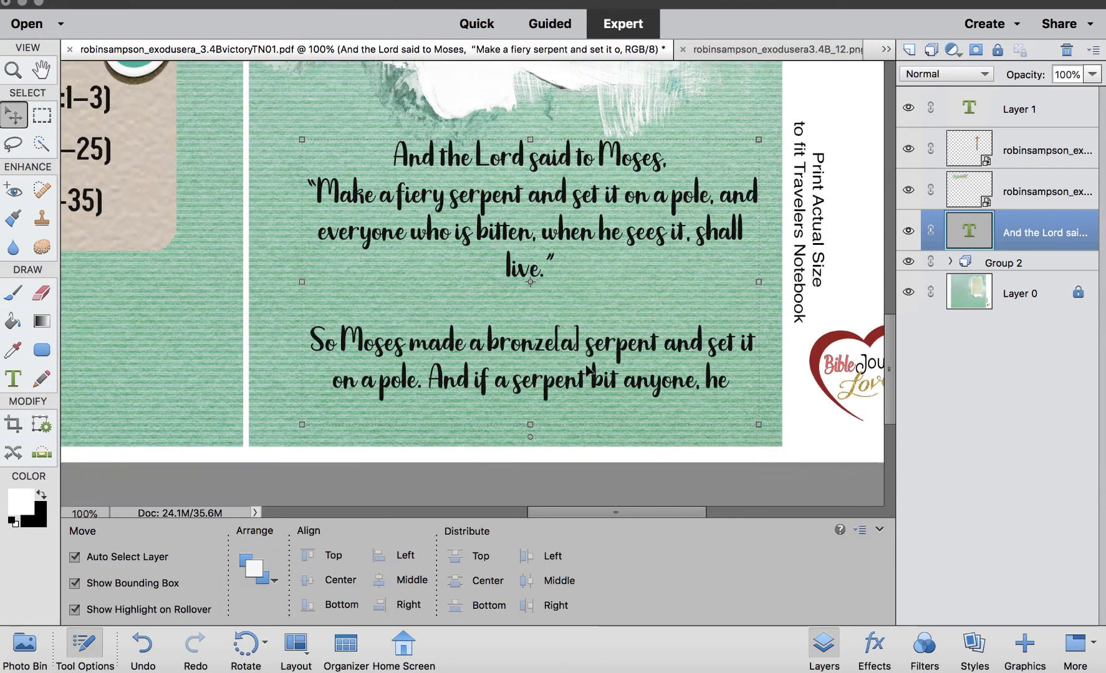
{"action": "double_click", "coordinate": [972, 230]}
{"action": "left_click", "coordinate": [379, 579]}
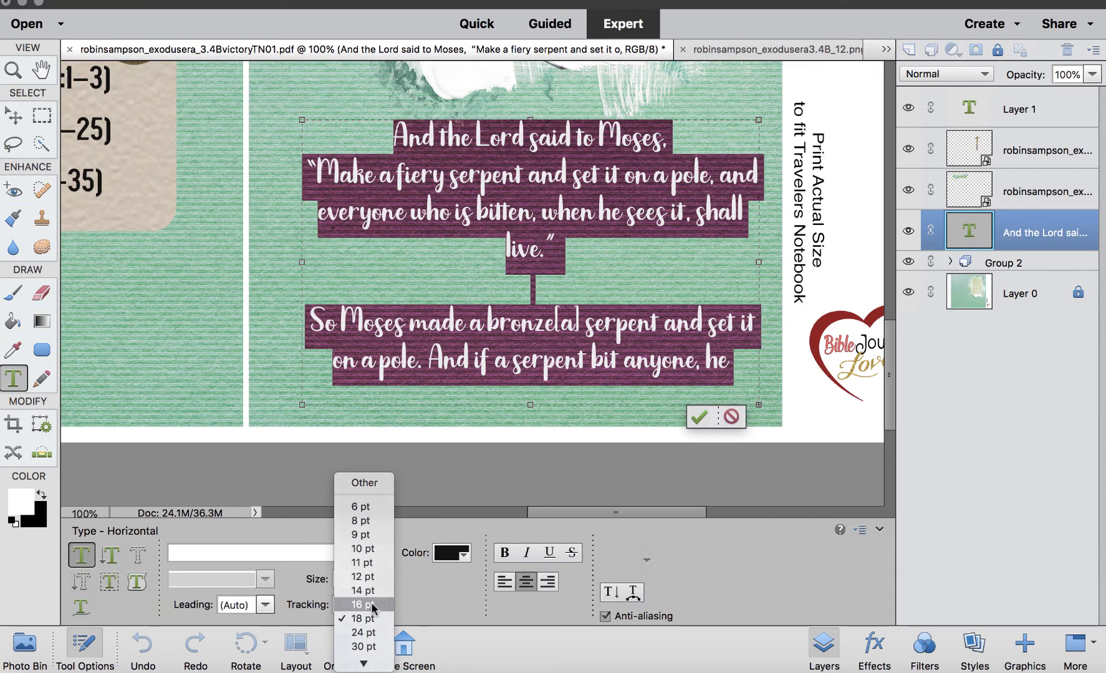
{"action": "left_click", "coordinate": [368, 604]}
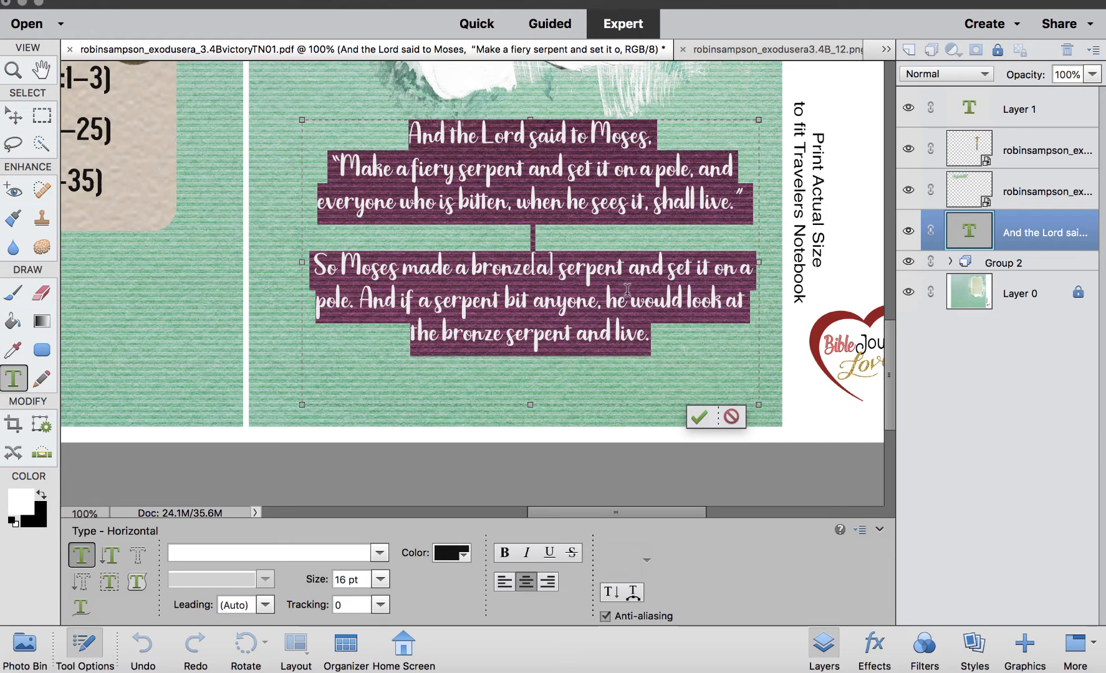
{"action": "left_click", "coordinate": [609, 298]}
{"action": "key", "text": "Return"}
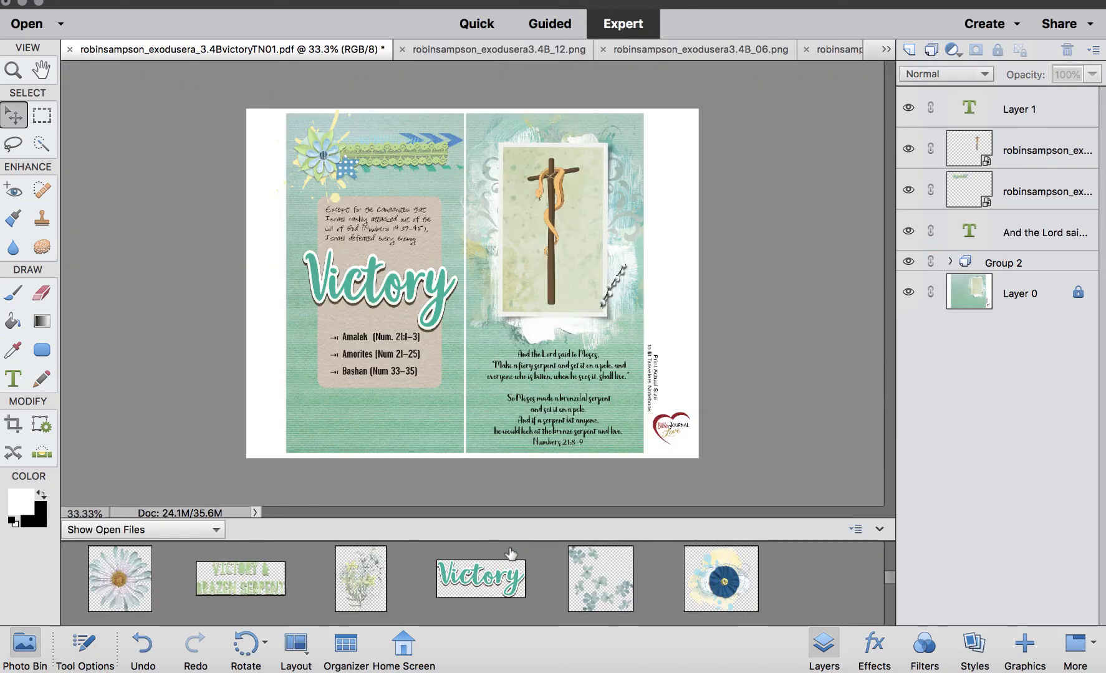
Place the "Victory & Brazen Serpent" word art on the spread and bring it to the top of the layer stack.
{"action": "scroll", "coordinate": [301, 578], "scroll_direction": "down", "scroll_amount": 2}
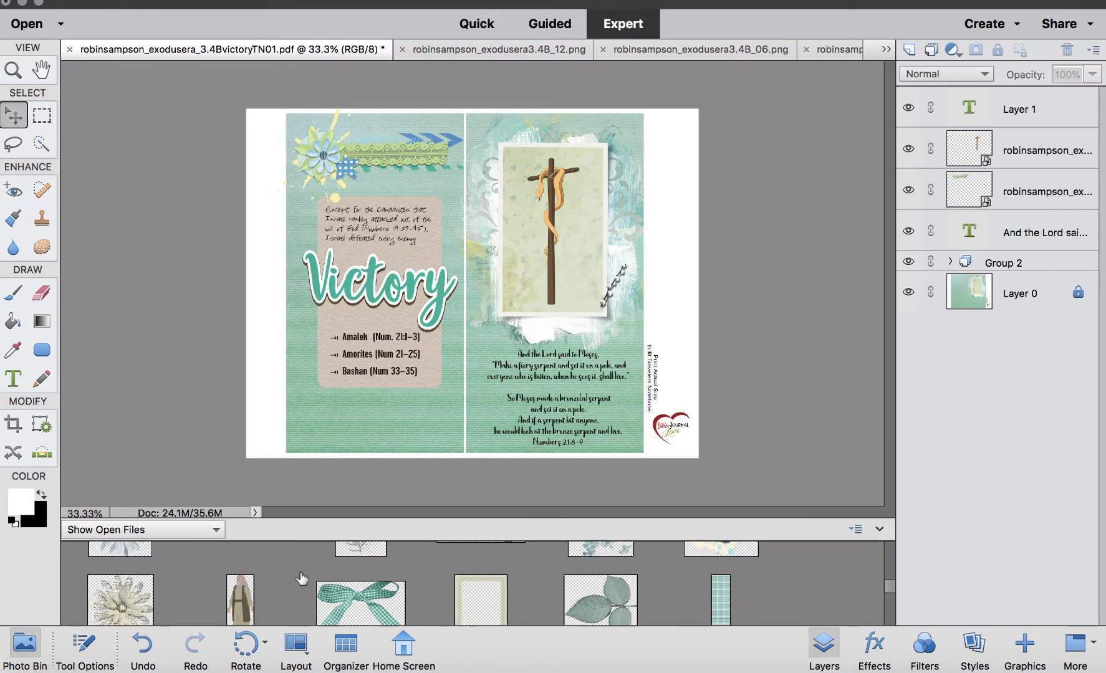
{"action": "scroll", "coordinate": [301, 578], "scroll_direction": "up", "scroll_amount": 2}
{"action": "left_click_drag", "start_coordinate": [250, 608], "coordinate": [355, 416]}
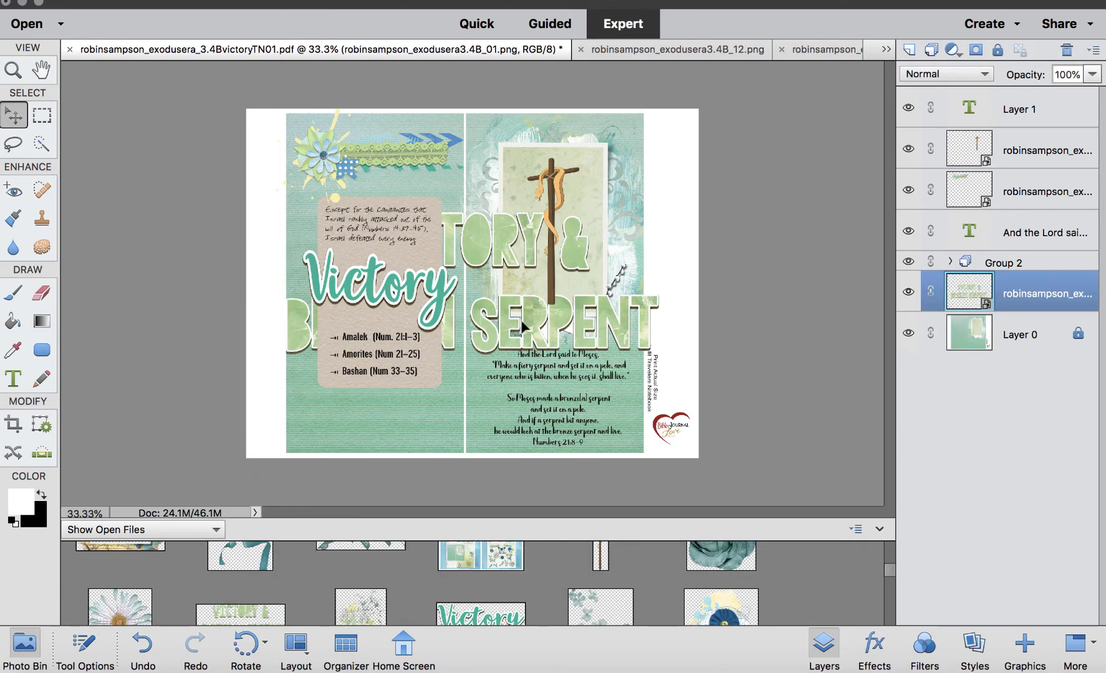
{"action": "key", "text": "shift+super+bracketright"}
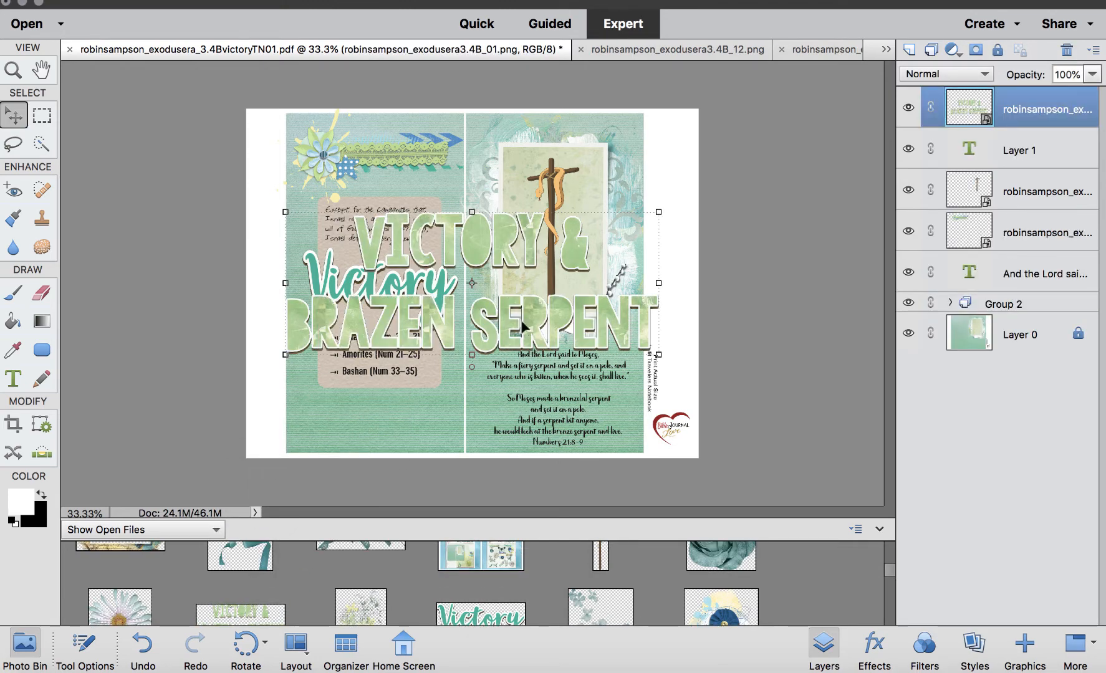
{"action": "left_click_drag", "start_coordinate": [527, 232], "coordinate": [545, 231]}
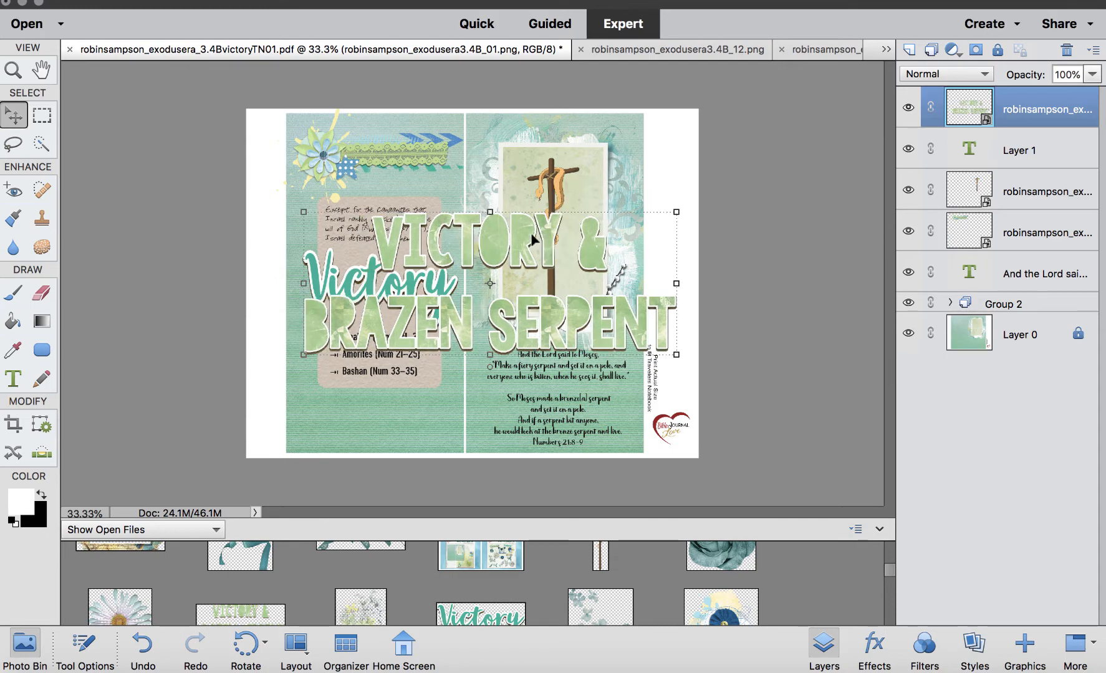
Simplify the word art layer and delete its "VICTORY &" line, keeping only "BRAZEN SERPENT".
{"action": "right_click", "coordinate": [1011, 112]}
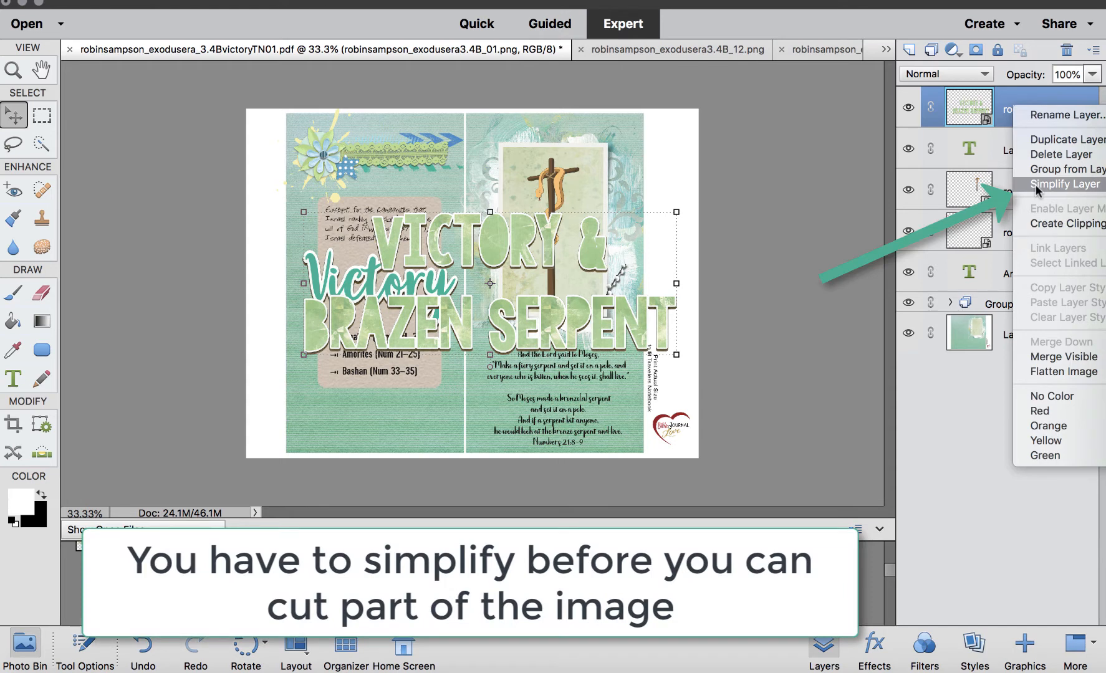
{"action": "left_click", "coordinate": [1037, 184]}
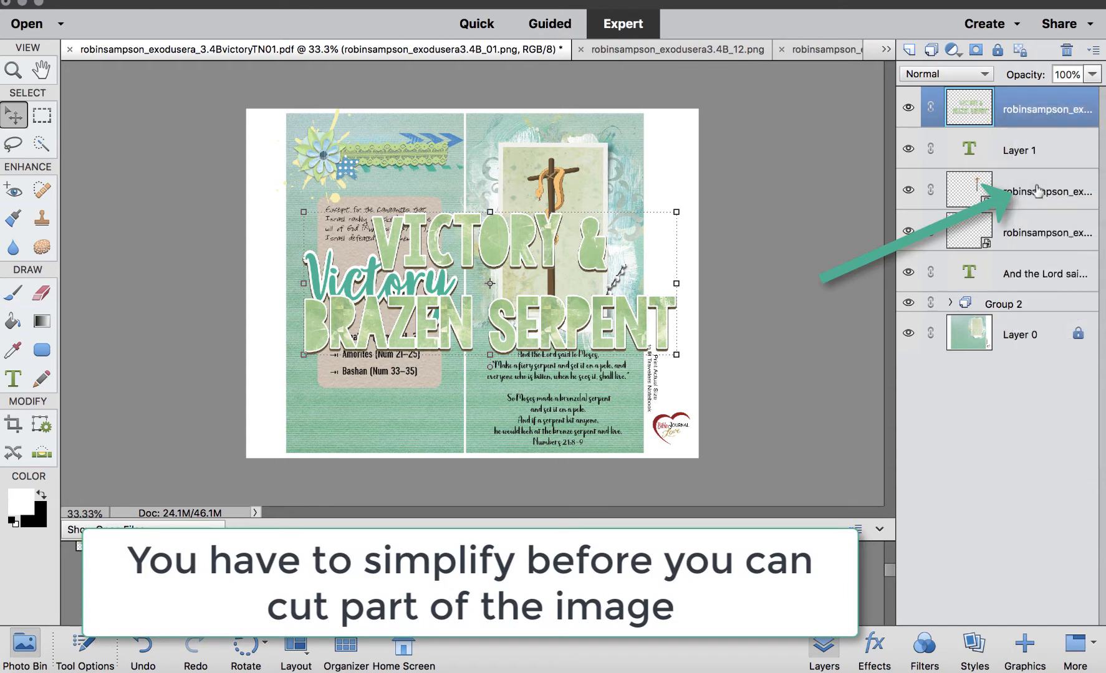
{"action": "left_click", "coordinate": [42, 114]}
{"action": "left_click_drag", "start_coordinate": [335, 193], "coordinate": [656, 284]}
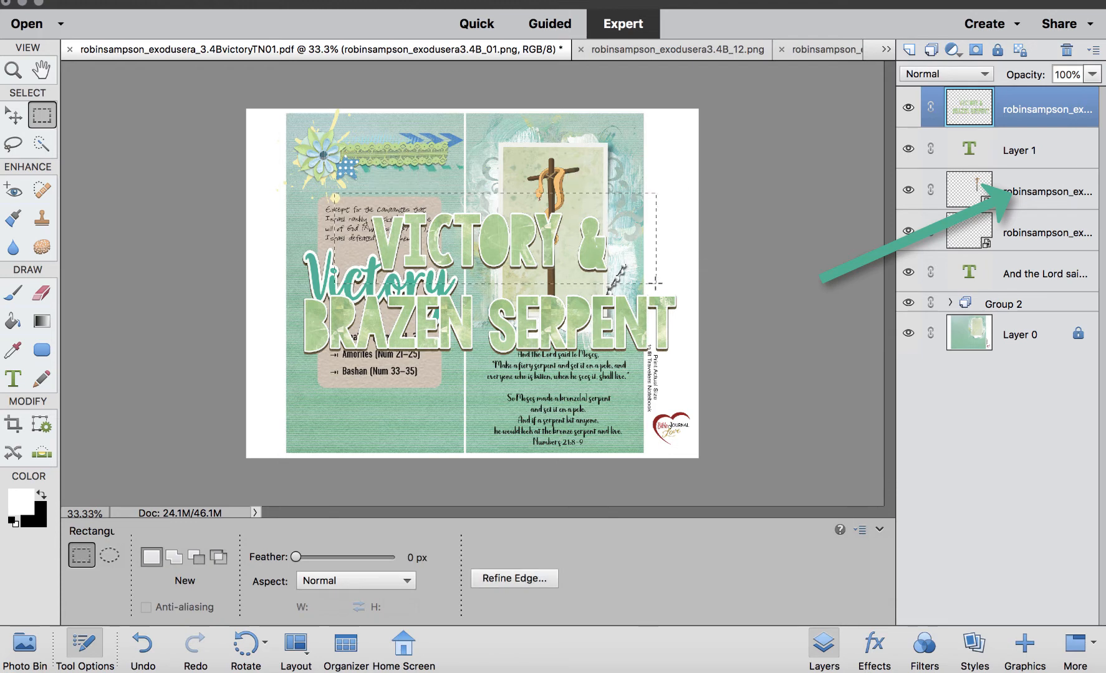
{"action": "key", "text": "Delete"}
{"action": "key", "text": "ctrl+d"}
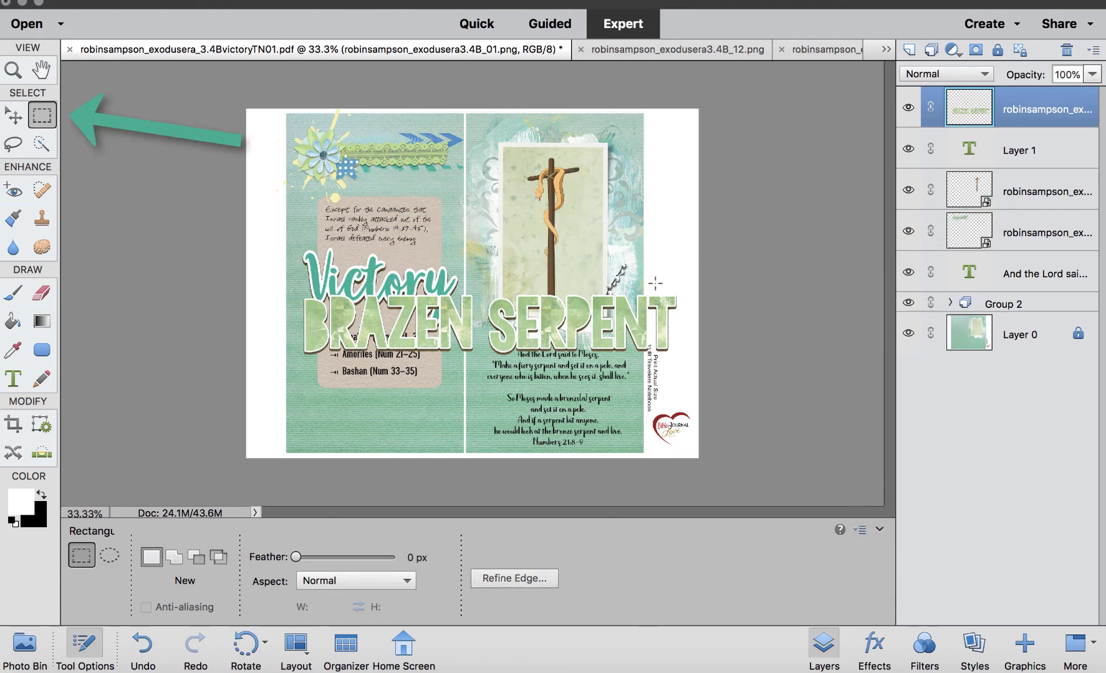
{"action": "left_click", "coordinate": [8, 119]}
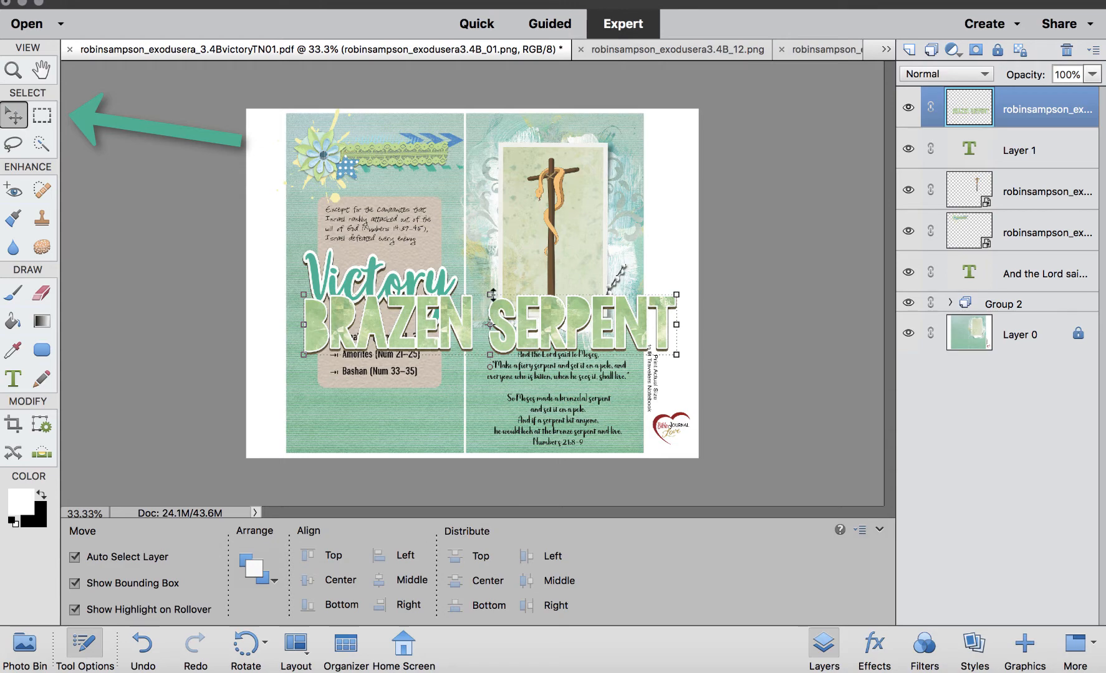
{"action": "left_click_drag", "start_coordinate": [493, 294], "coordinate": [493, 308]}
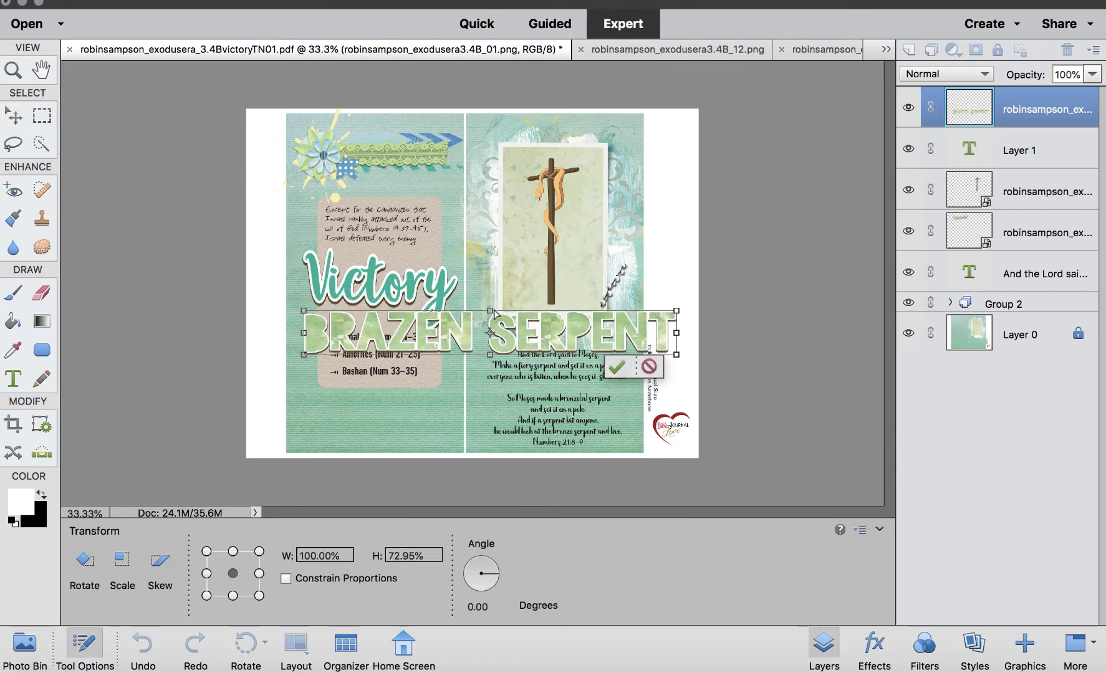
{"action": "key", "text": "Return"}
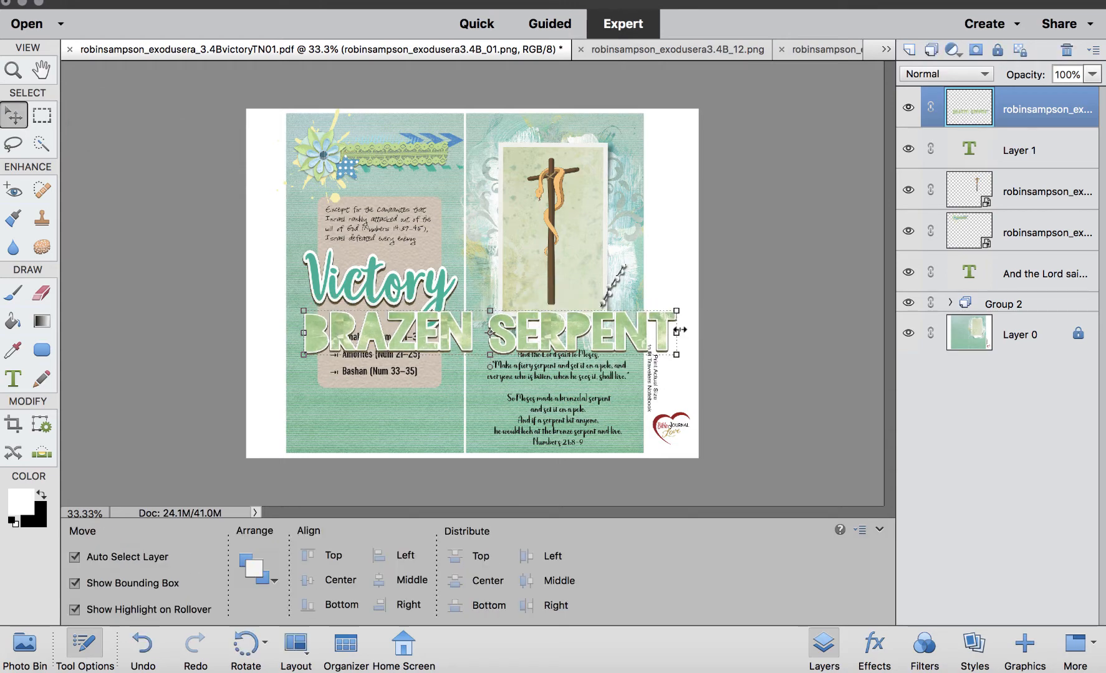
{"action": "key", "text": "ctrl+z"}
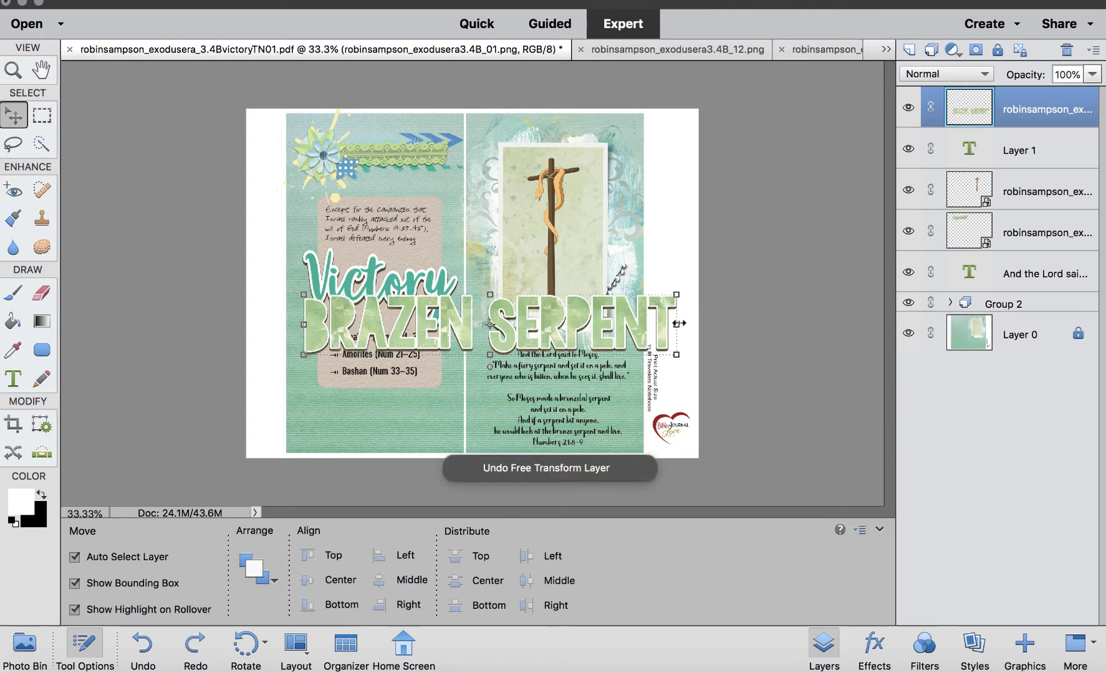
Move the BRAZEN SERPENT title to the top of the right page and scale it down to fit above the cross photo.
{"action": "left_click", "coordinate": [679, 326]}
{"action": "left_click_drag", "start_coordinate": [677, 355], "coordinate": [642, 153]}
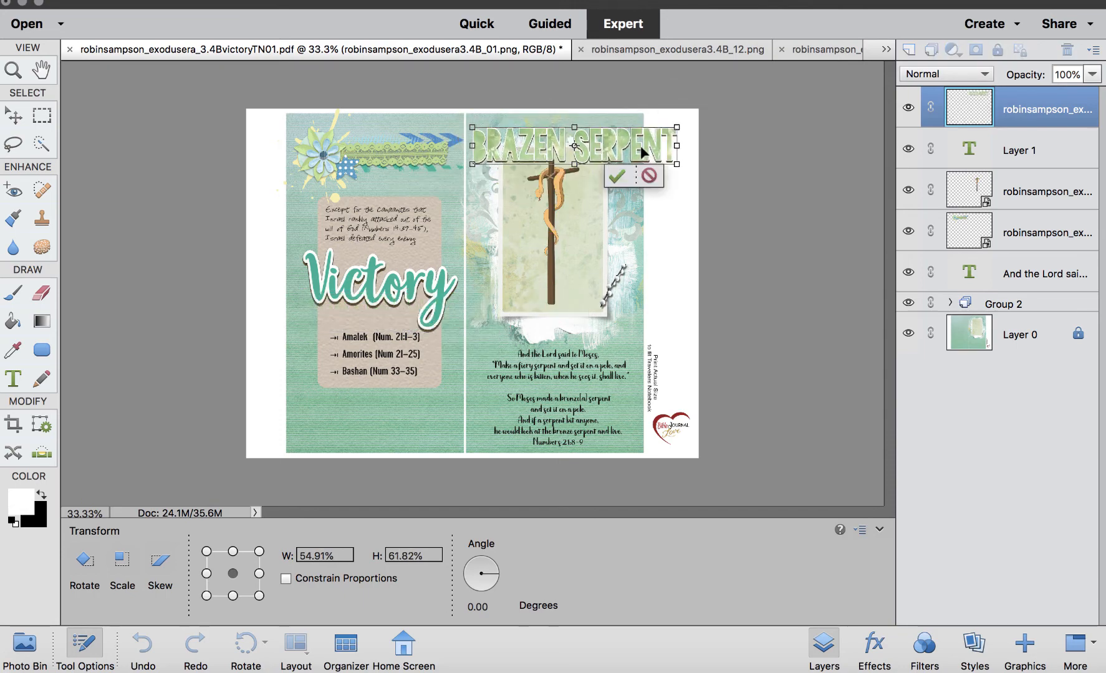
{"action": "key", "text": "super+equal"}
{"action": "key", "text": "super+equal"}
{"action": "scroll", "coordinate": [641, 148], "scroll_direction": "up", "scroll_amount": 6}
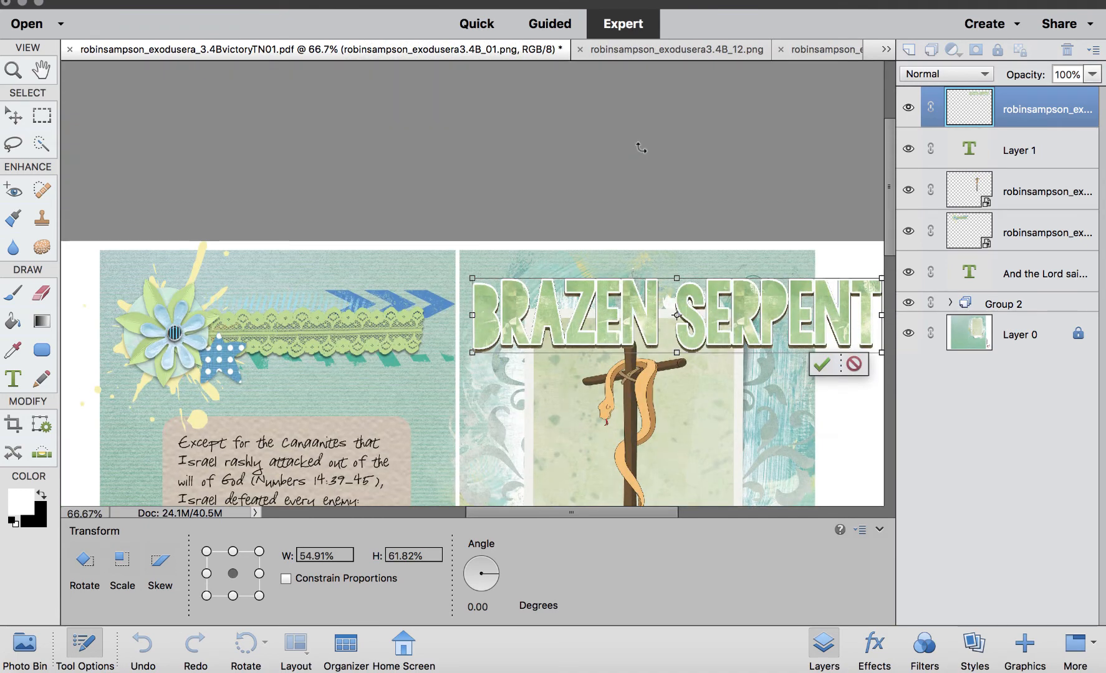
{"action": "scroll", "coordinate": [641, 149], "scroll_direction": "down", "scroll_amount": 2}
{"action": "scroll", "coordinate": [641, 148], "scroll_direction": "right", "scroll_amount": 5}
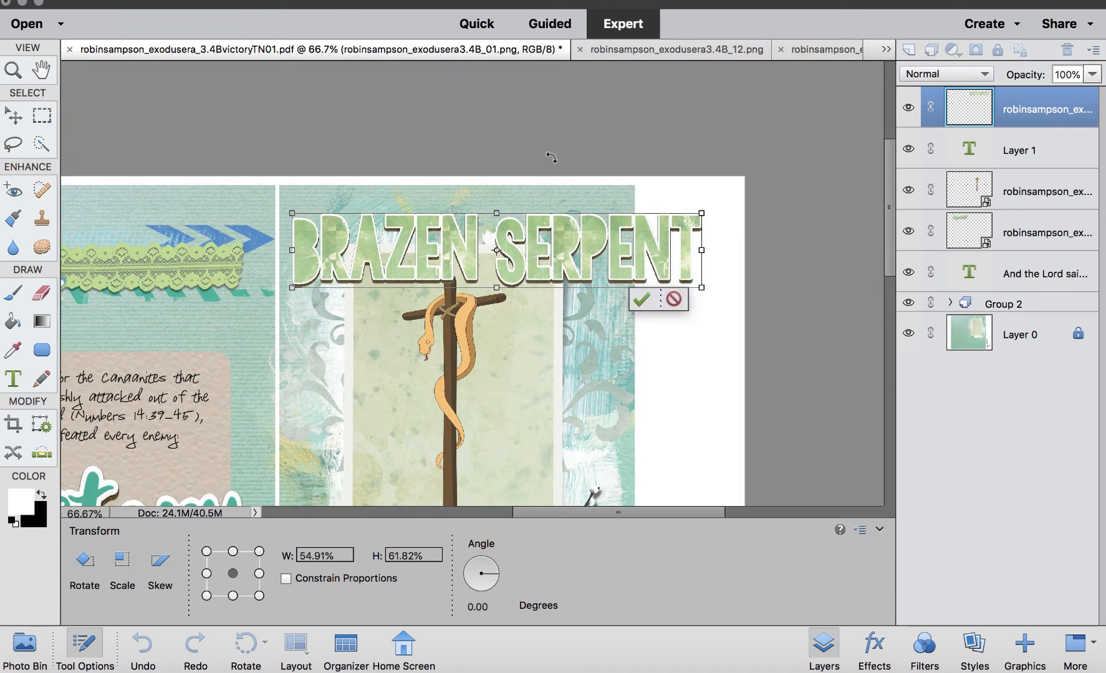
{"action": "scroll", "coordinate": [551, 157], "scroll_direction": "down", "scroll_amount": 3}
{"action": "scroll", "coordinate": [551, 157], "scroll_direction": "left", "scroll_amount": 1}
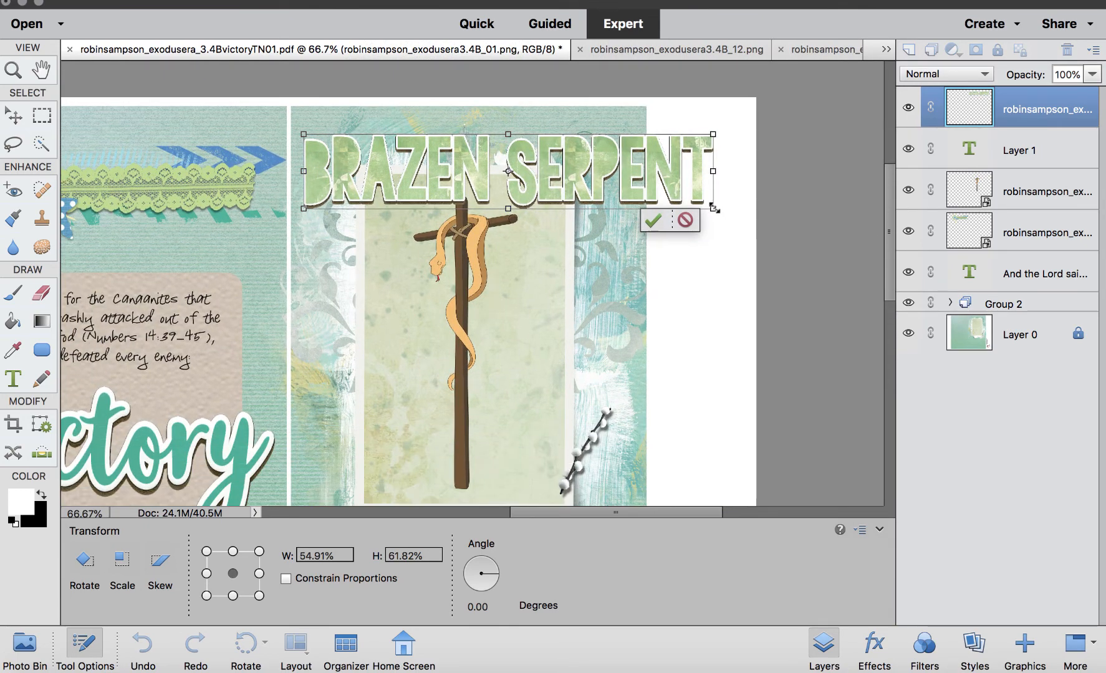
{"action": "left_click_drag", "start_coordinate": [703, 201], "coordinate": [574, 152]}
{"action": "left_click", "coordinate": [559, 179]}
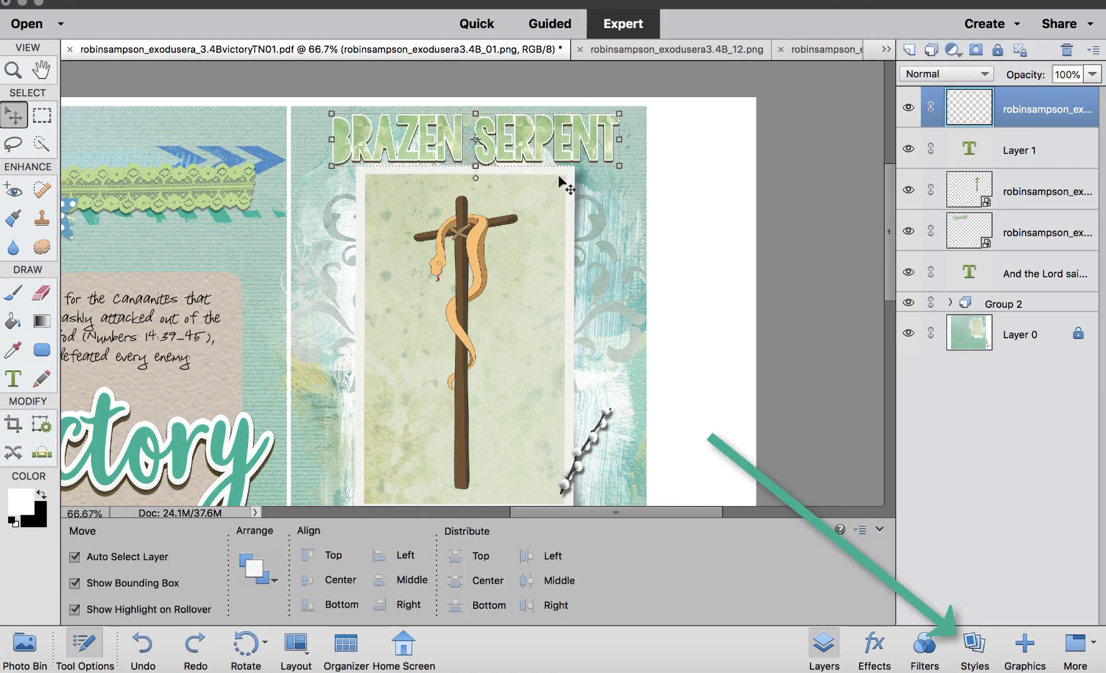
Apply the Low drop shadow style to the BRAZEN SERPENT title.
{"action": "left_click", "coordinate": [974, 645]}
{"action": "left_click", "coordinate": [963, 50]}
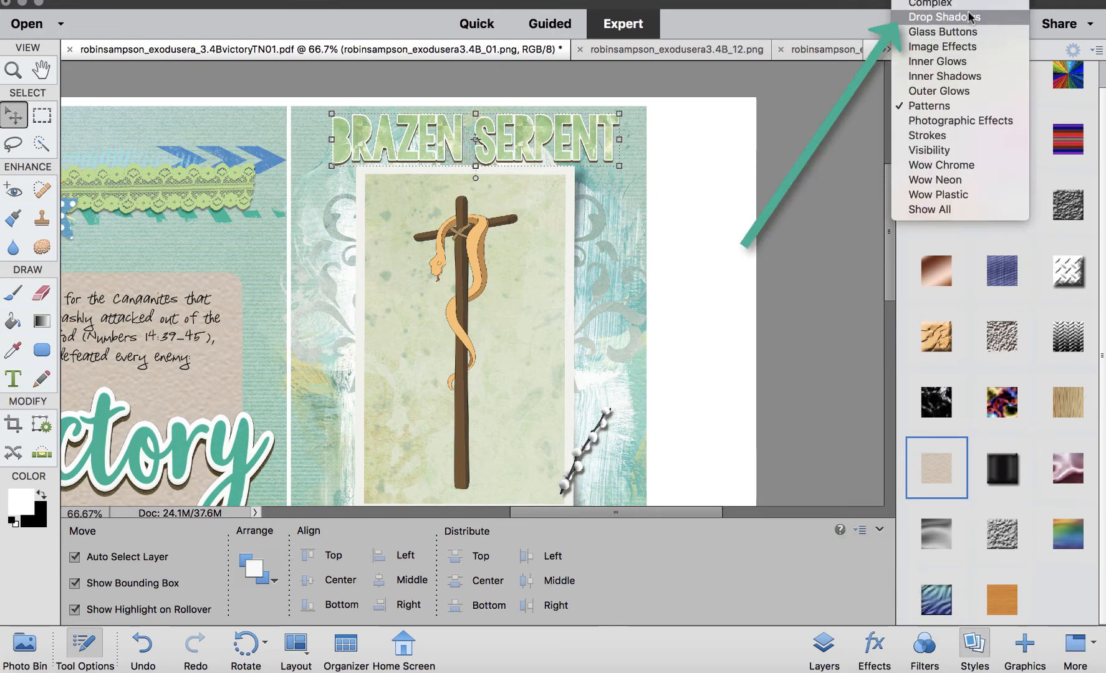
{"action": "left_click", "coordinate": [966, 47]}
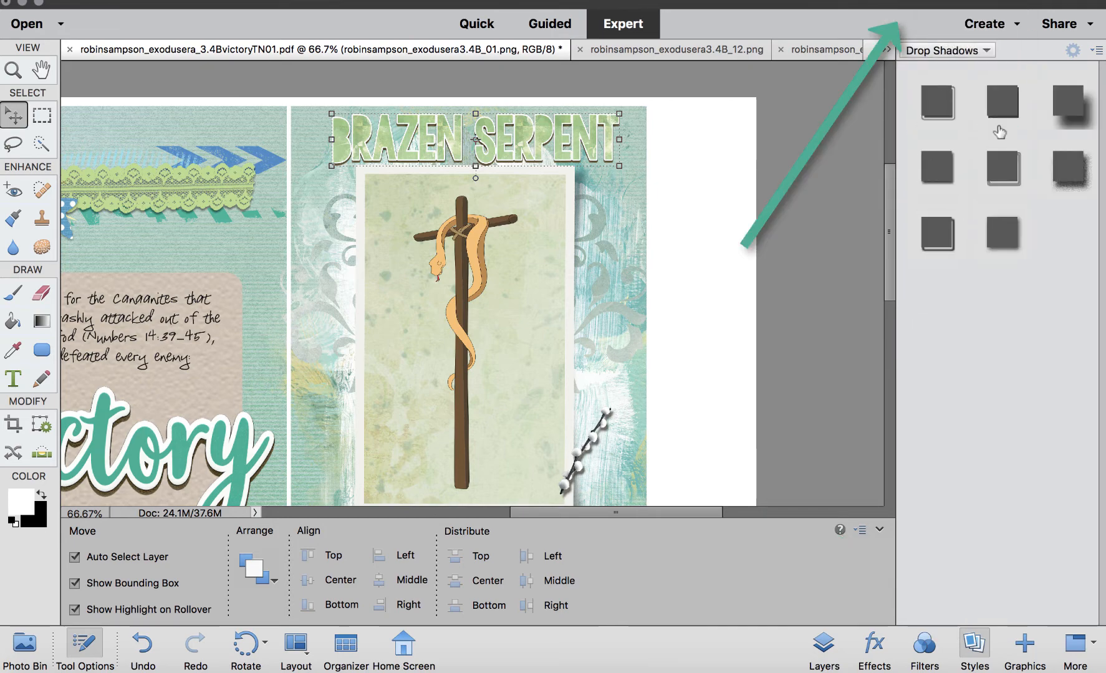
{"action": "left_click", "coordinate": [937, 178]}
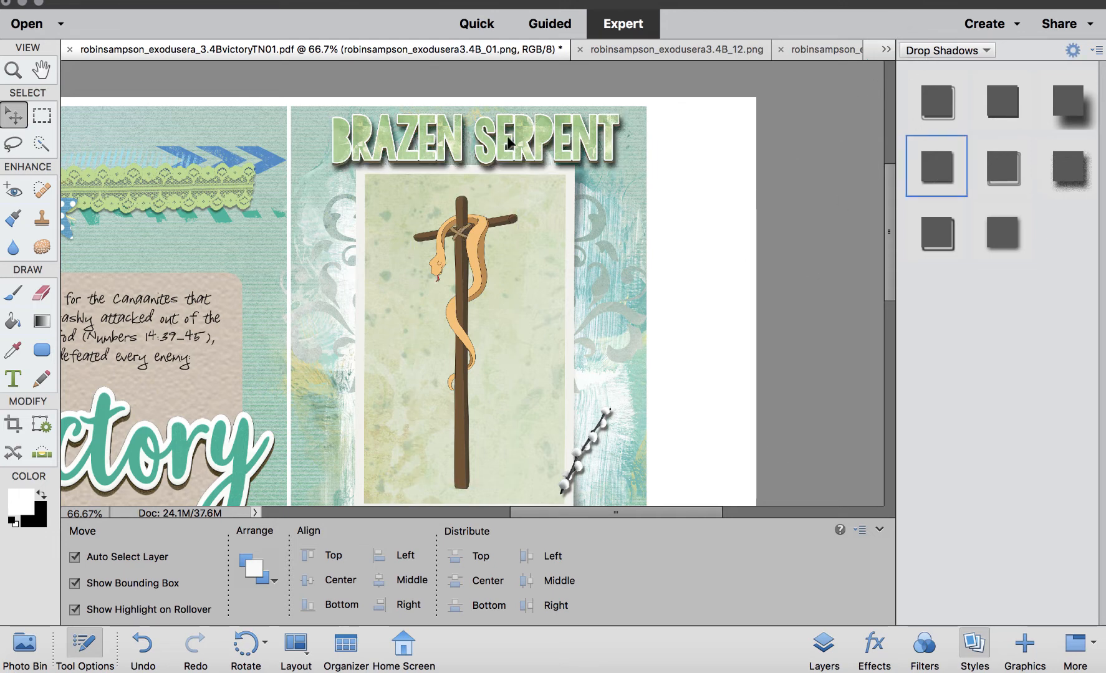
Adjust the title's drop shadow to size 4 px, distance 7 px and opacity 67%.
{"action": "left_click", "coordinate": [824, 652]}
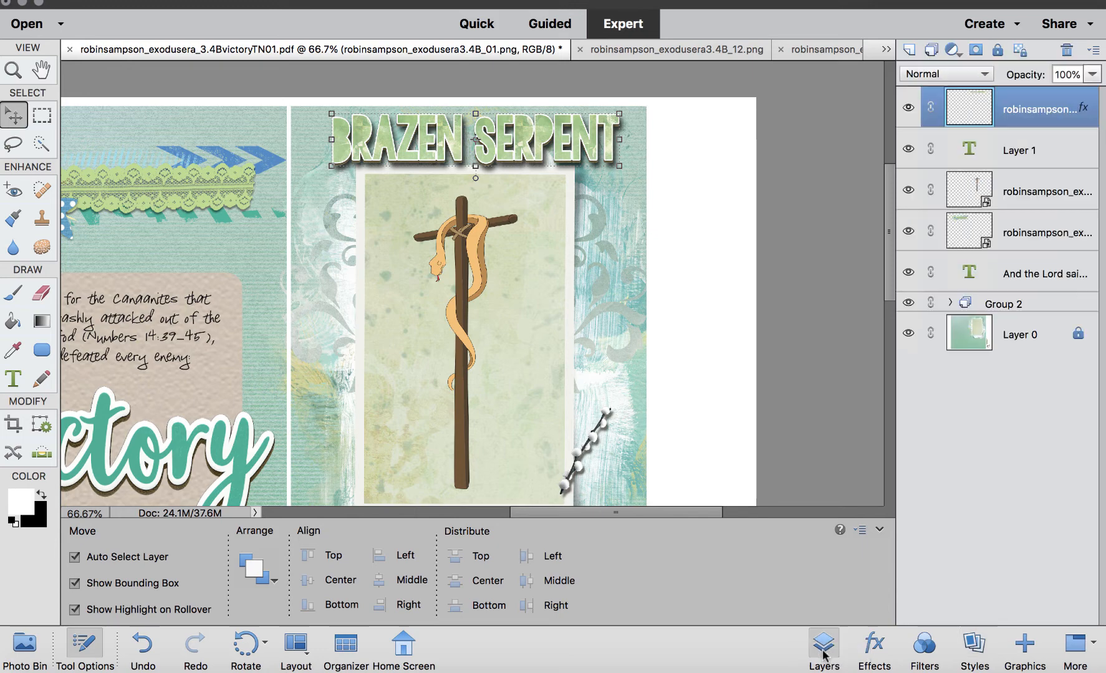
{"action": "double_click", "coordinate": [1083, 110]}
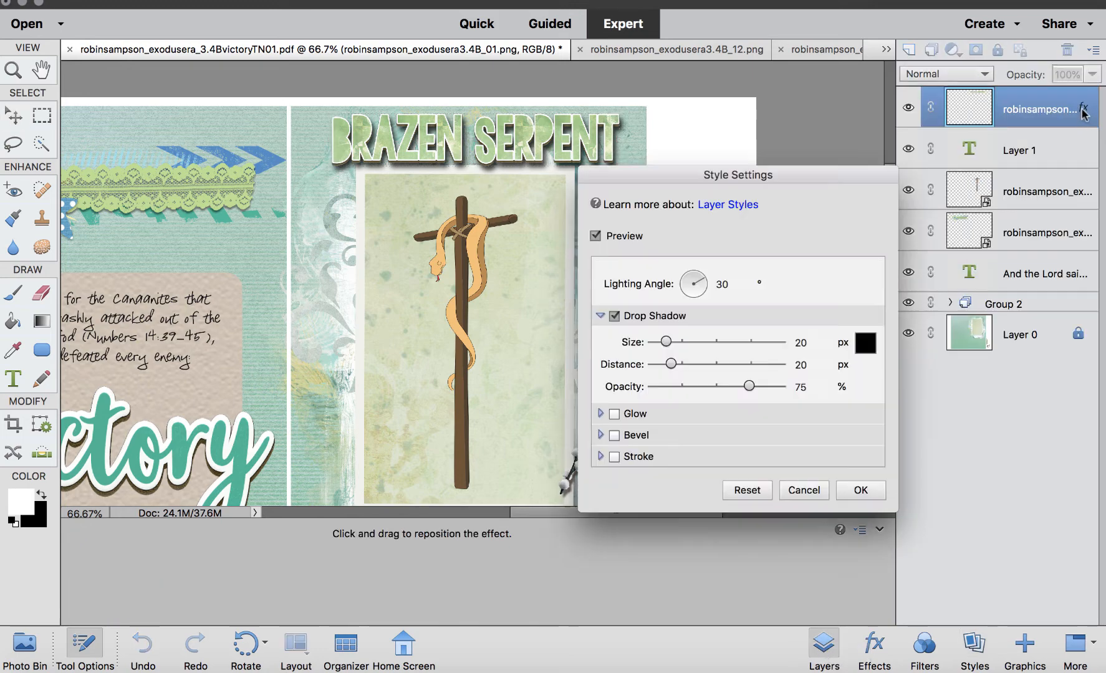
{"action": "left_click_drag", "start_coordinate": [749, 388], "coordinate": [738, 388]}
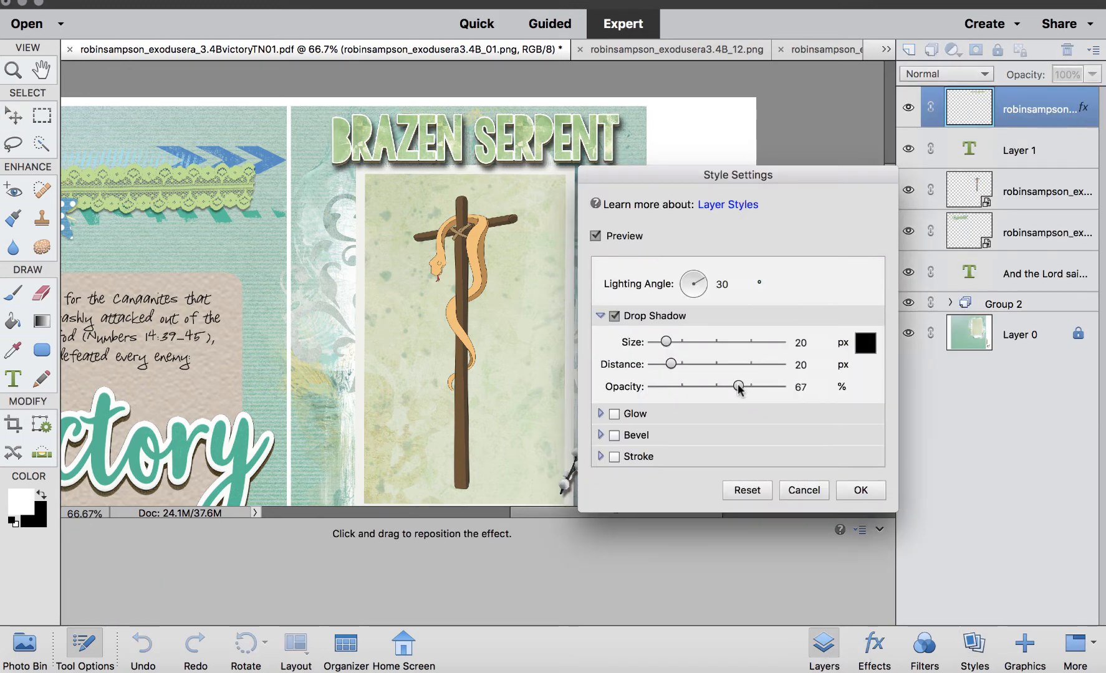
{"action": "left_click_drag", "start_coordinate": [675, 367], "coordinate": [658, 342]}
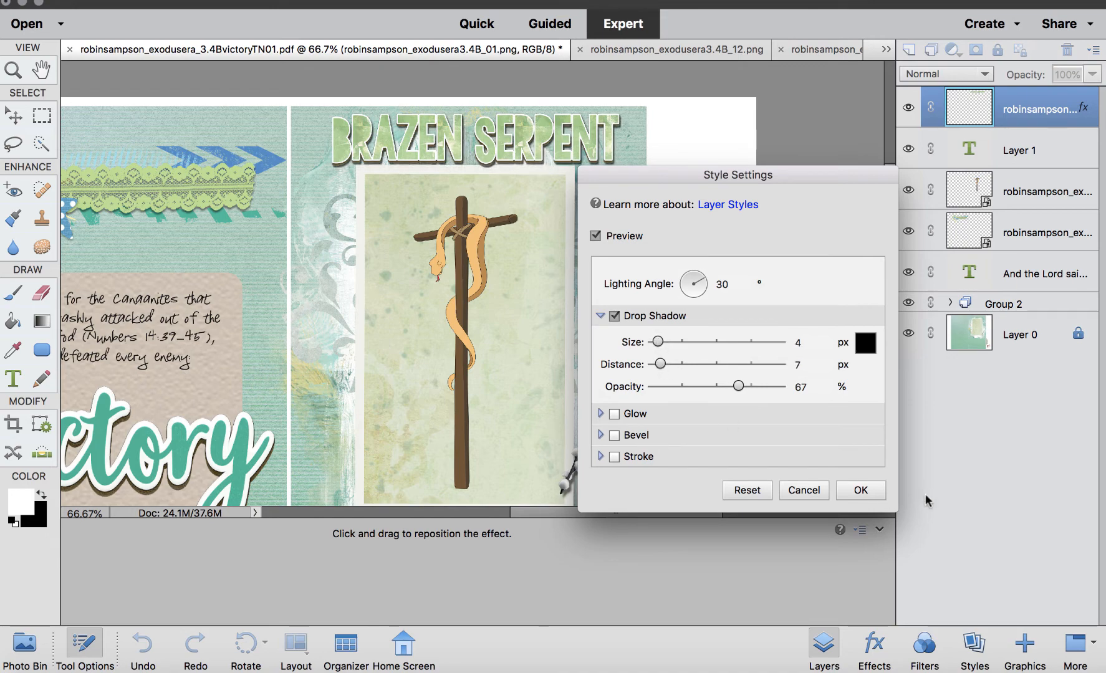
{"action": "left_click", "coordinate": [864, 491]}
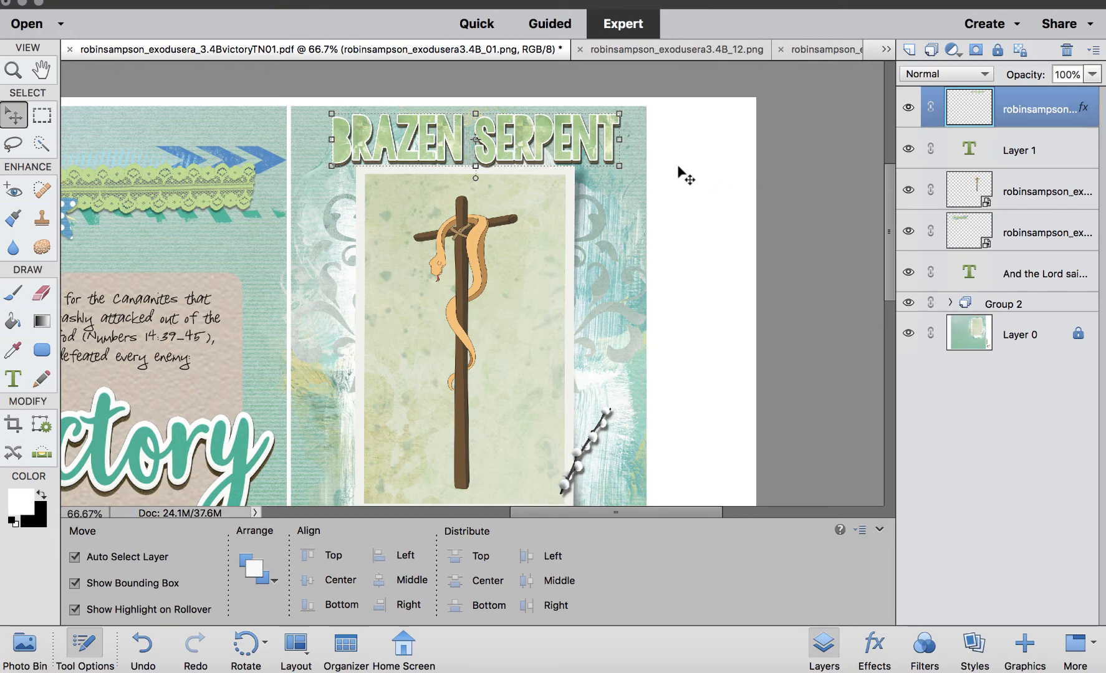
Draw a white rounded rectangle over the verse area and move its layer beneath the verse text layer.
{"action": "scroll", "coordinate": [574, 144], "scroll_direction": "down", "scroll_amount": 6}
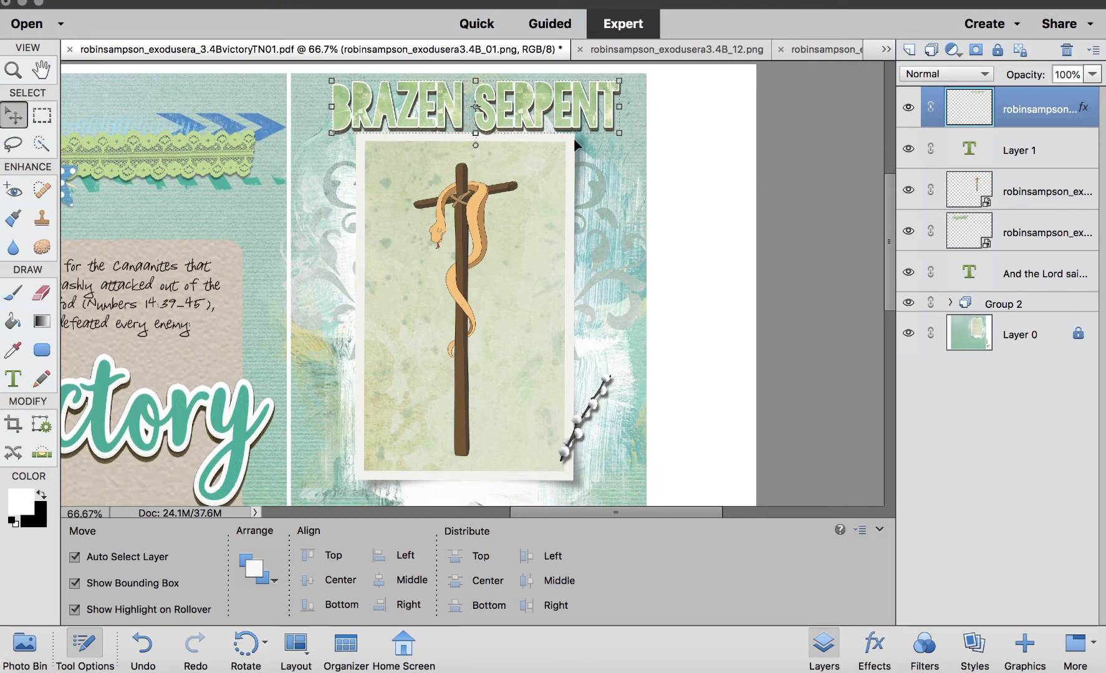
{"action": "scroll", "coordinate": [573, 137], "scroll_direction": "down", "scroll_amount": 2}
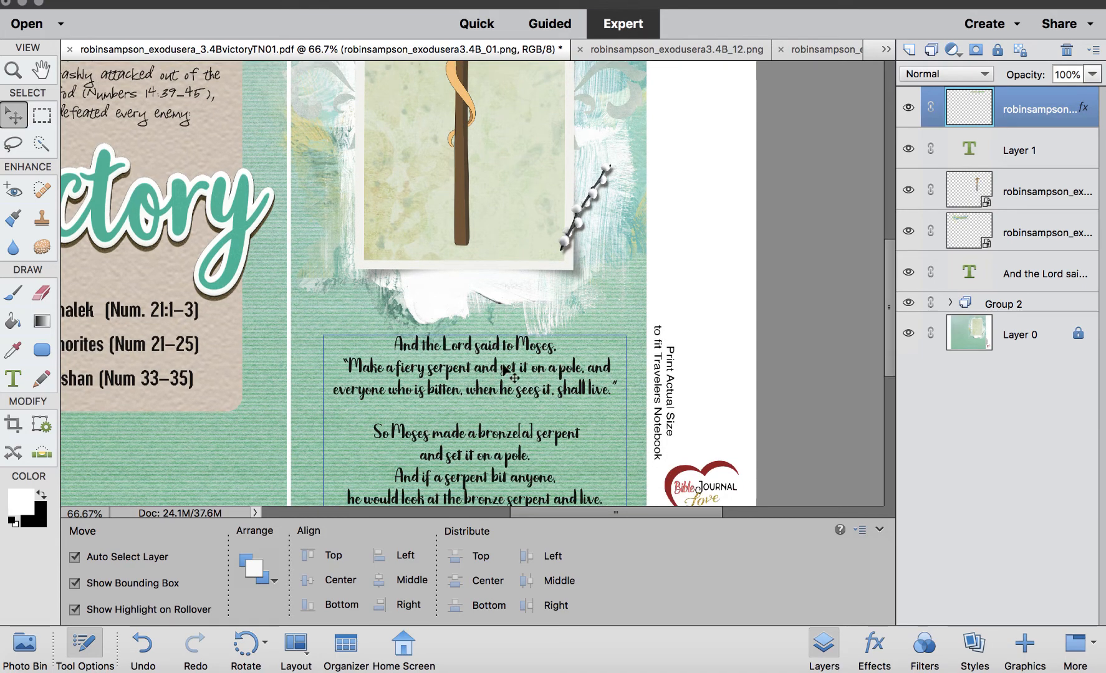
{"action": "scroll", "coordinate": [505, 371], "scroll_direction": "down", "scroll_amount": 2}
{"action": "scroll", "coordinate": [505, 371], "scroll_direction": "left", "scroll_amount": 2}
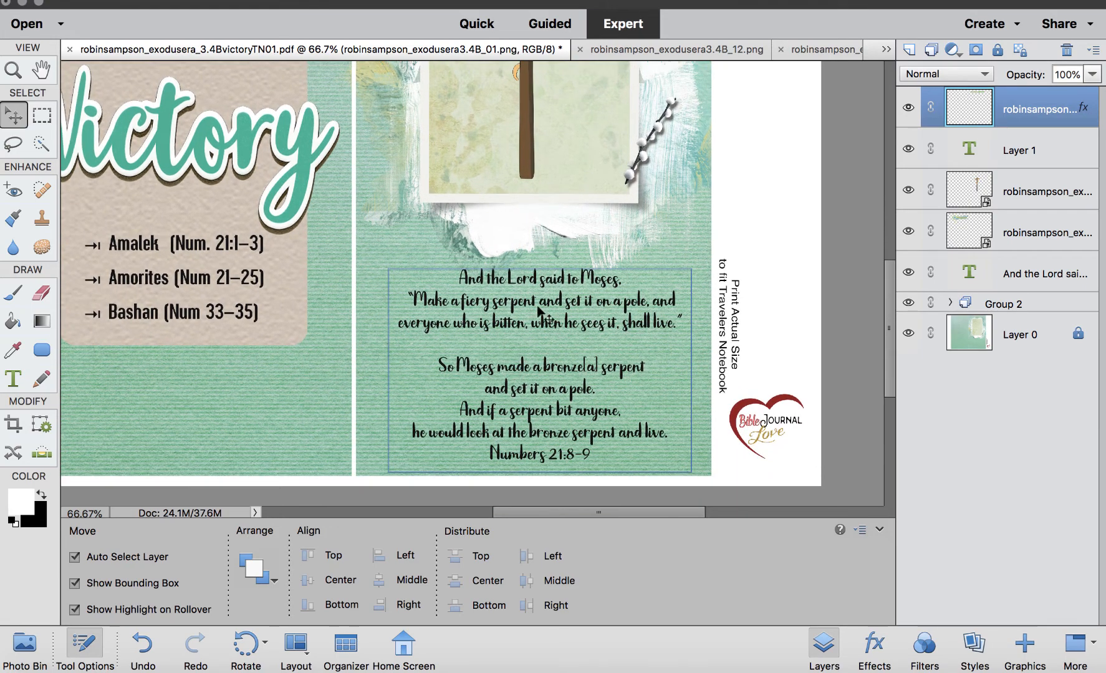
{"action": "left_click", "coordinate": [41, 350]}
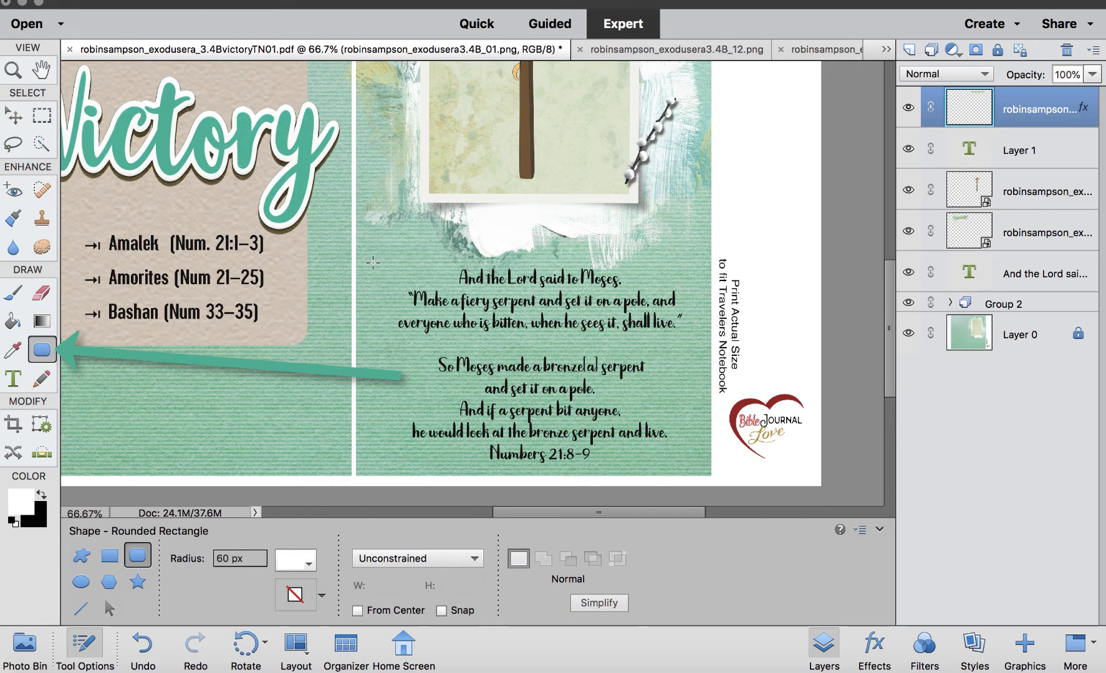
{"action": "left_click_drag", "start_coordinate": [373, 263], "coordinate": [694, 472]}
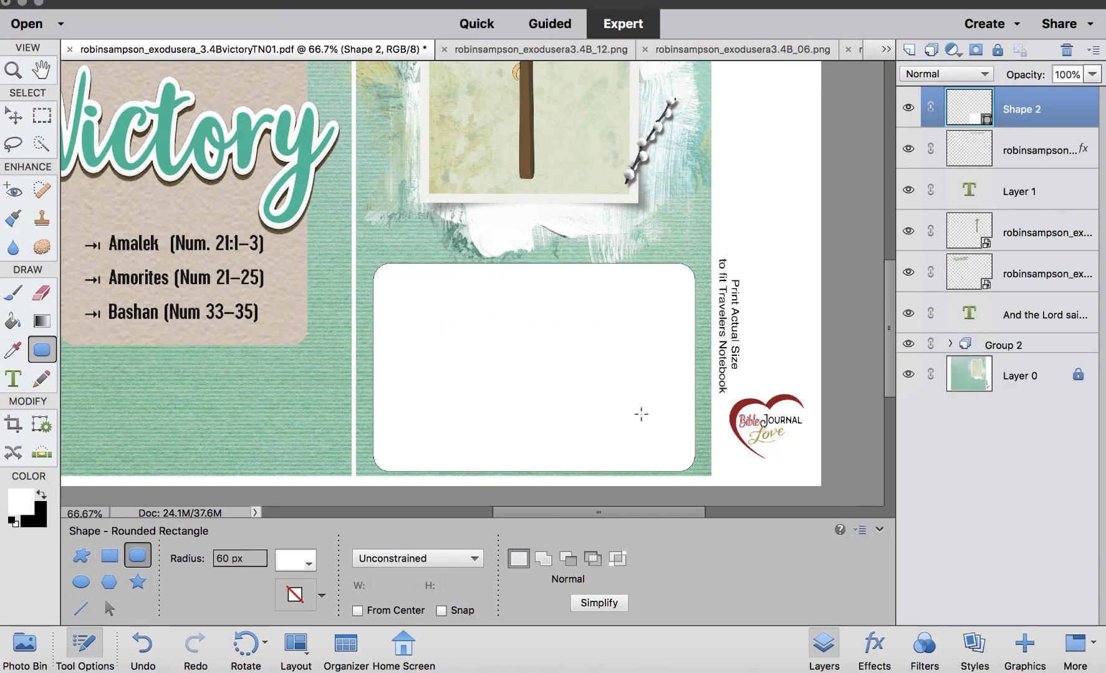
{"action": "left_click_drag", "start_coordinate": [1052, 111], "coordinate": [1047, 336]}
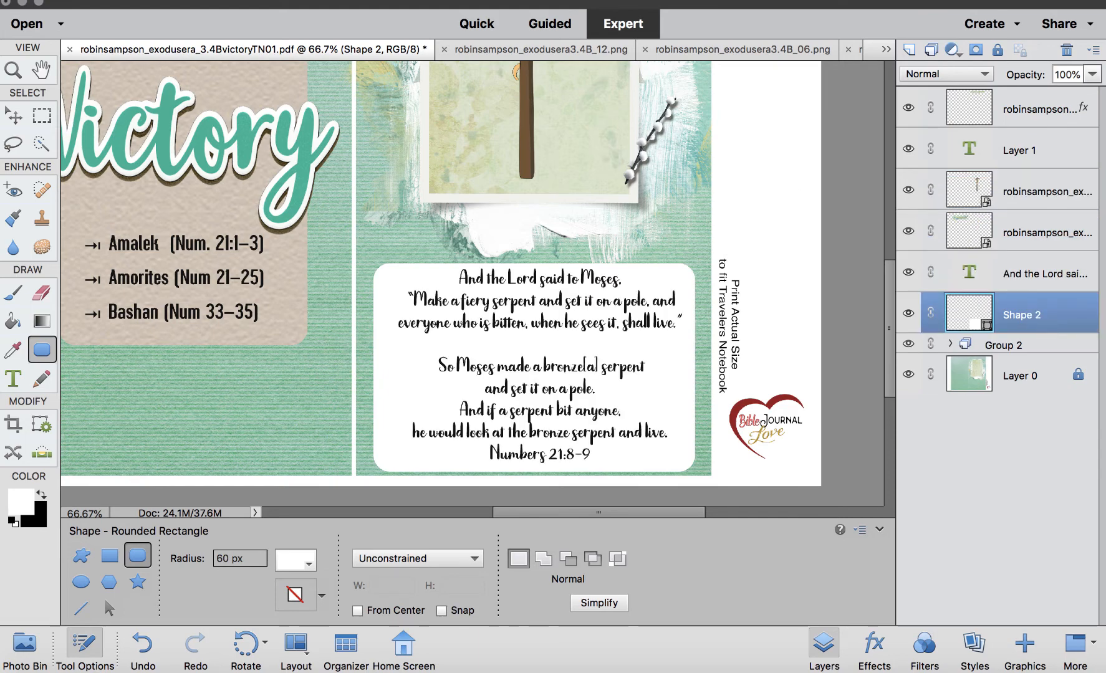
Fill the rounded rectangle with the beige parchment pattern style.
{"action": "left_click", "coordinate": [12, 114]}
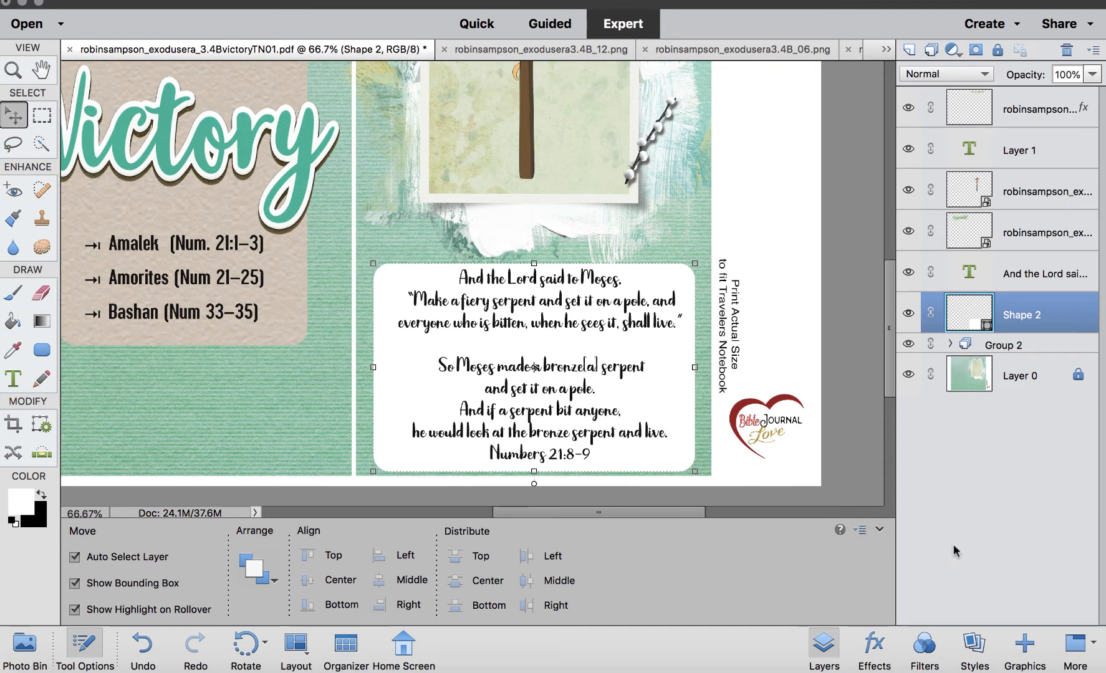
{"action": "left_click", "coordinate": [974, 645]}
{"action": "left_click", "coordinate": [977, 54]}
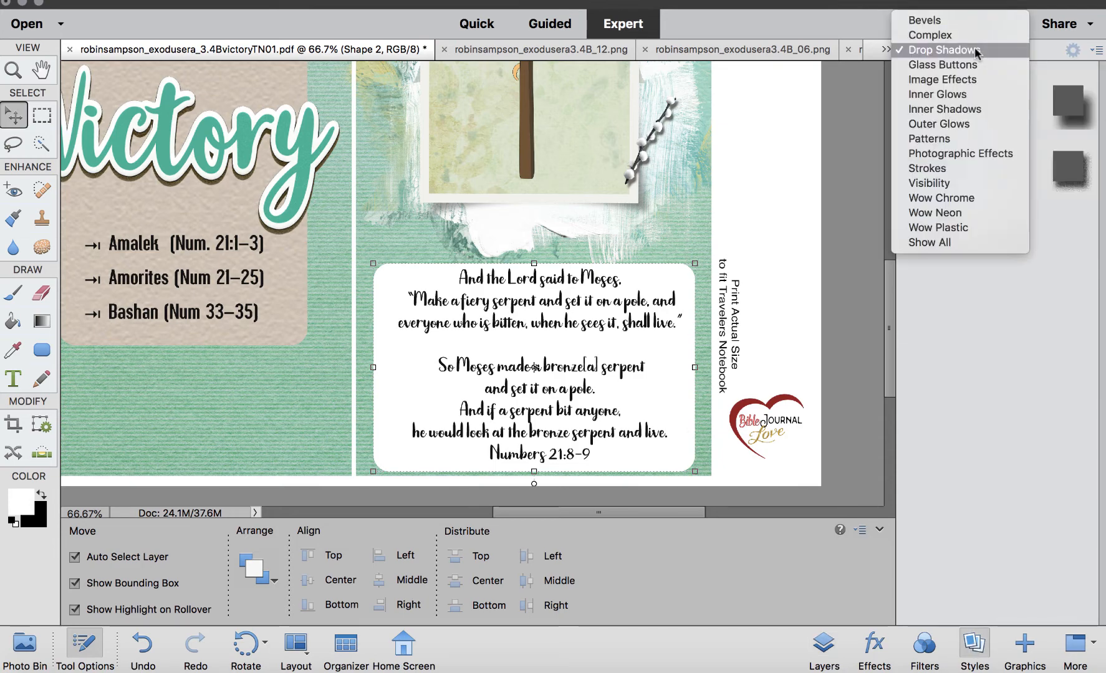
{"action": "left_click", "coordinate": [974, 140]}
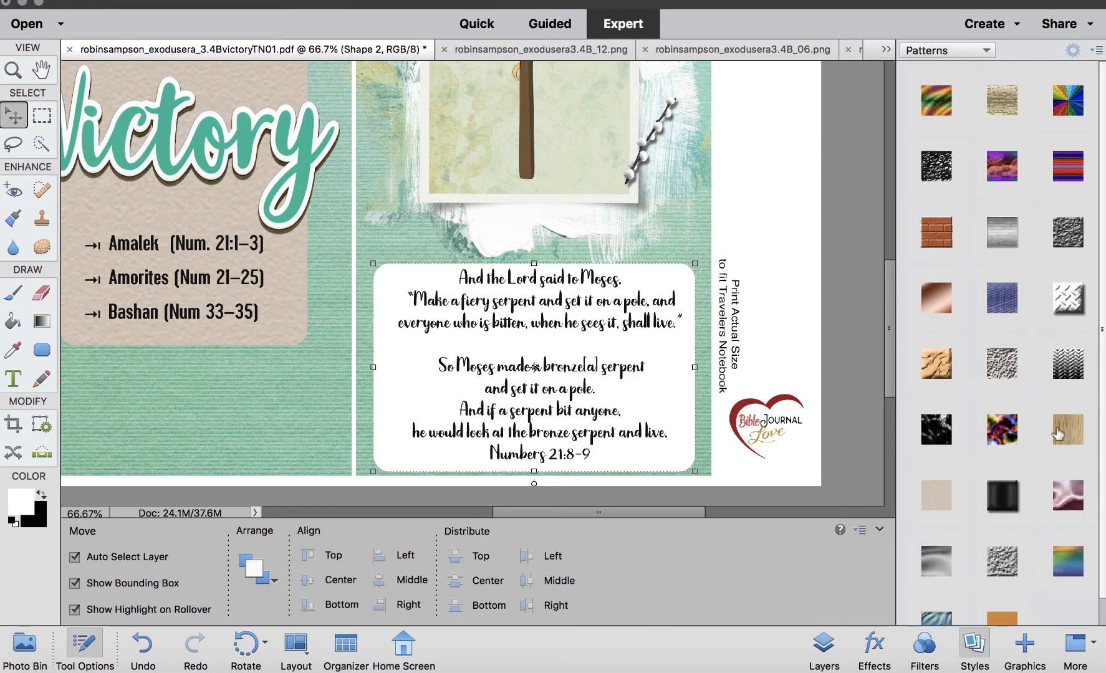
{"action": "left_click", "coordinate": [1067, 430]}
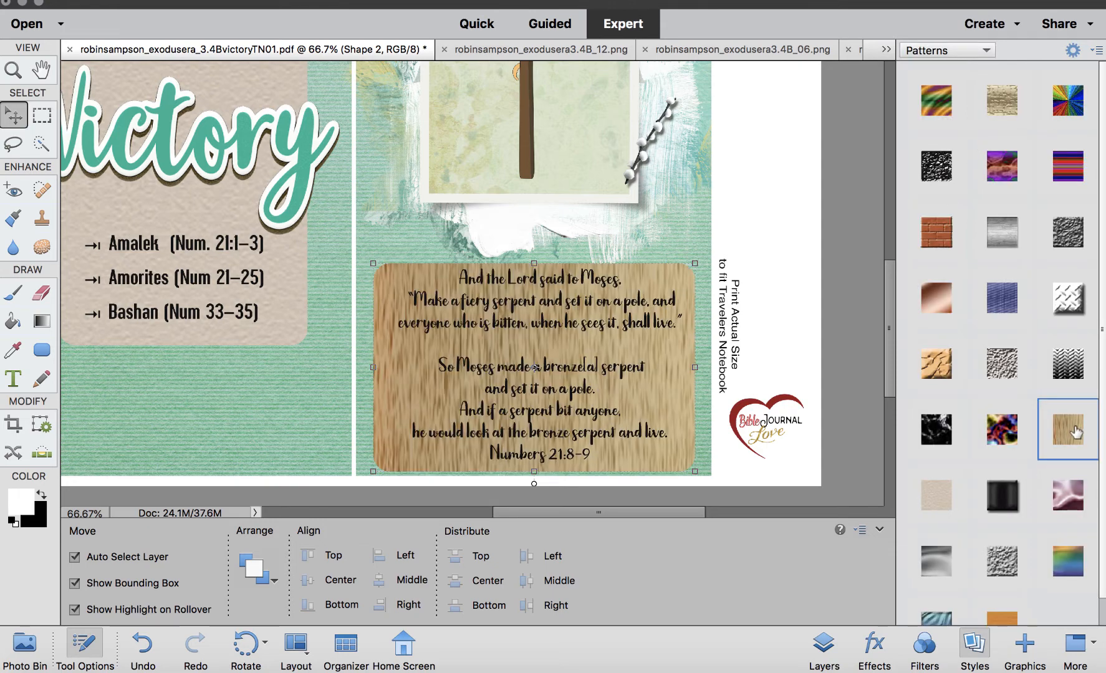
{"action": "left_click", "coordinate": [933, 499]}
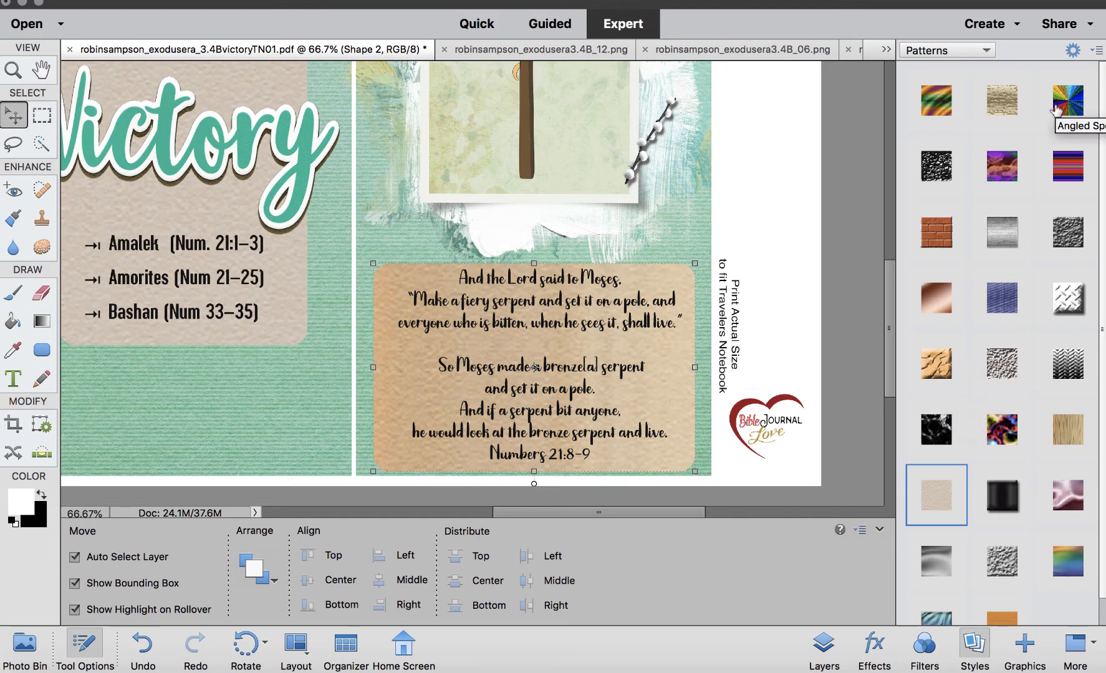
Lower the rounded rectangle's opacity to 64%.
{"action": "left_click", "coordinate": [824, 648]}
{"action": "left_click", "coordinate": [1092, 75]}
{"action": "left_click_drag", "start_coordinate": [1094, 94], "coordinate": [1066, 99]}
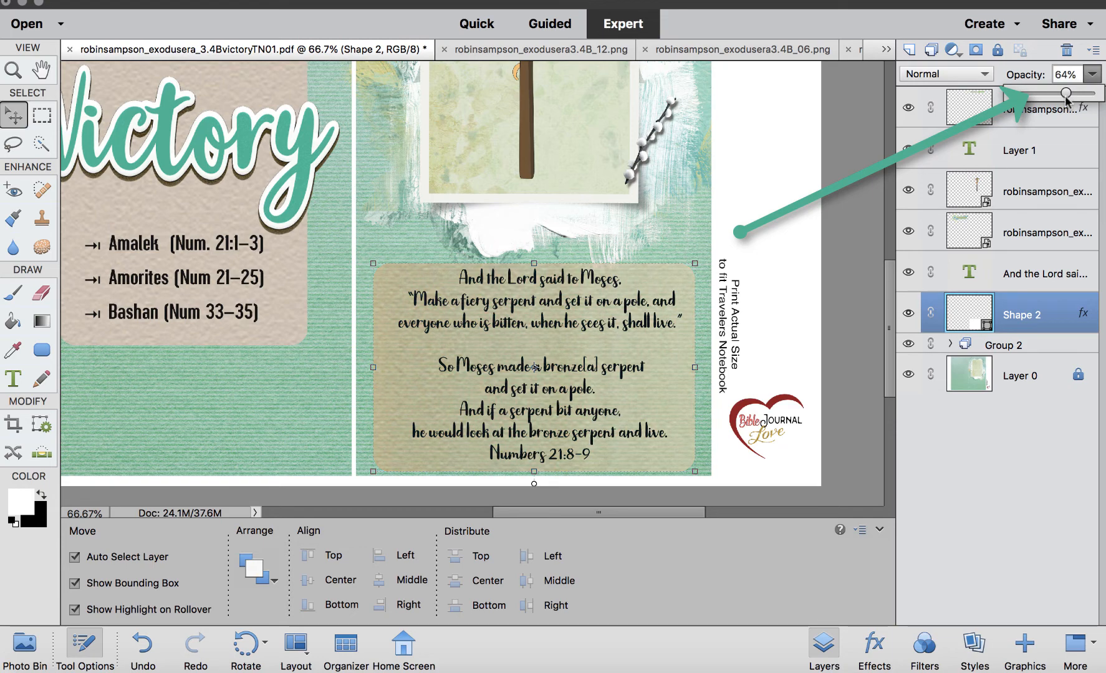
Try a Low drop shadow on the verse text layer, then undo it.
{"action": "left_click", "coordinate": [709, 219]}
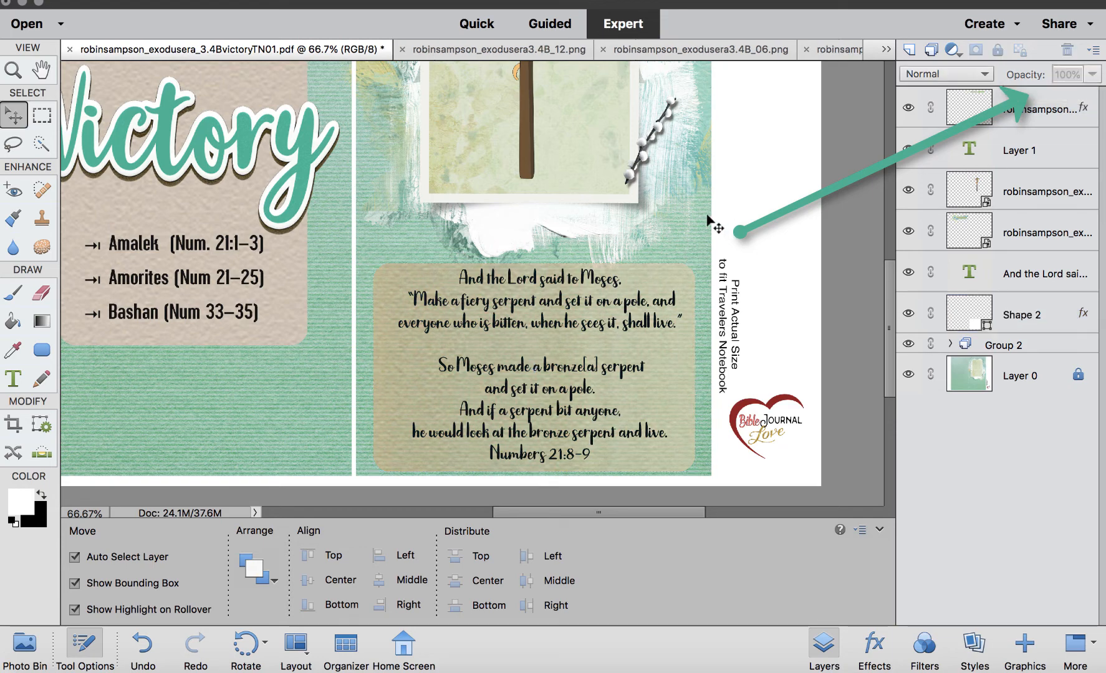
{"action": "left_click", "coordinate": [687, 270]}
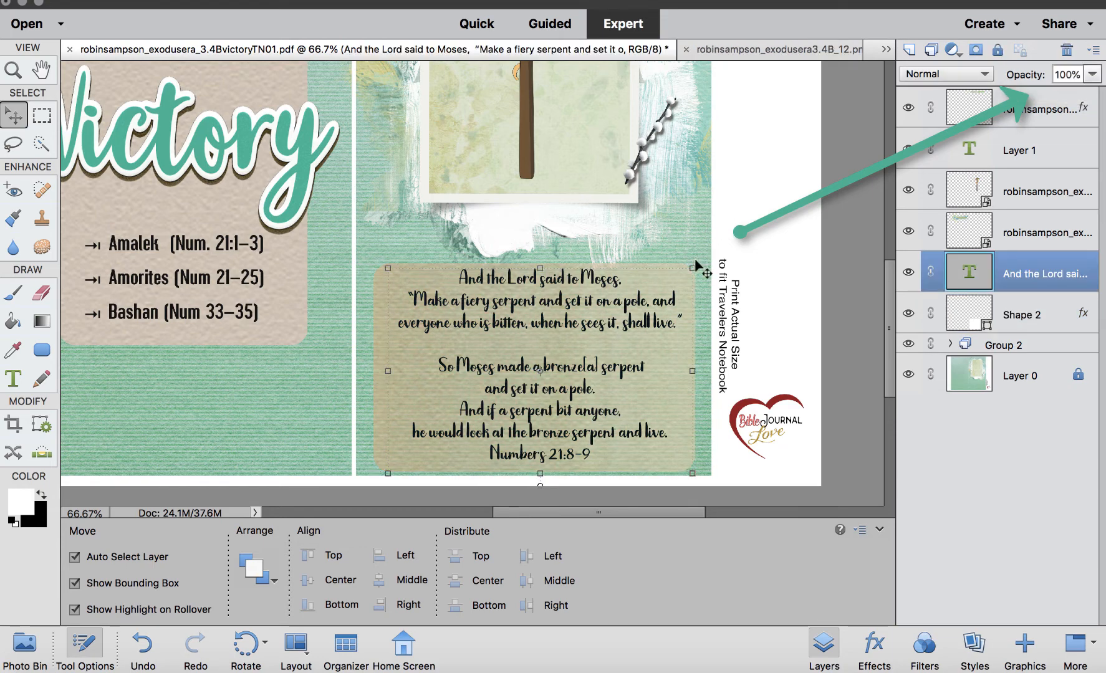
{"action": "left_click", "coordinate": [974, 645]}
{"action": "left_click", "coordinate": [960, 50]}
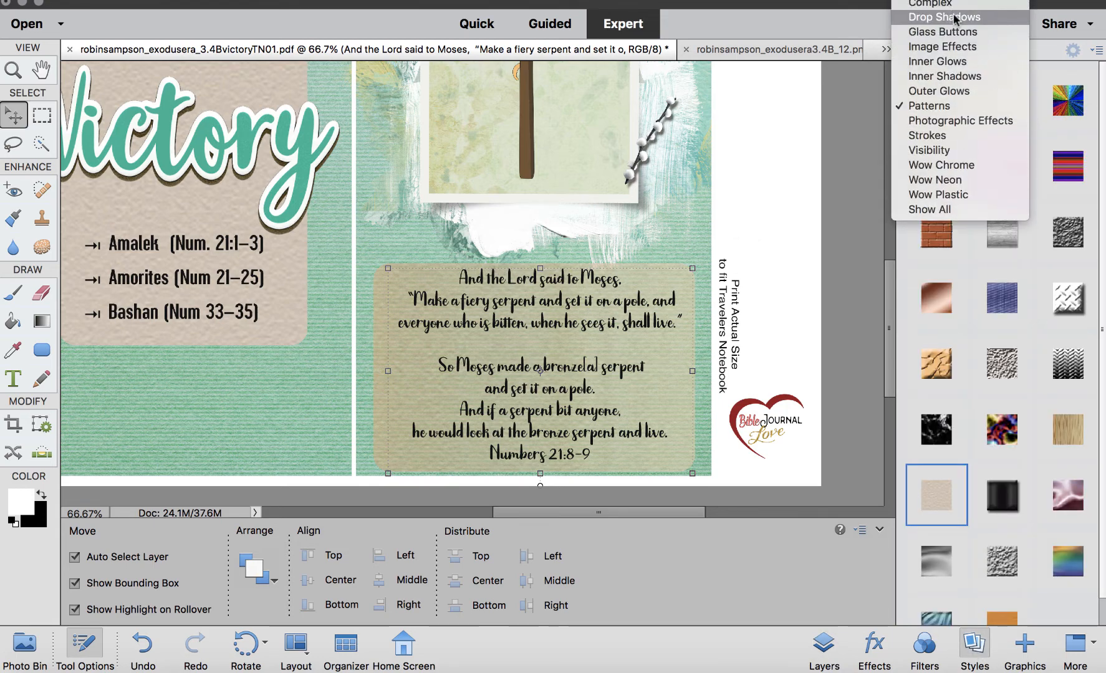
{"action": "left_click", "coordinate": [947, 10]}
{"action": "left_click", "coordinate": [937, 174]}
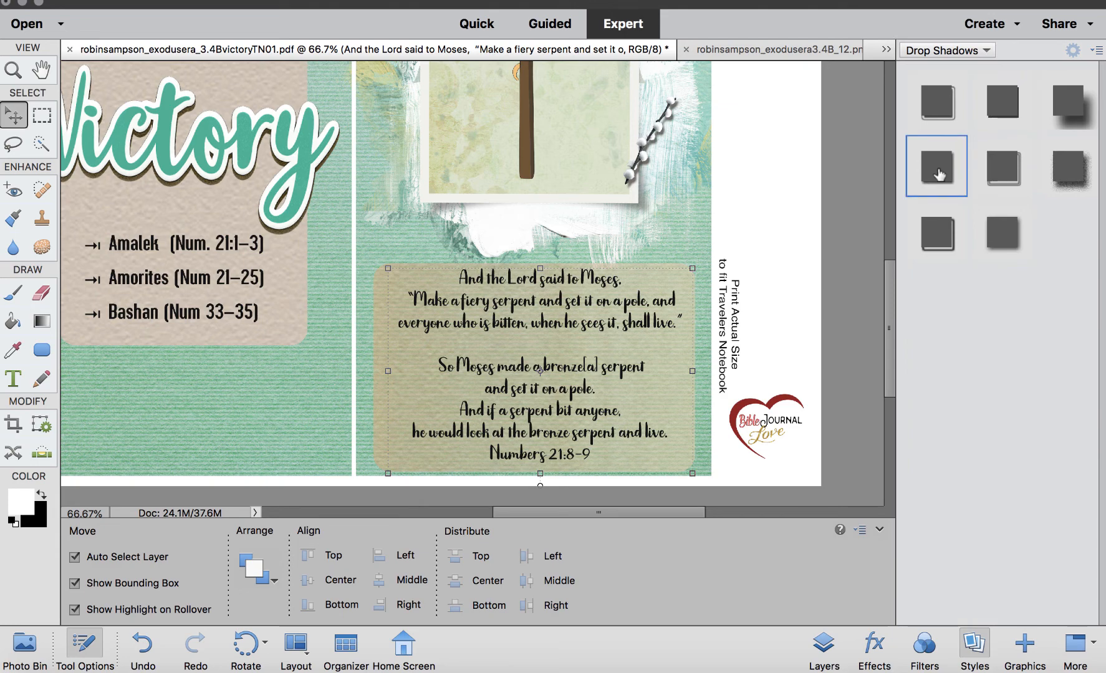
{"action": "scroll", "coordinate": [674, 338], "scroll_direction": "down", "scroll_amount": 3}
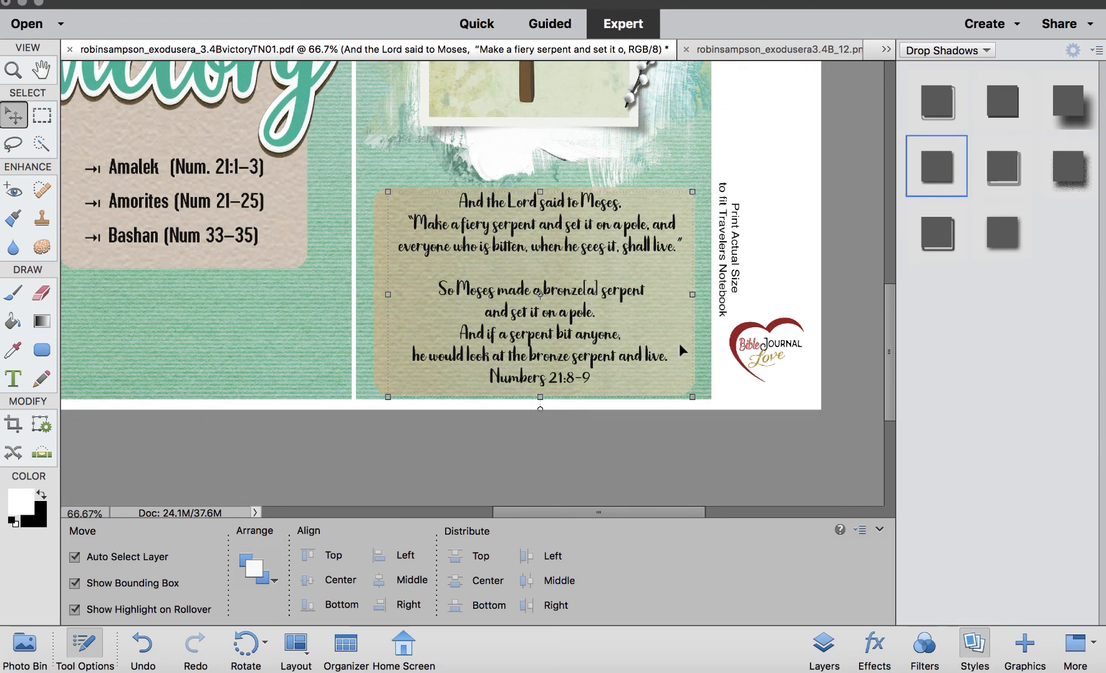
{"action": "left_click", "coordinate": [951, 172]}
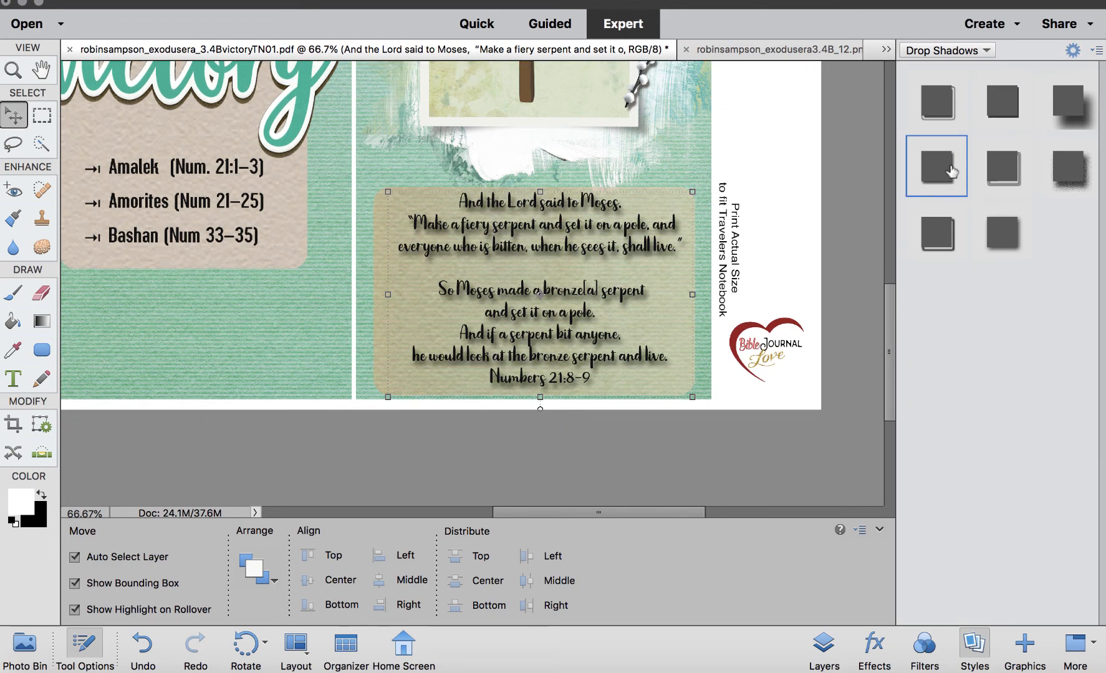
{"action": "key", "text": "super+z"}
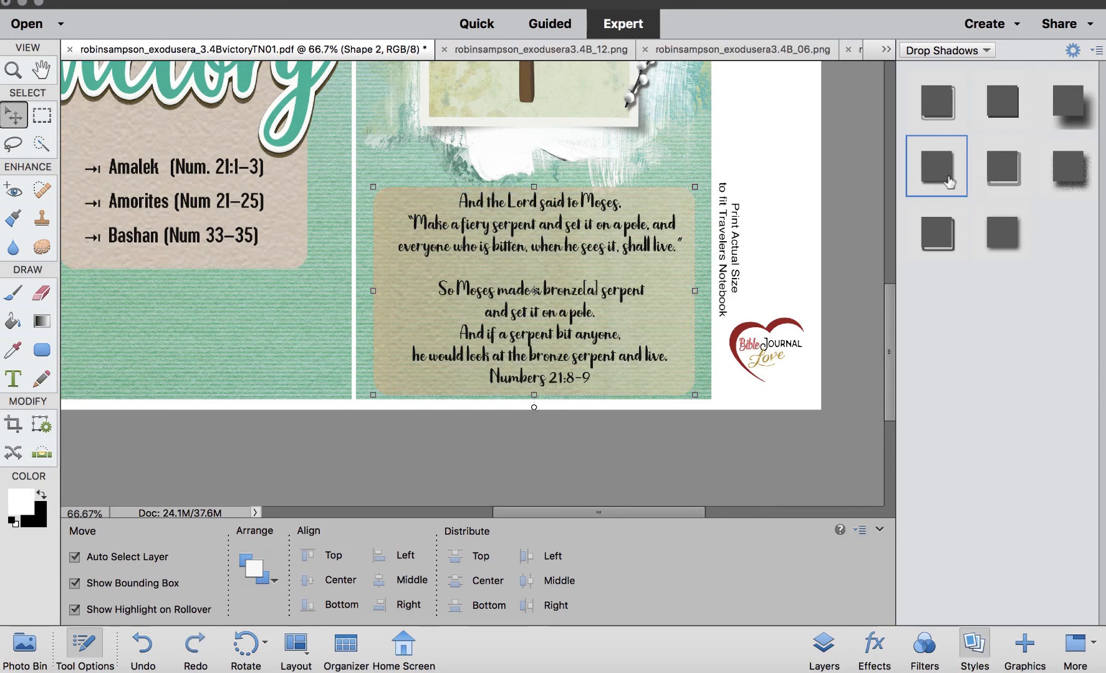
Apply a Low drop shadow to the rounded rectangle behind the verse, undoing the extra shadow on the text.
{"action": "left_click", "coordinate": [944, 180]}
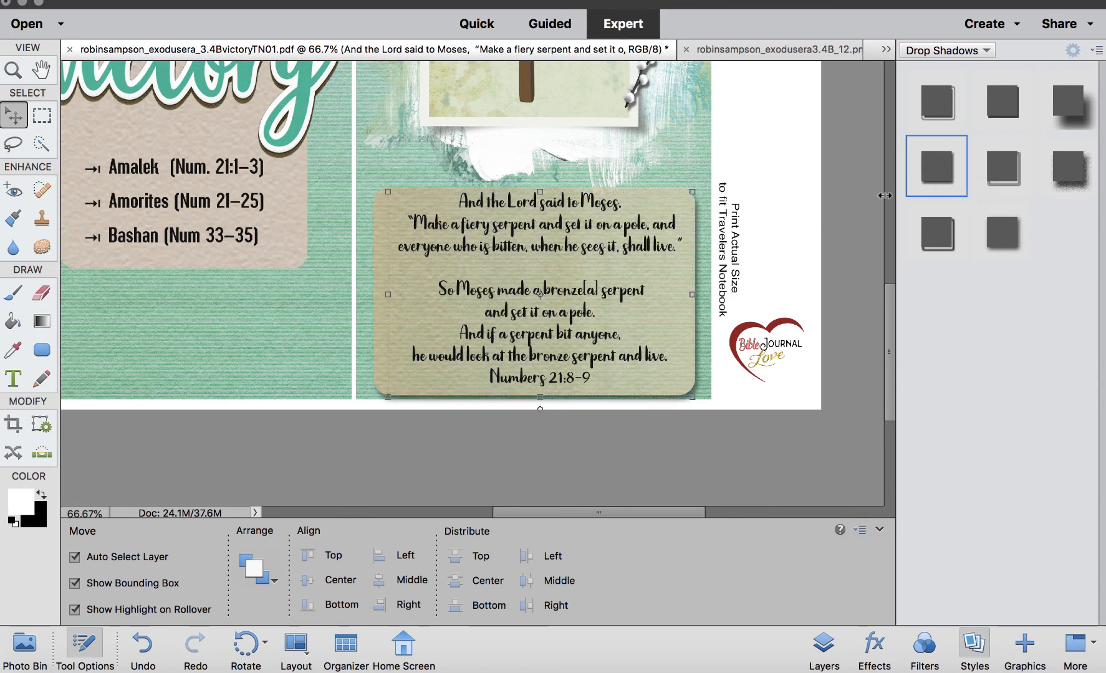
{"action": "left_click", "coordinate": [936, 169]}
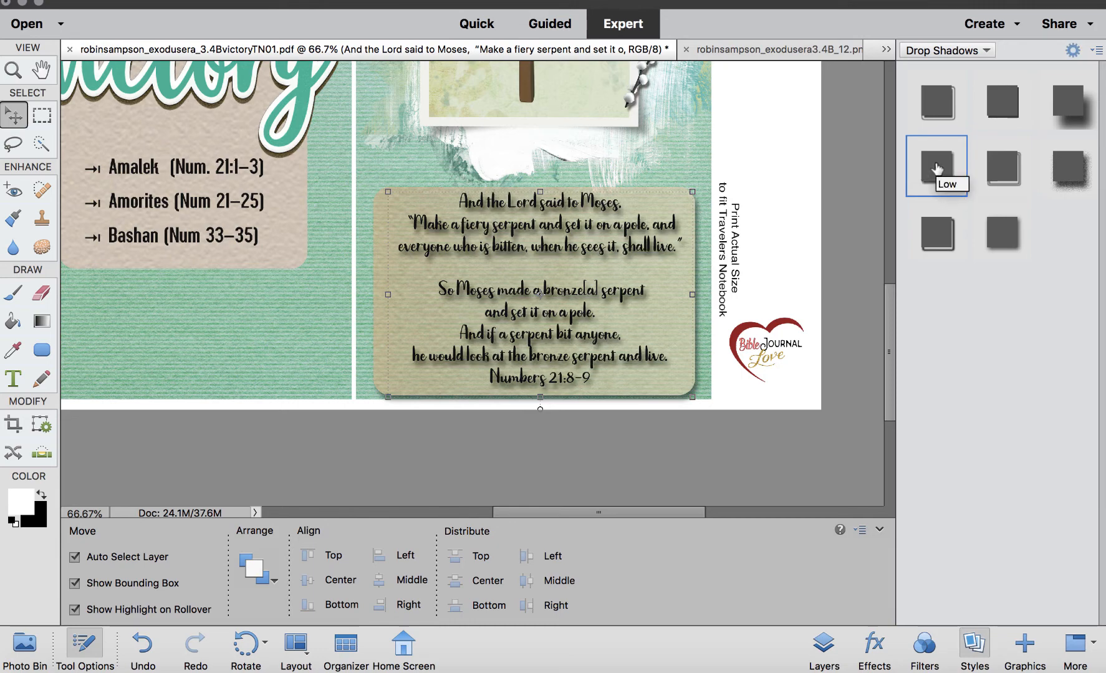
{"action": "key", "text": "super+z"}
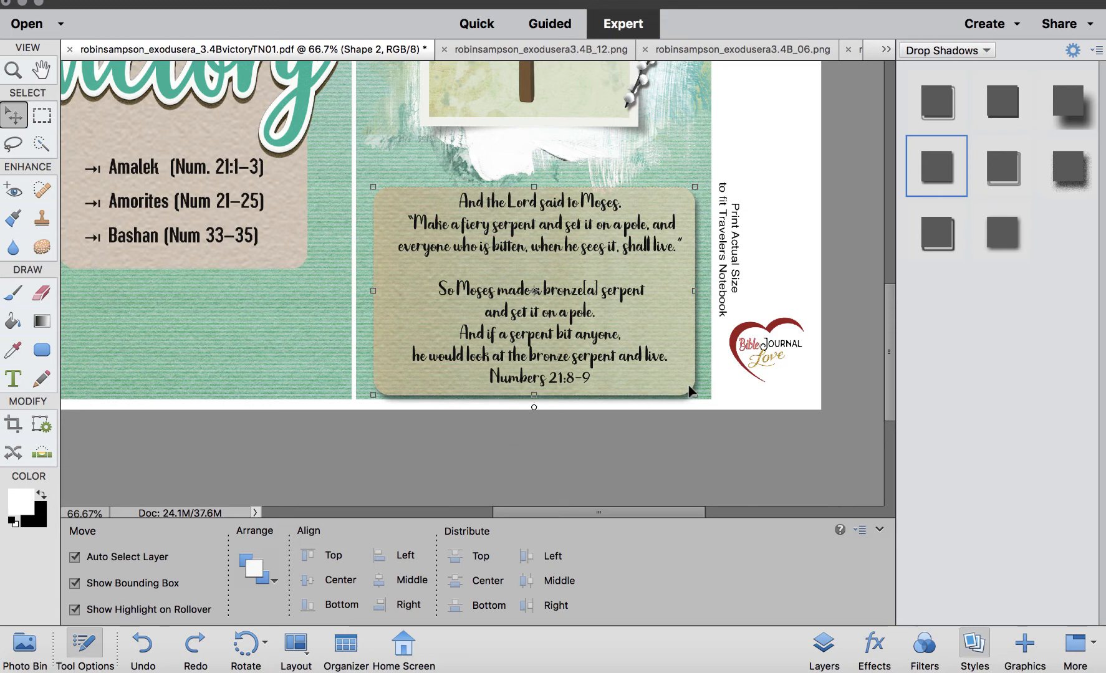
Resize and reposition the rounded rectangle so it frames the verse text evenly.
{"action": "left_click_drag", "start_coordinate": [688, 390], "coordinate": [690, 382]}
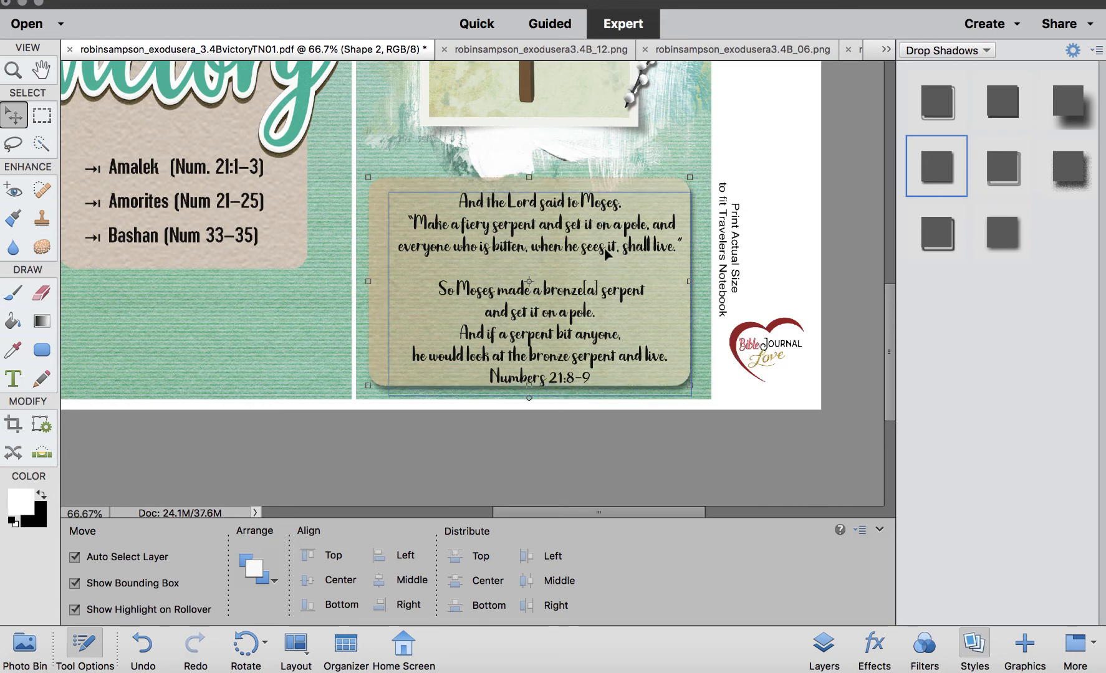
{"action": "left_click_drag", "start_coordinate": [595, 233], "coordinate": [616, 187]}
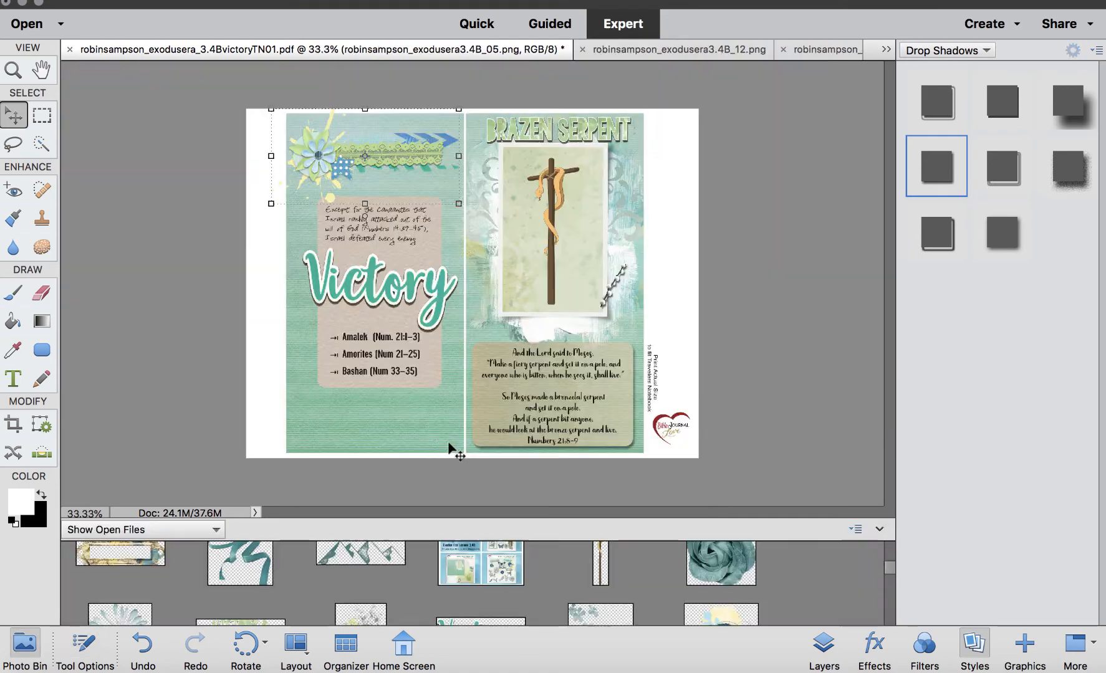
{"action": "left_click", "coordinate": [430, 425]}
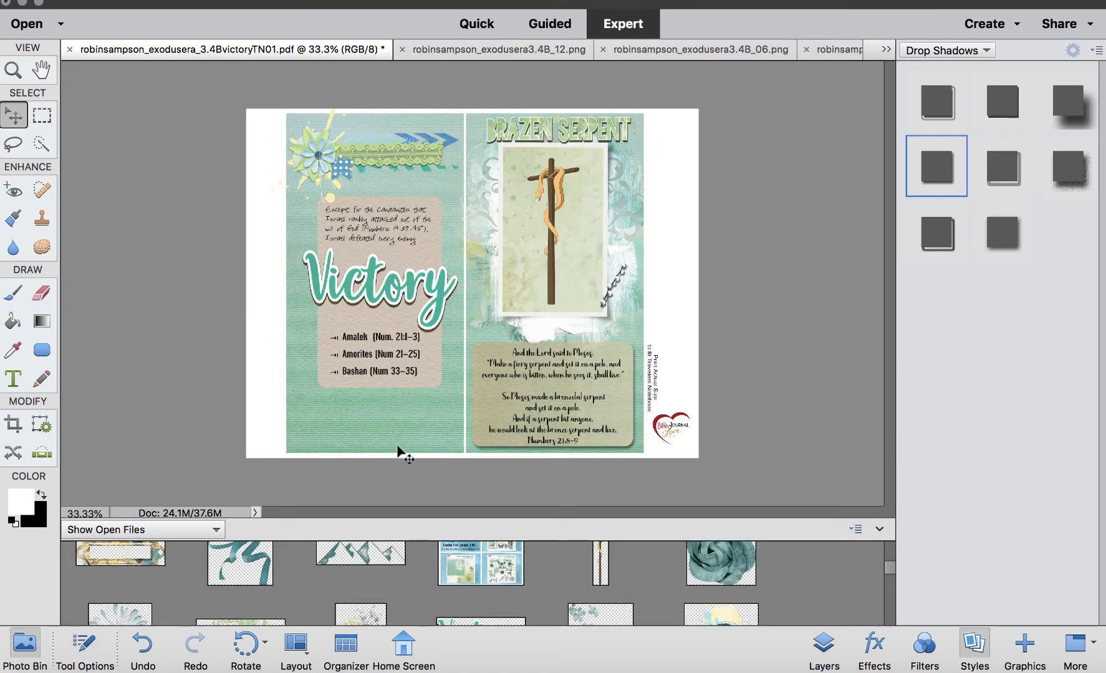
Add the mountains element from the photo bin along the bottom of the Victory page, narrowing it to fit the page.
{"action": "scroll", "coordinate": [412, 598], "scroll_direction": "up", "scroll_amount": 2}
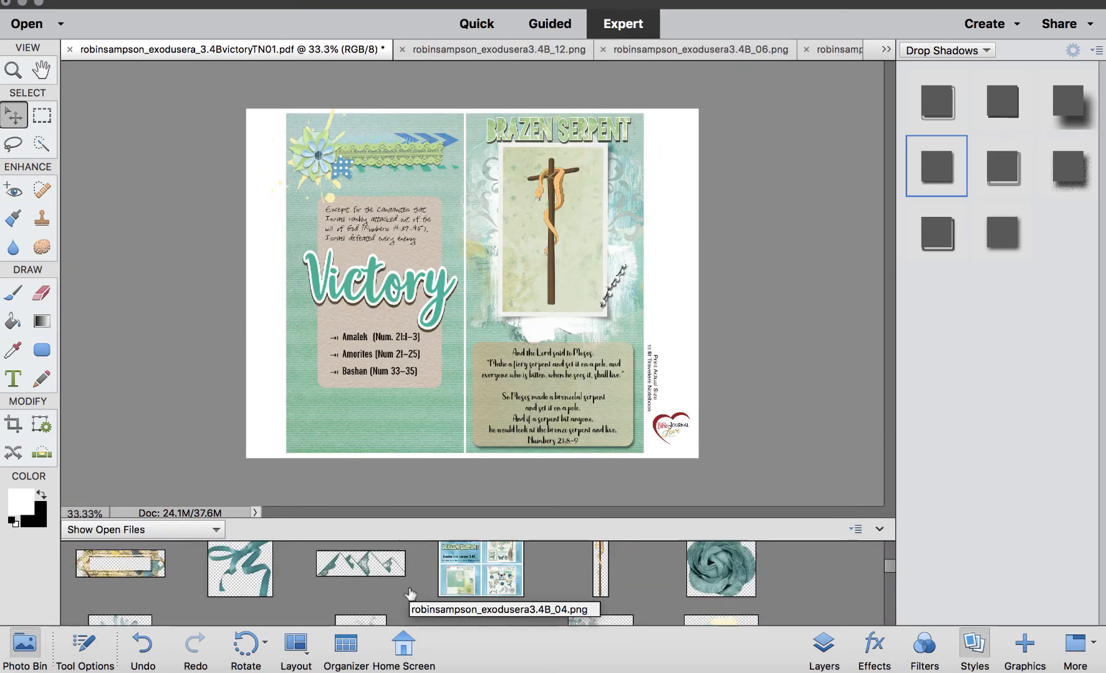
{"action": "left_click_drag", "start_coordinate": [384, 606], "coordinate": [390, 420]}
{"action": "left_click_drag", "start_coordinate": [478, 274], "coordinate": [389, 410]}
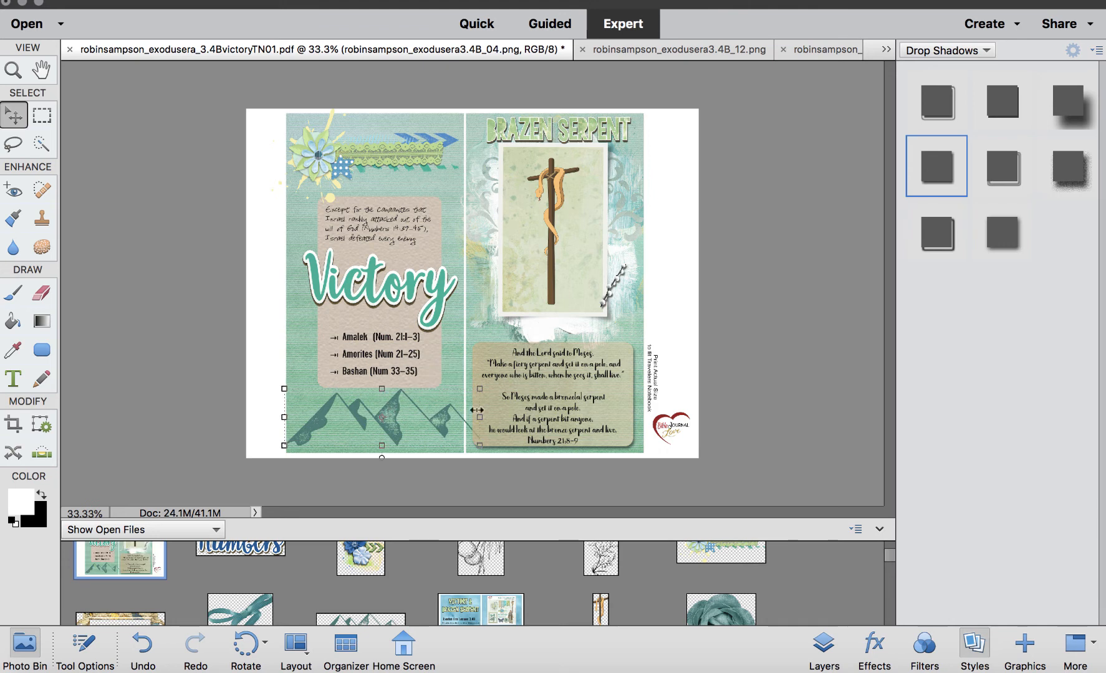
{"action": "left_click_drag", "start_coordinate": [479, 417], "coordinate": [443, 429]}
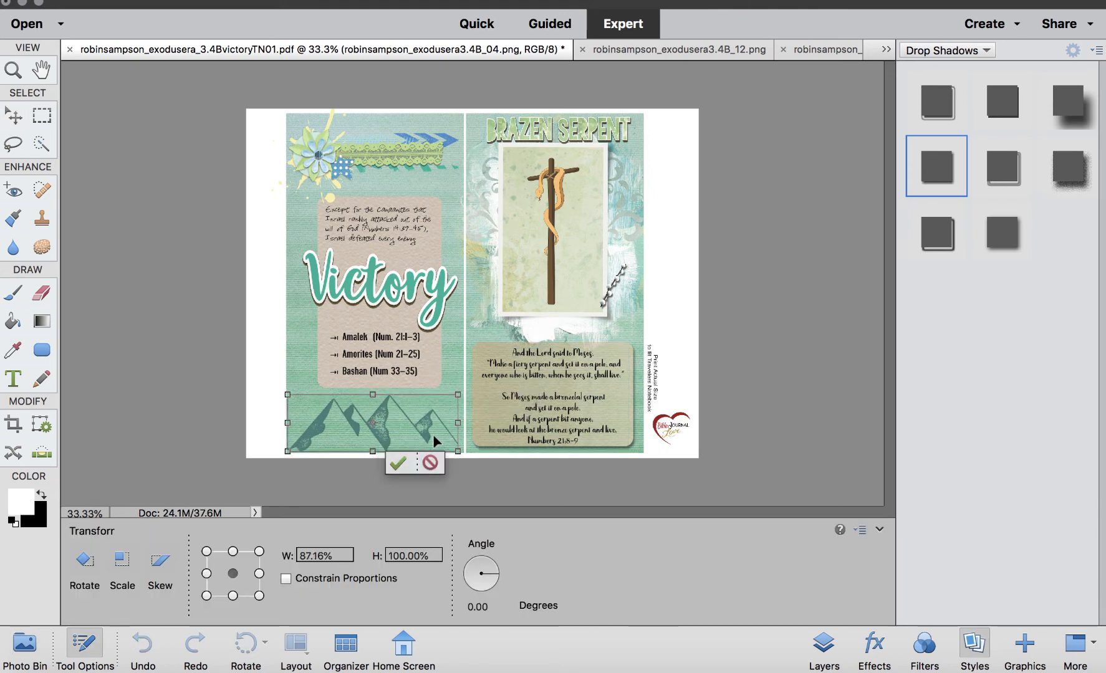
{"action": "left_click", "coordinate": [398, 463]}
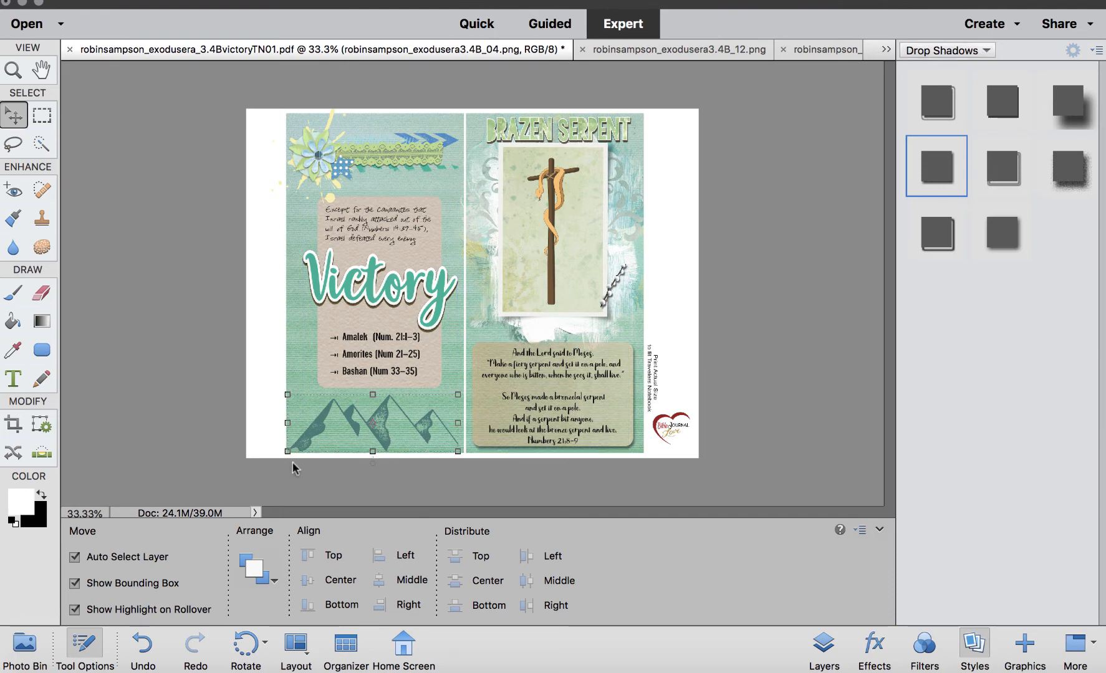
Add the butterfly element from the photo bin near the arrows at the top of the Victory page and scale it down.
{"action": "left_click", "coordinate": [24, 648]}
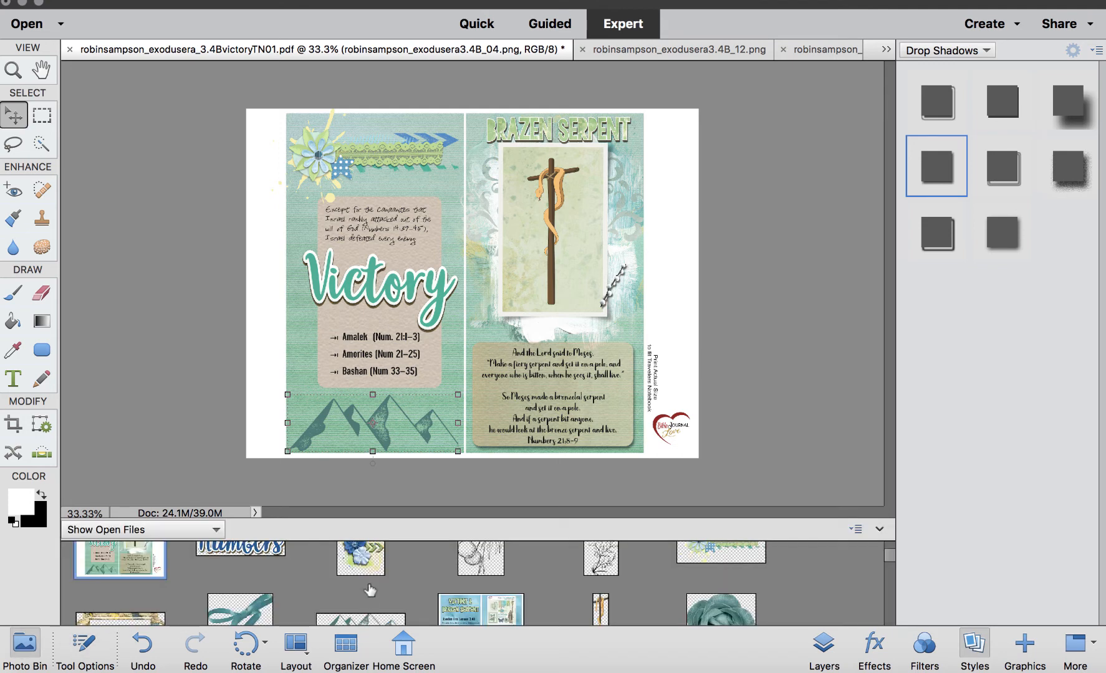
{"action": "scroll", "coordinate": [370, 590], "scroll_direction": "up", "scroll_amount": 2}
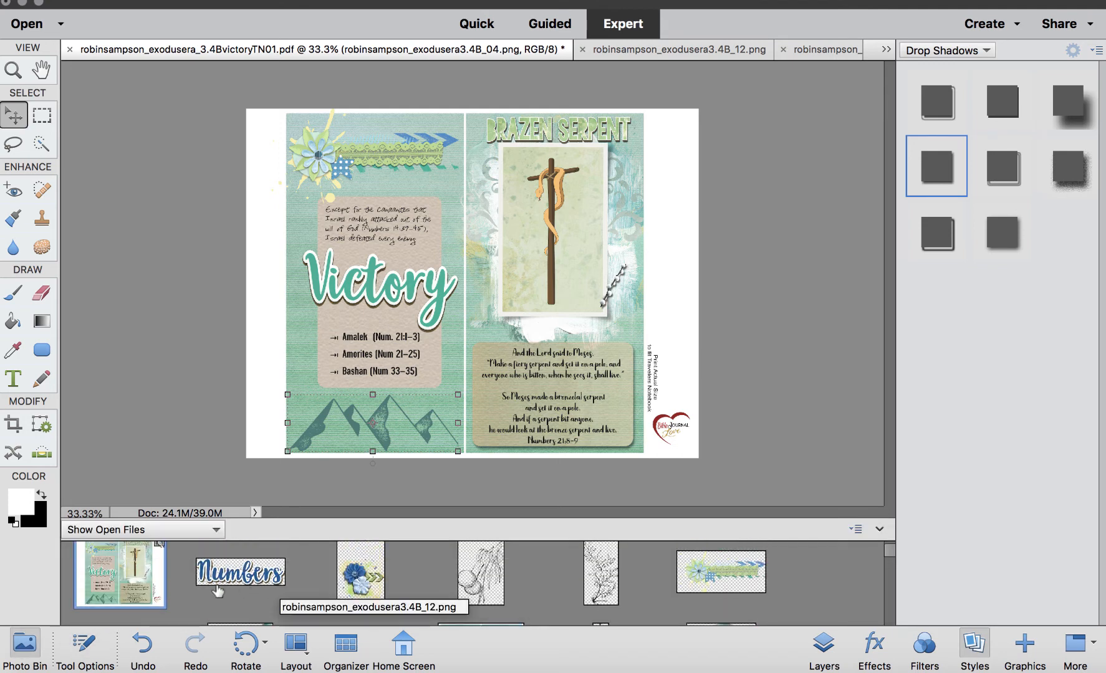
{"action": "scroll", "coordinate": [402, 590], "scroll_direction": "down", "scroll_amount": 5}
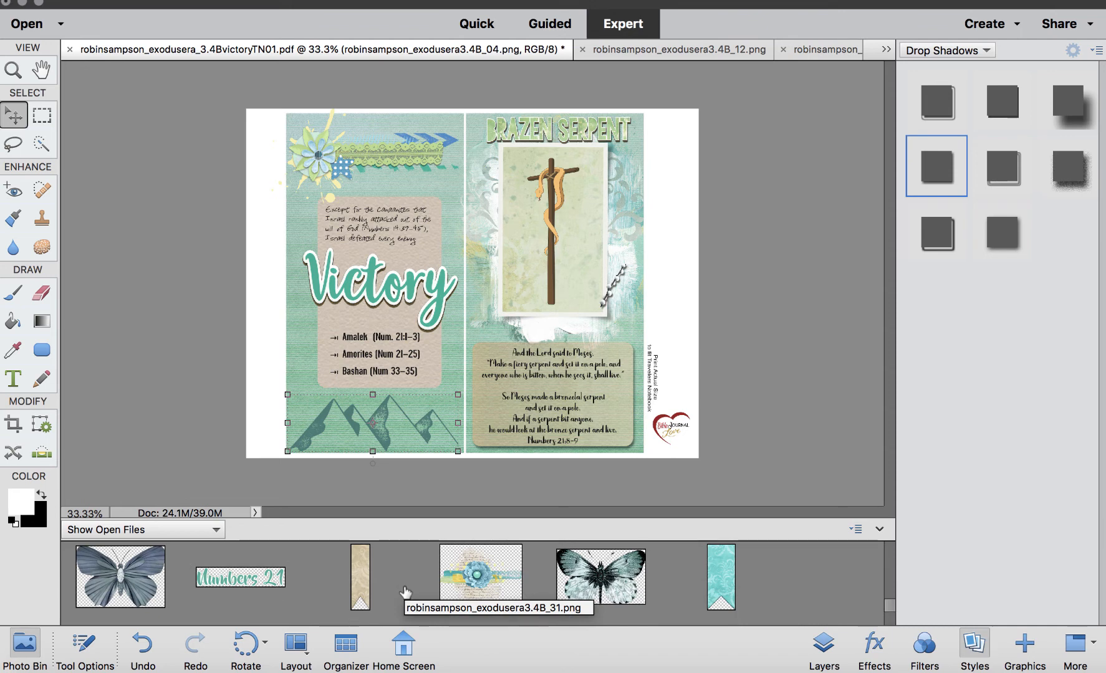
{"action": "left_click_drag", "start_coordinate": [600, 577], "coordinate": [403, 156]}
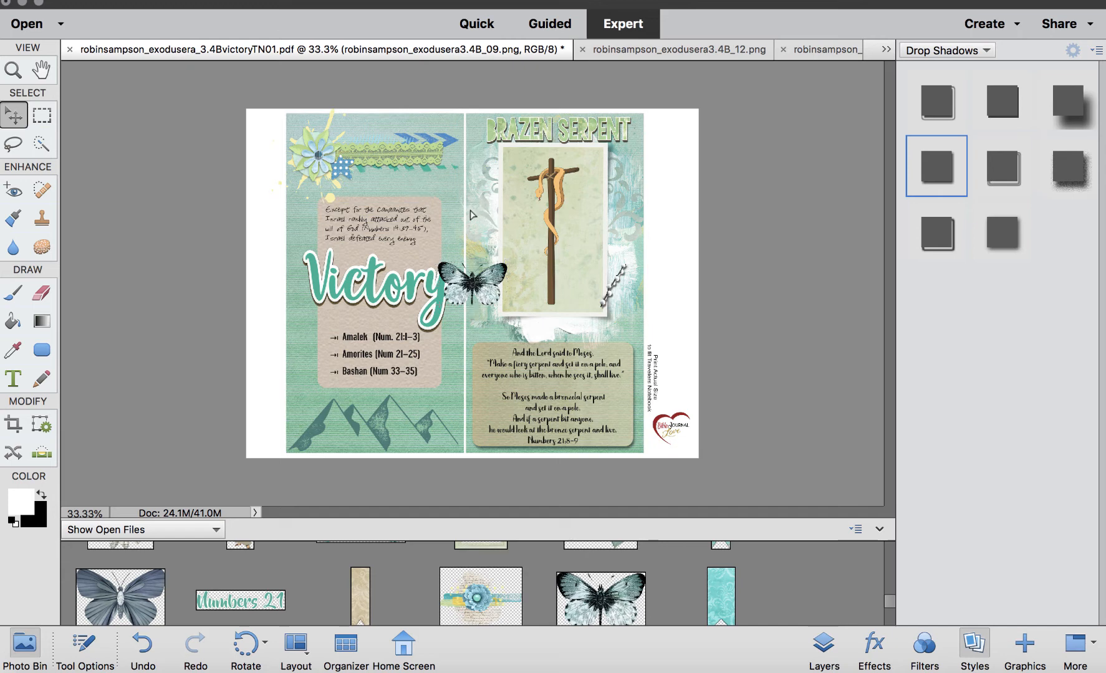
{"action": "left_click_drag", "start_coordinate": [490, 285], "coordinate": [451, 148]}
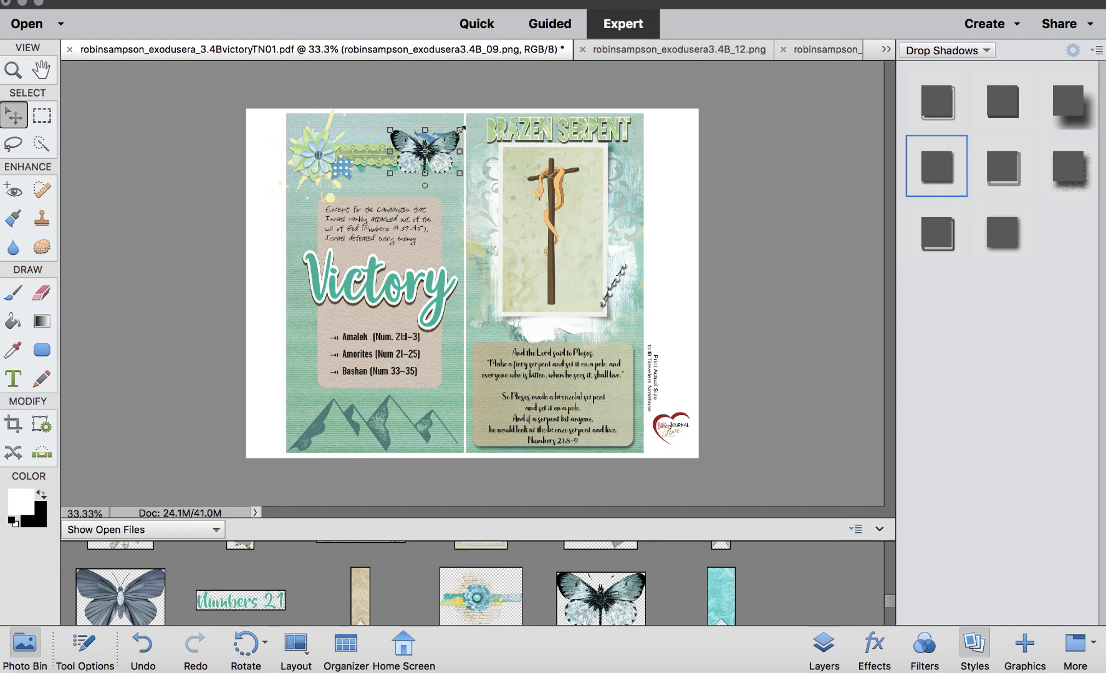
{"action": "left_click_drag", "start_coordinate": [461, 129], "coordinate": [460, 163]}
{"action": "left_click", "coordinate": [379, 186]}
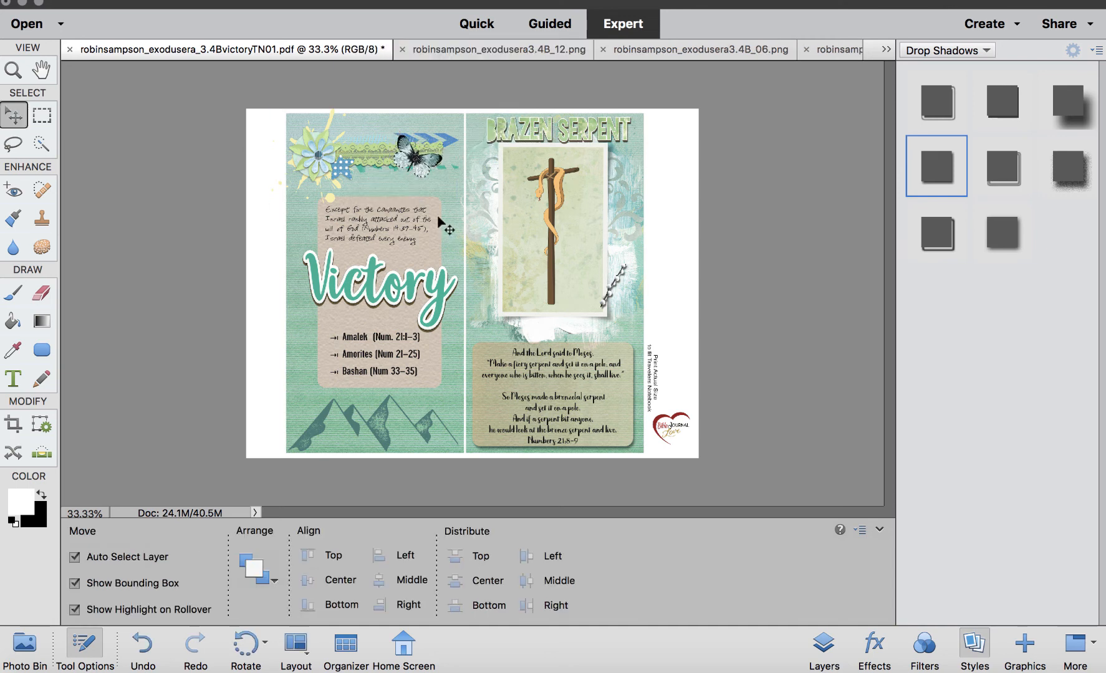
Apply a Soft Edge drop shadow to the butterfly.
{"action": "left_click", "coordinate": [423, 162]}
{"action": "left_click", "coordinate": [1069, 173]}
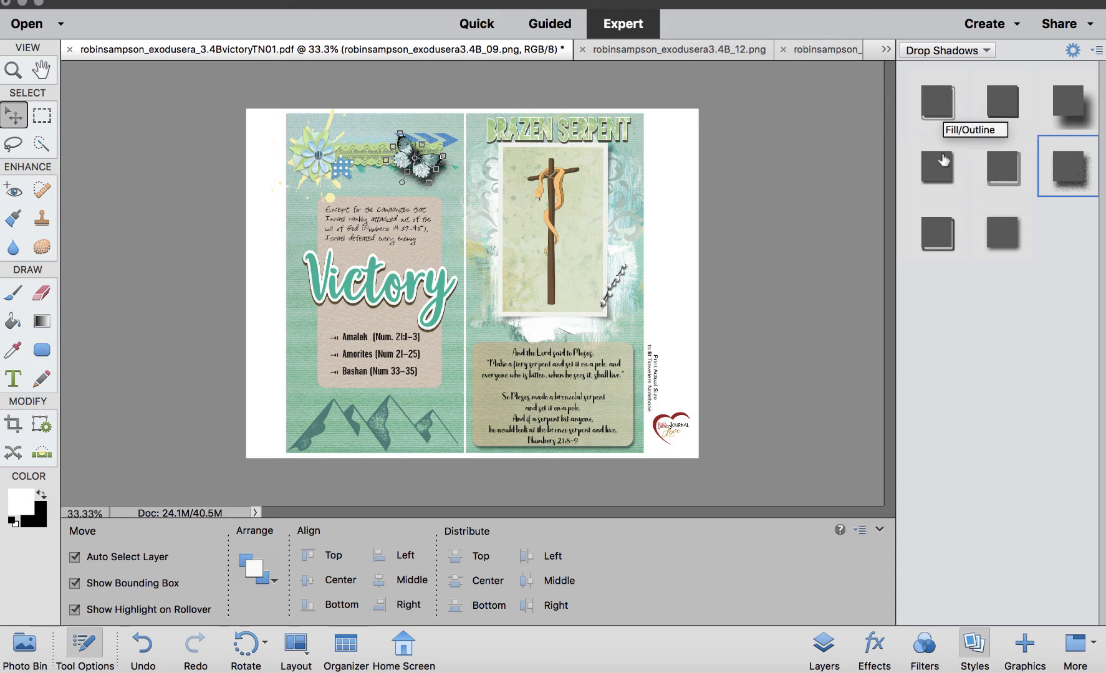
{"action": "left_click", "coordinate": [1002, 234]}
{"action": "left_click", "coordinate": [765, 230]}
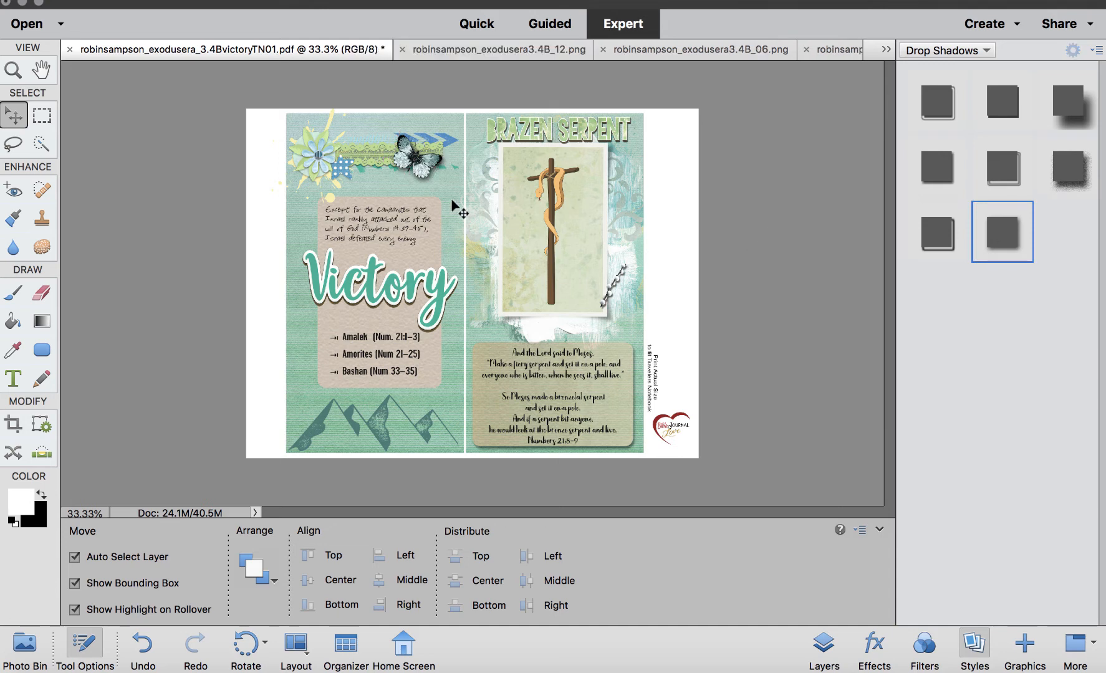
{"action": "left_click", "coordinate": [933, 172]}
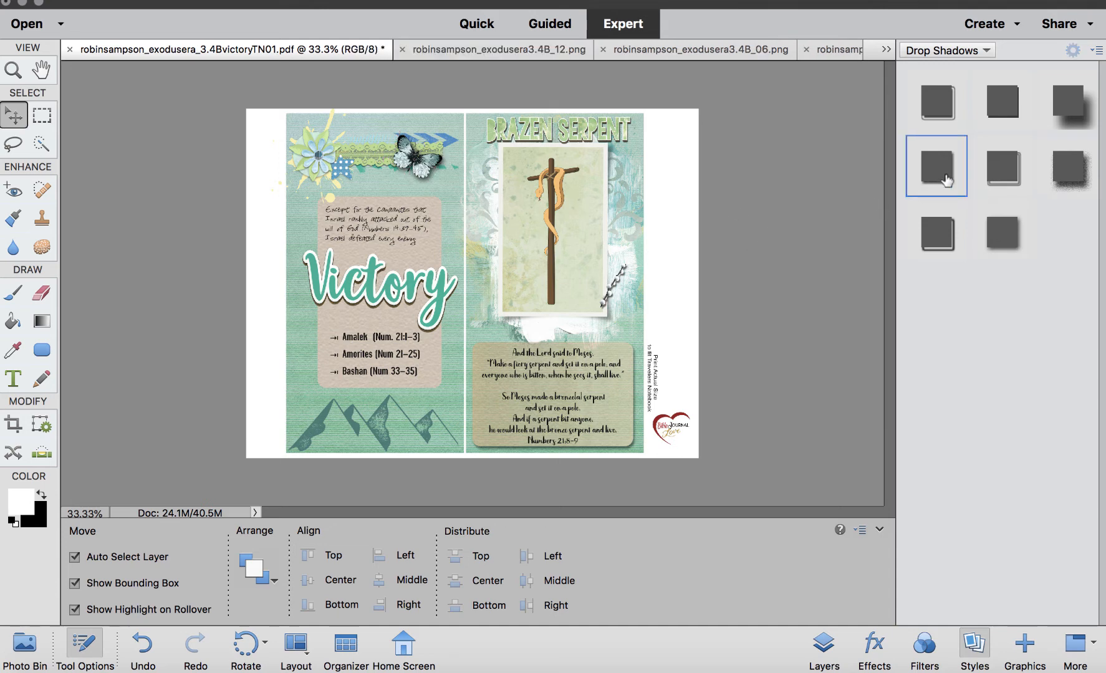
Edit the butterfly's drop shadow style, setting size to 100 px and distance to 37 px.
{"action": "left_click", "coordinate": [826, 648]}
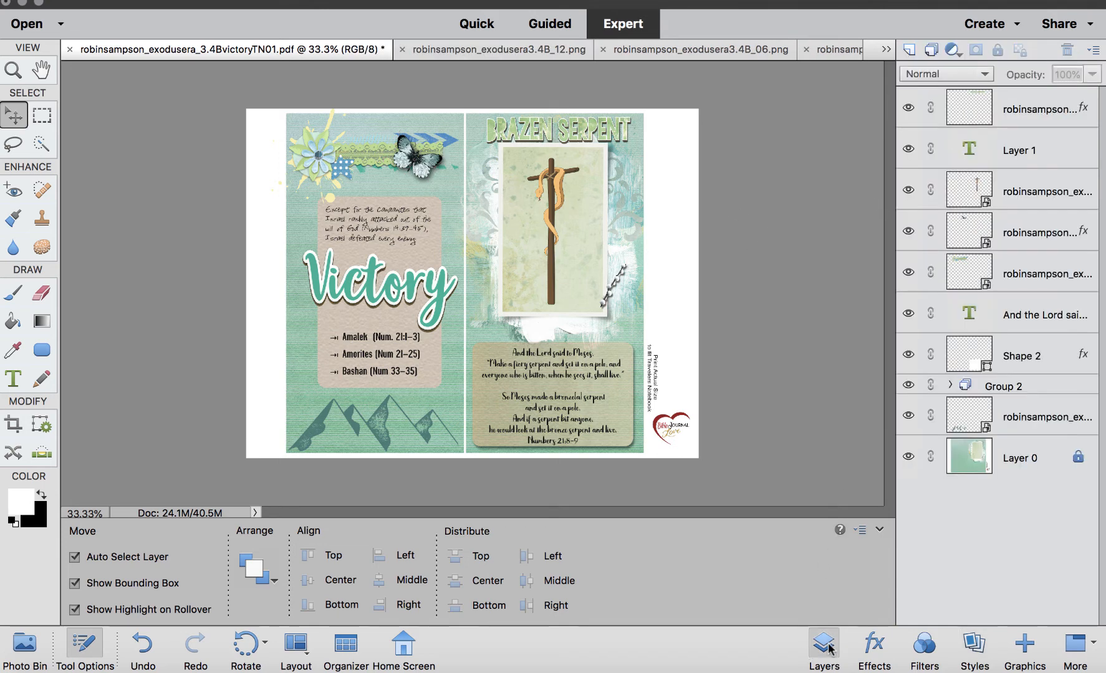
{"action": "left_click", "coordinate": [432, 166]}
{"action": "double_click", "coordinate": [1084, 232]}
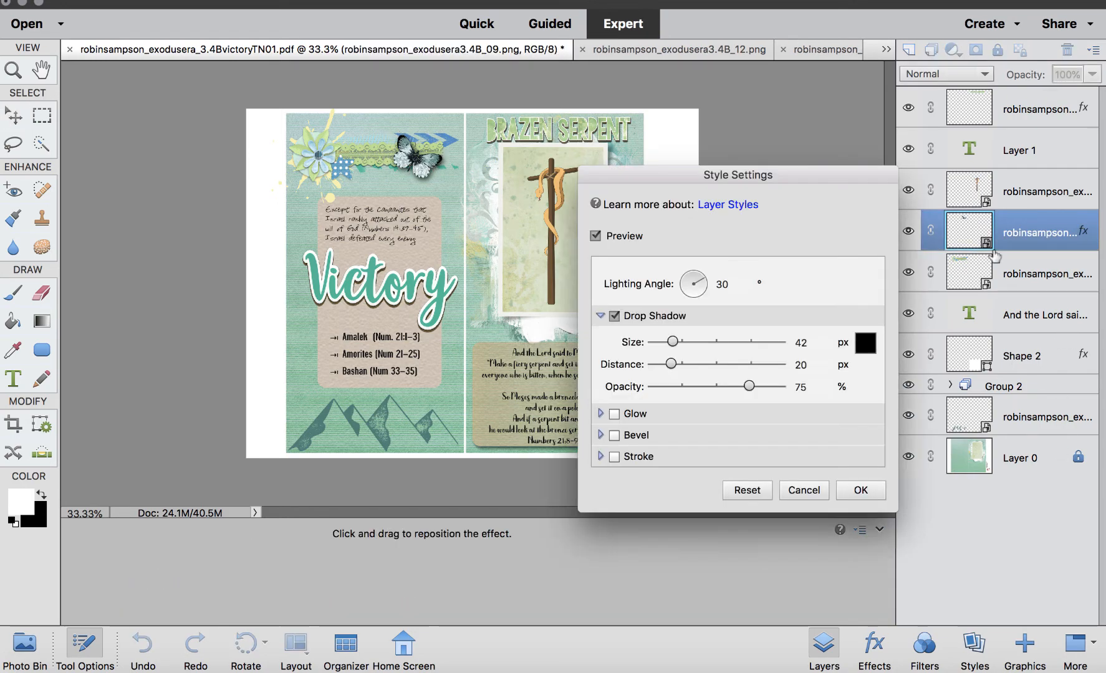
{"action": "left_click_drag", "start_coordinate": [671, 364], "coordinate": [689, 342]}
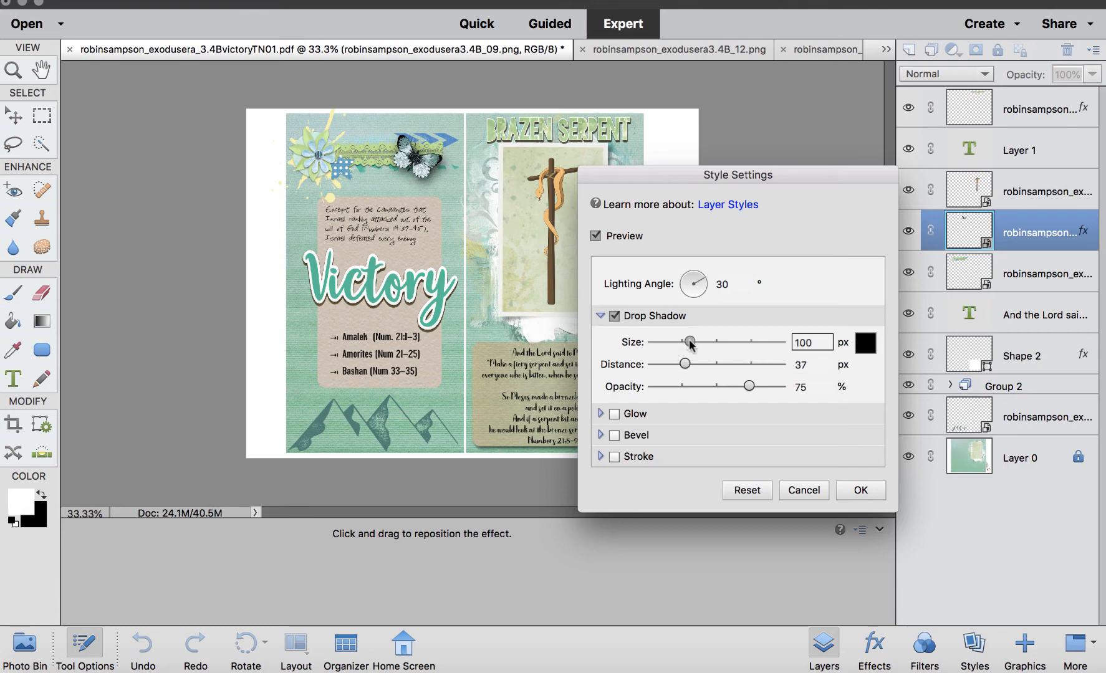
{"action": "left_click", "coordinate": [859, 490]}
{"action": "left_click", "coordinate": [794, 356]}
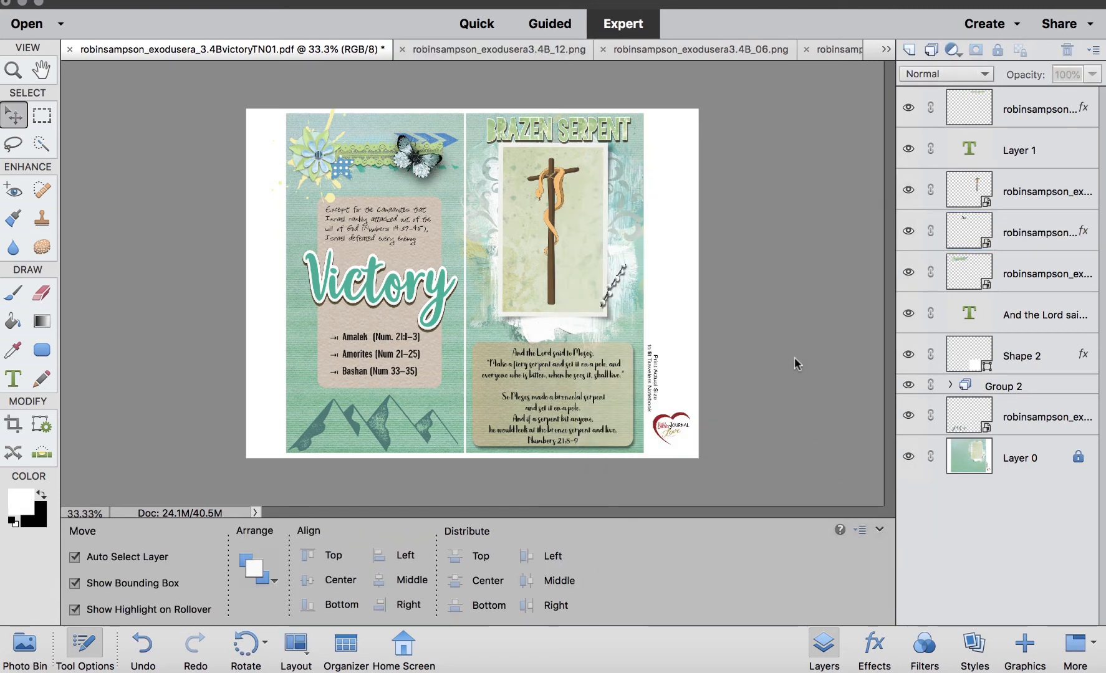
Nudge the butterfly slightly lower on the Victory page.
{"action": "key", "text": "super+equal"}
{"action": "scroll", "coordinate": [468, 329], "scroll_direction": "up", "scroll_amount": 5}
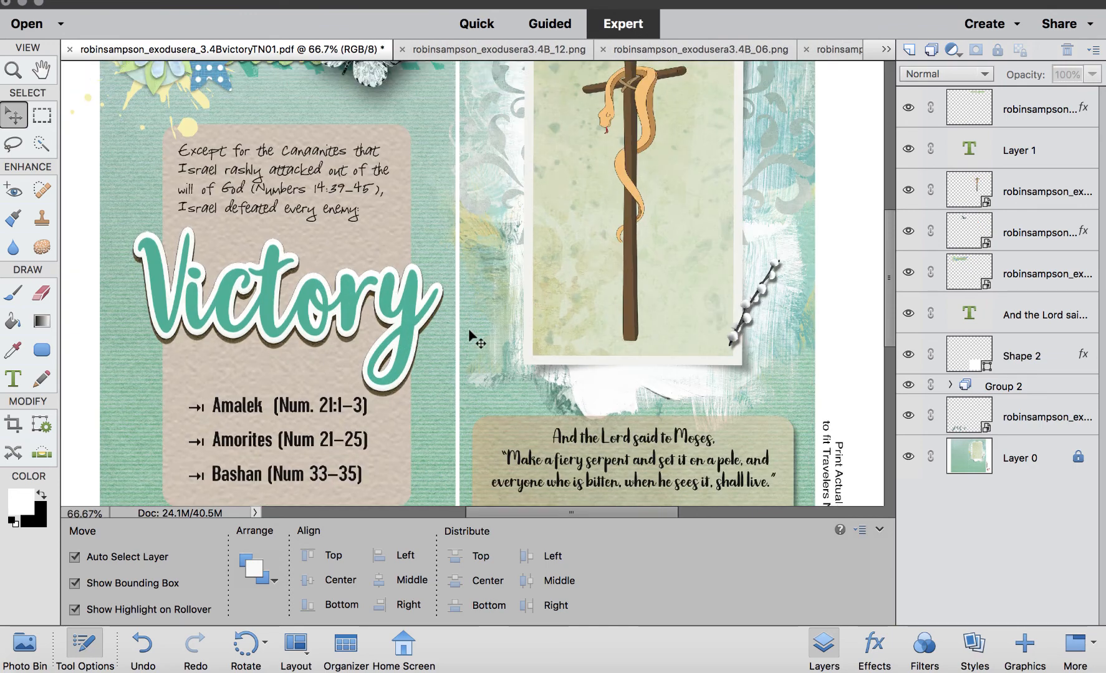
{"action": "left_click_drag", "start_coordinate": [389, 206], "coordinate": [386, 228]}
{"action": "key", "text": "super+minus"}
{"action": "key", "text": "super+minus"}
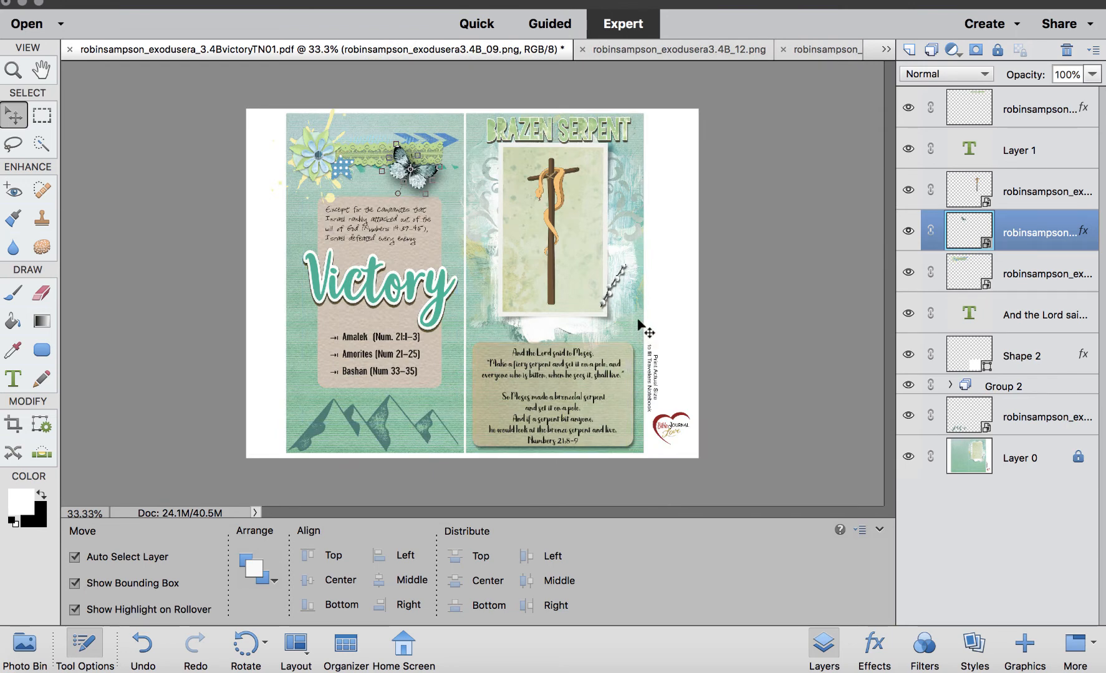
Open Save As and name the file bjd Numbers Lesson Snake.
{"action": "left_click", "coordinate": [691, 229]}
{"action": "key", "text": "c"}
{"action": "left_click", "coordinate": [284, 0]}
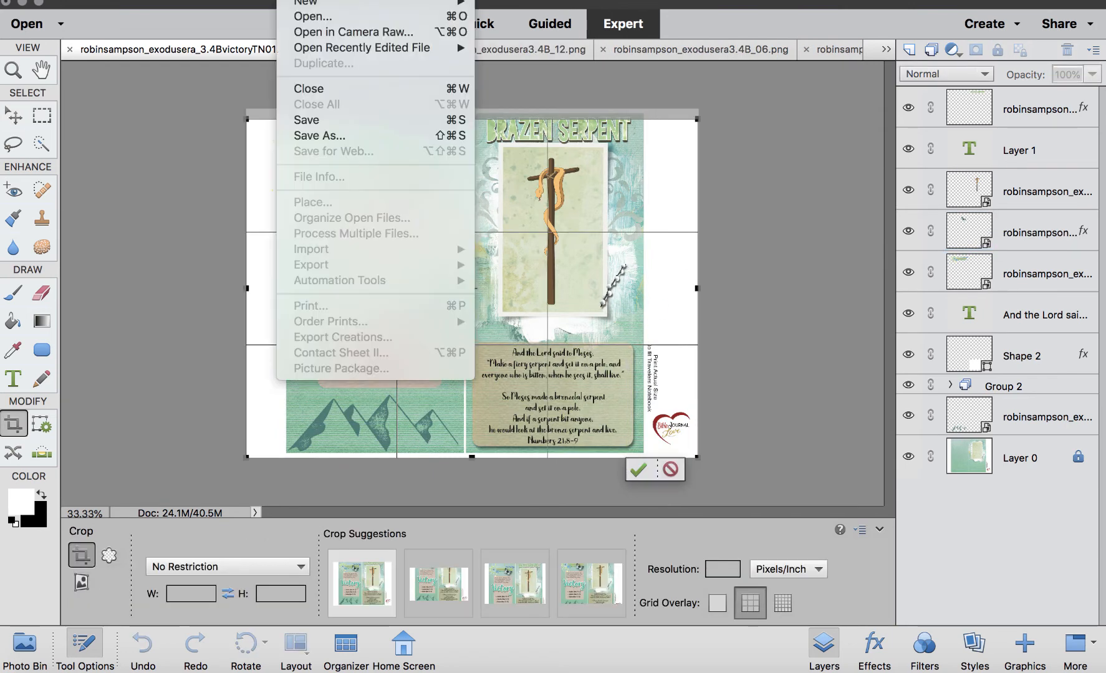
{"action": "left_click", "coordinate": [322, 141]}
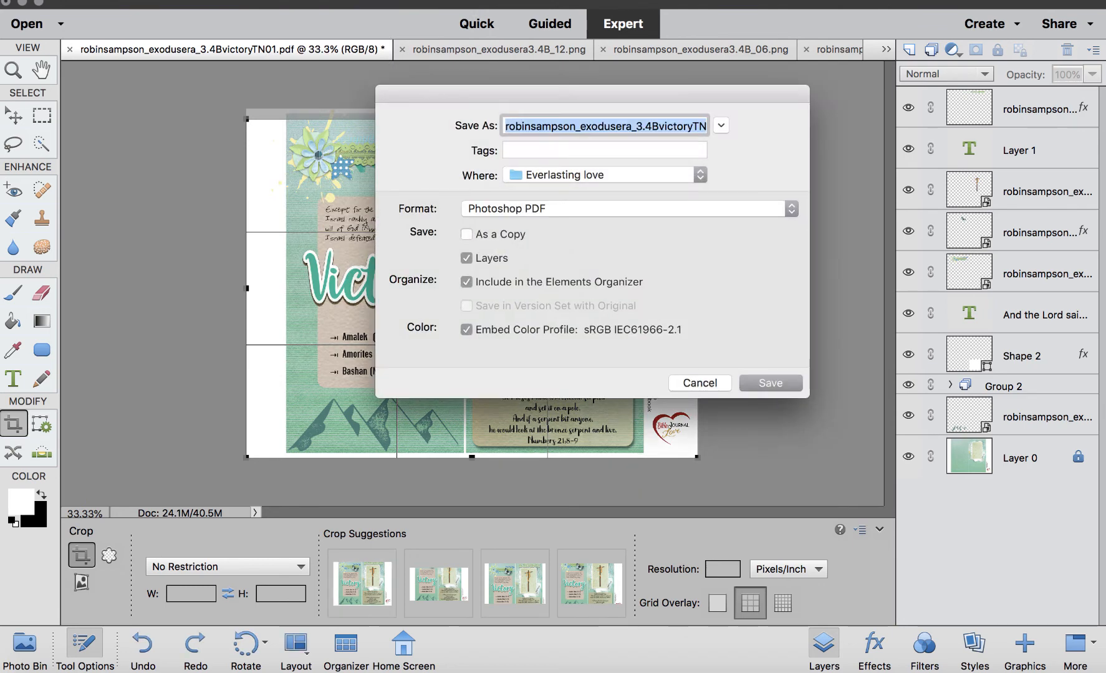
{"action": "type", "text": "bjd"}
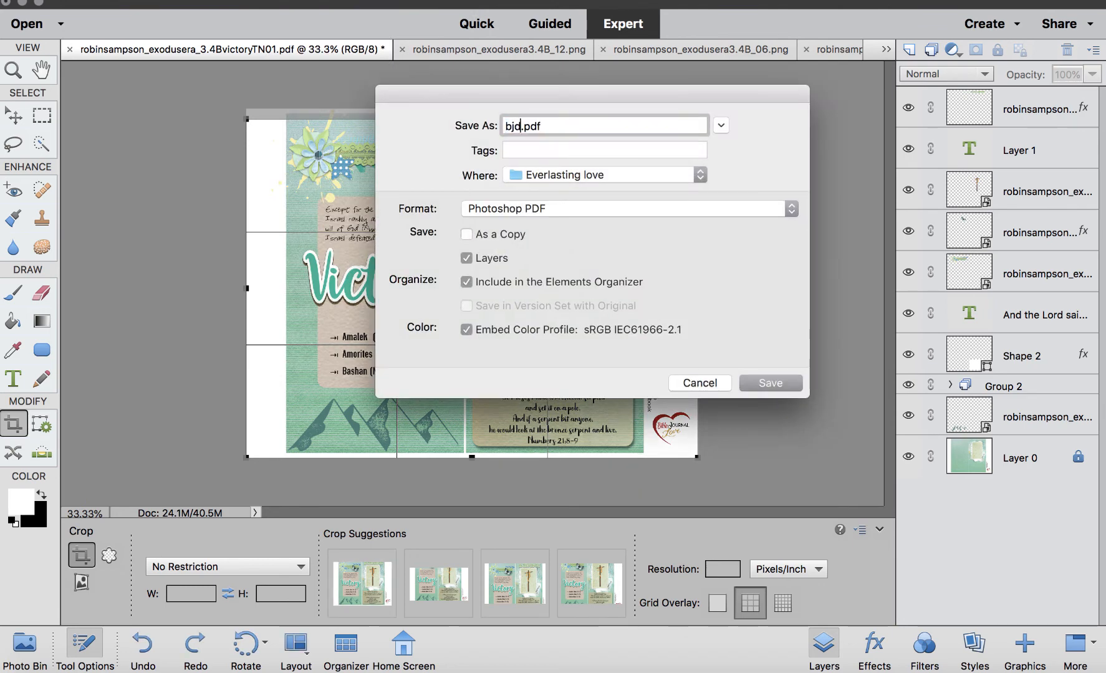
{"action": "type", "text": " Numbers"}
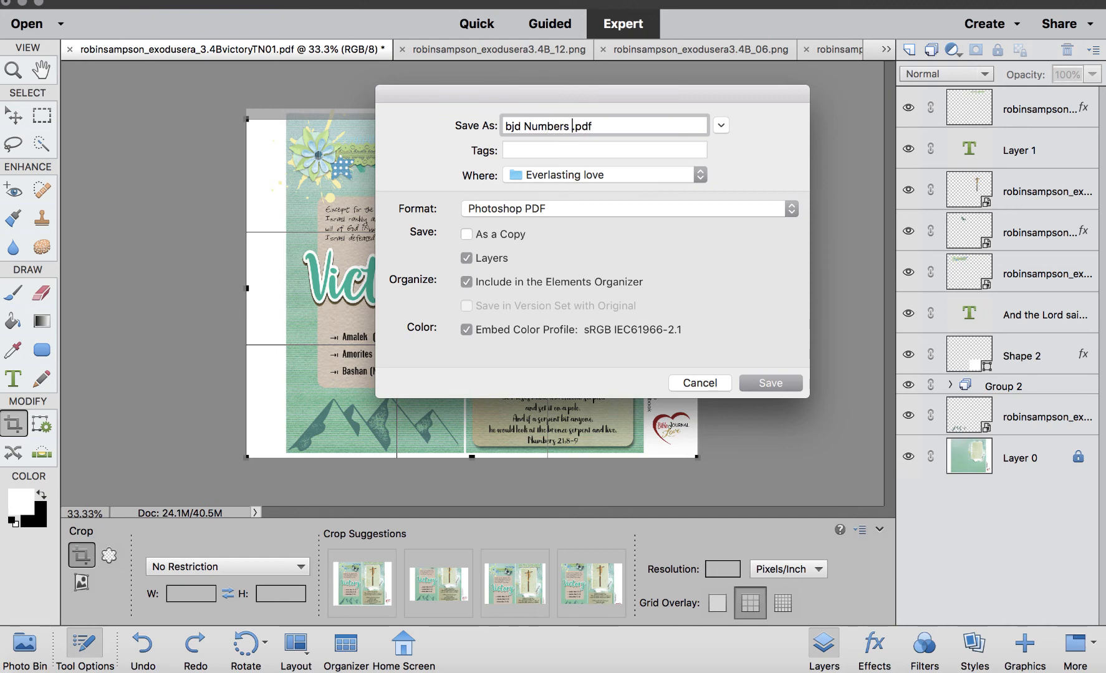
{"action": "type", "text": " Lesson Snake"}
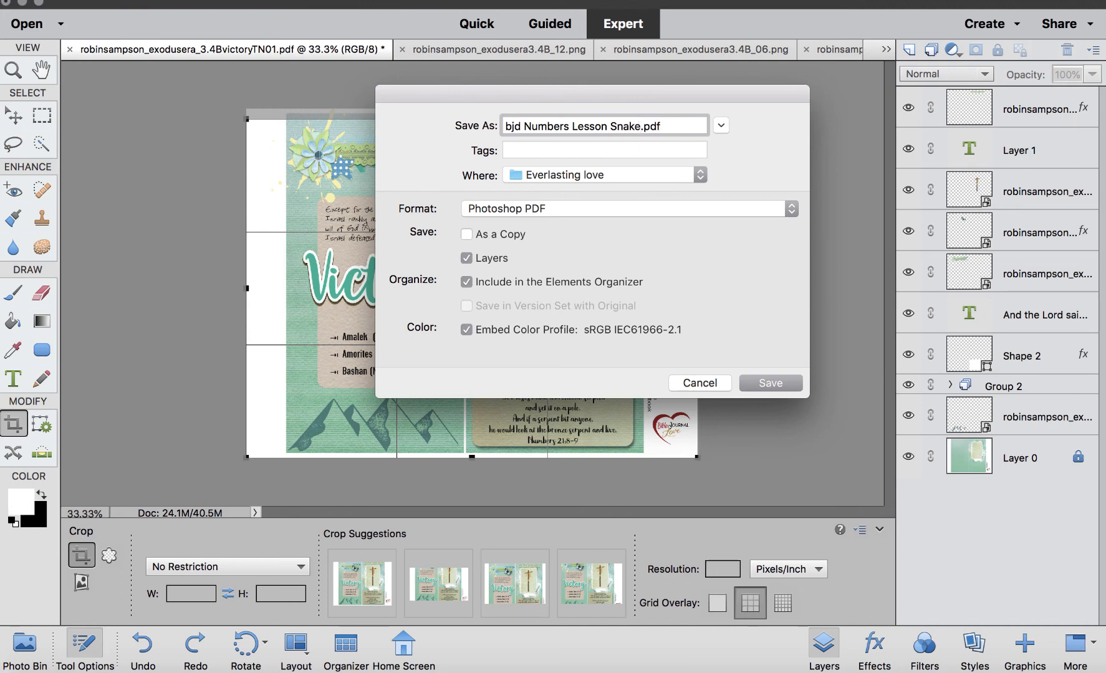
Save it as a TIFF with layers in the 3.4B Victory folder, accepting the default TIFF options.
{"action": "left_click", "coordinate": [787, 212]}
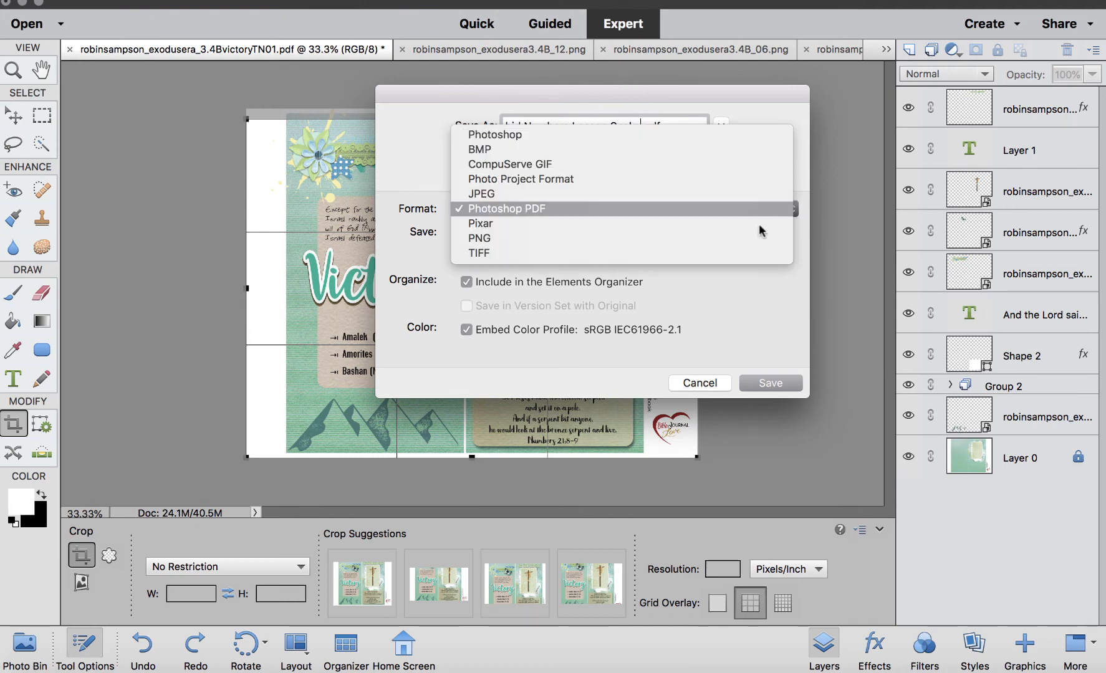
{"action": "left_click", "coordinate": [741, 254]}
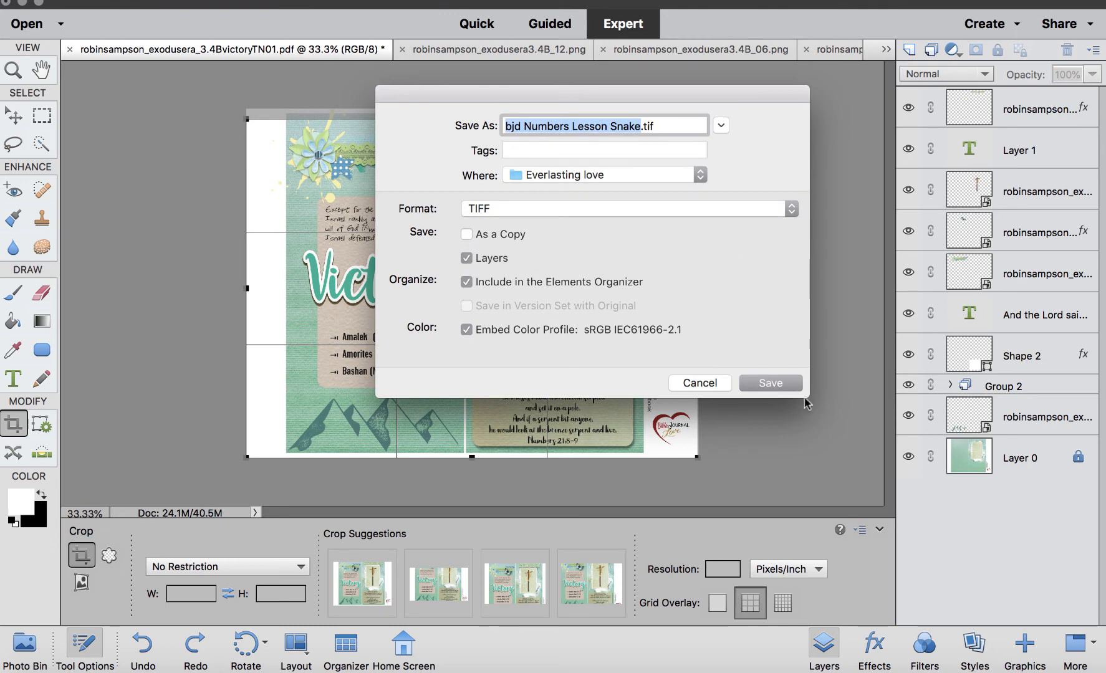
{"action": "left_click", "coordinate": [701, 175]}
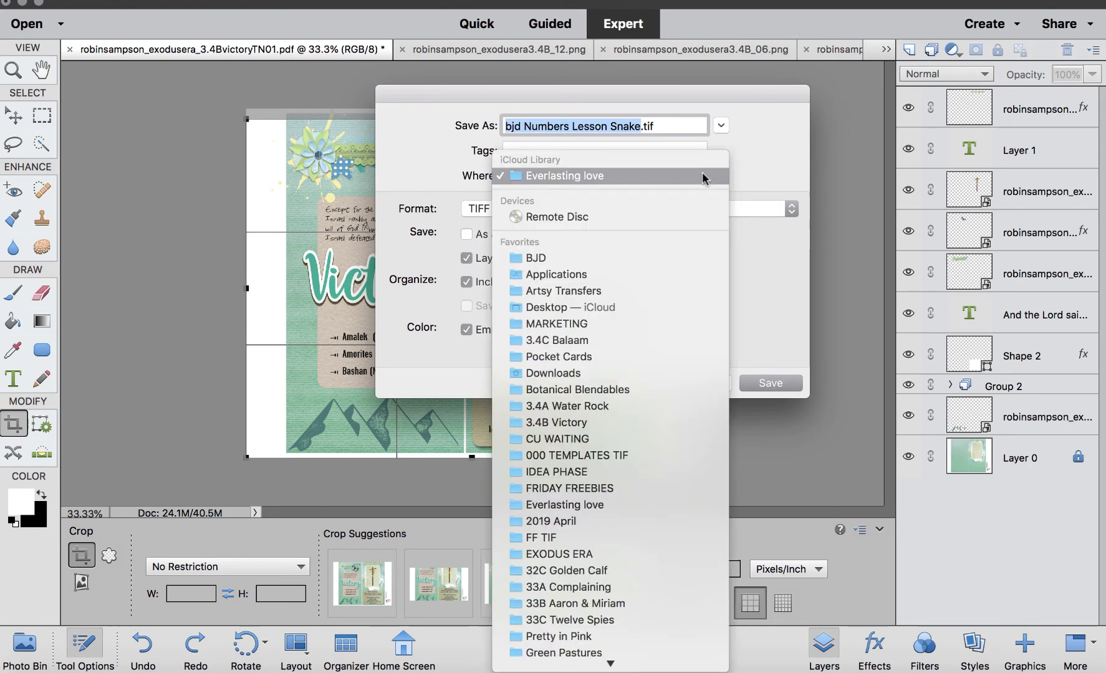
{"action": "left_click", "coordinate": [575, 423]}
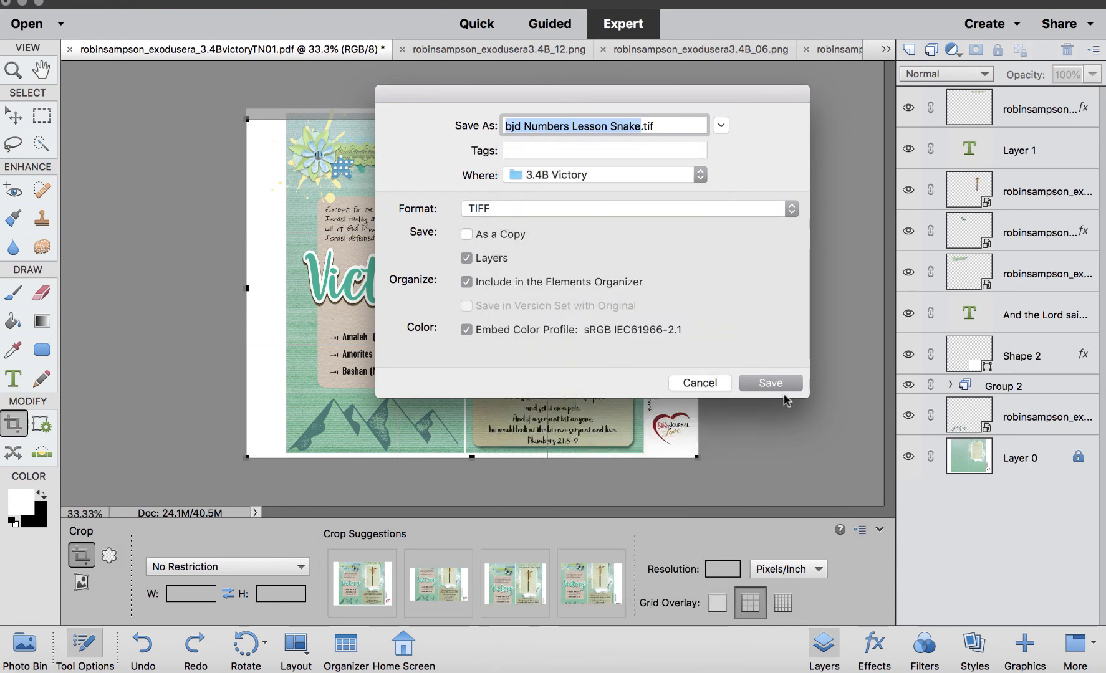
{"action": "left_click", "coordinate": [782, 386]}
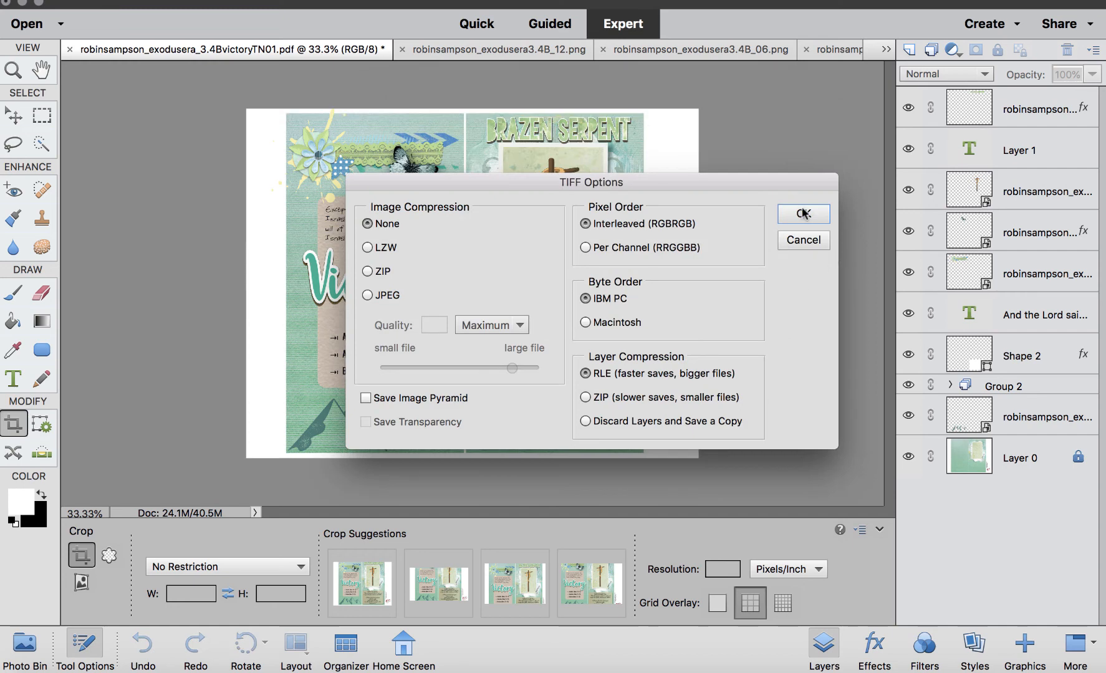
{"action": "left_click", "coordinate": [803, 213]}
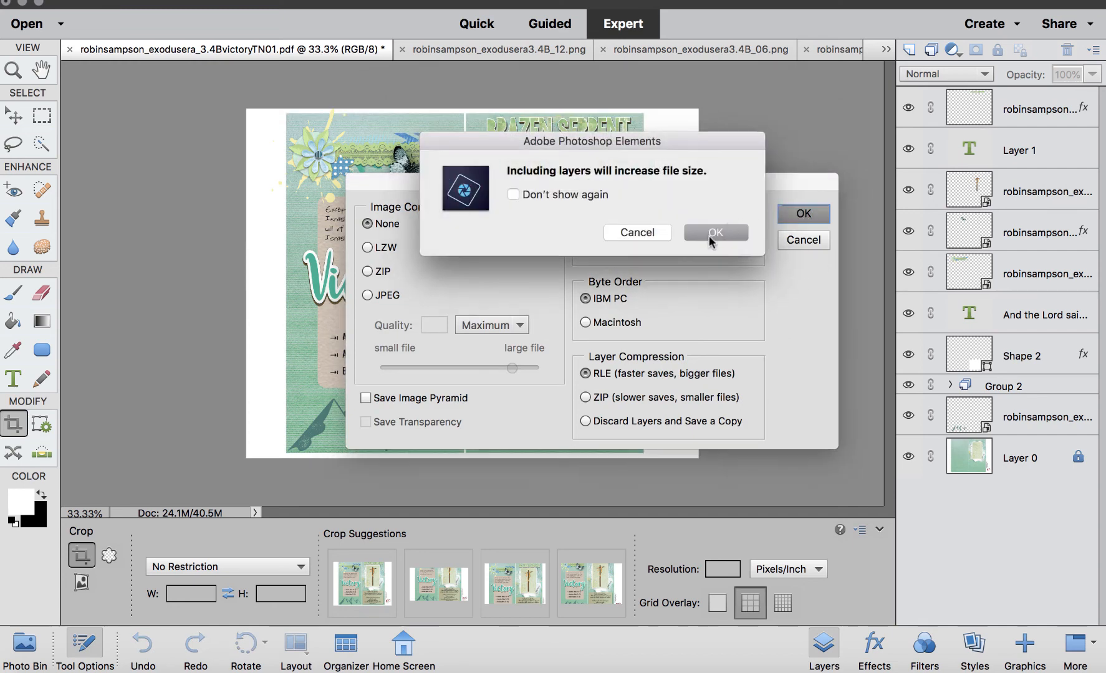
{"action": "left_click", "coordinate": [715, 232]}
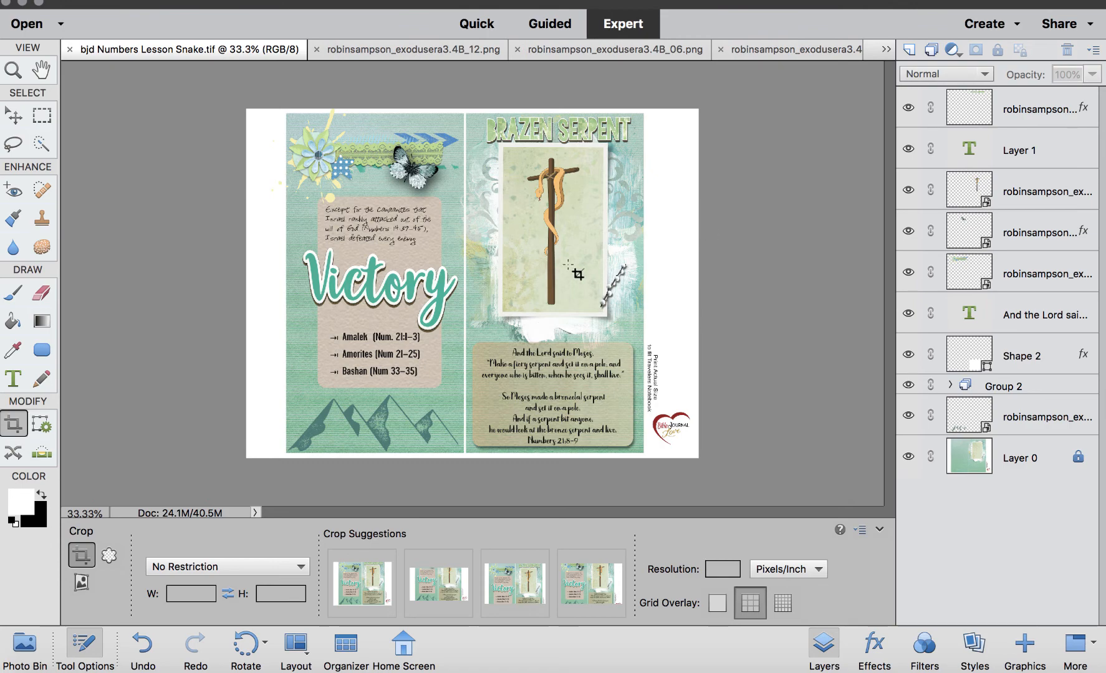
{"action": "left_click", "coordinate": [25, 648]}
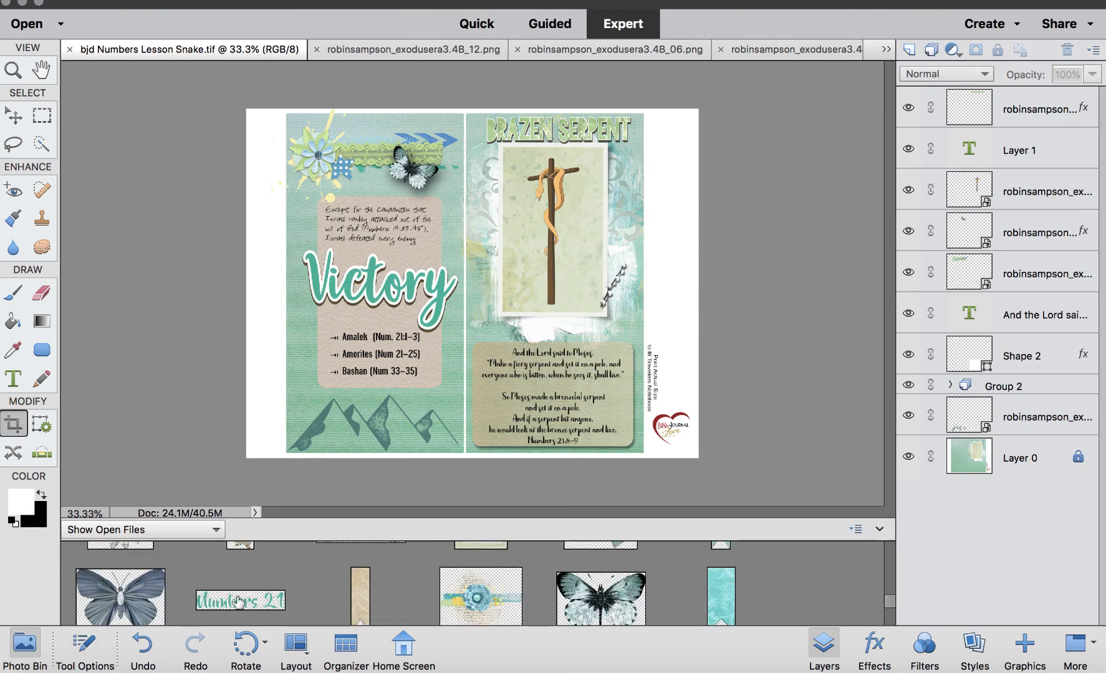
Try a rose embellishment from the Photo Bin beside the cross, then delete it.
{"action": "scroll", "coordinate": [239, 598], "scroll_direction": "down", "scroll_amount": 2}
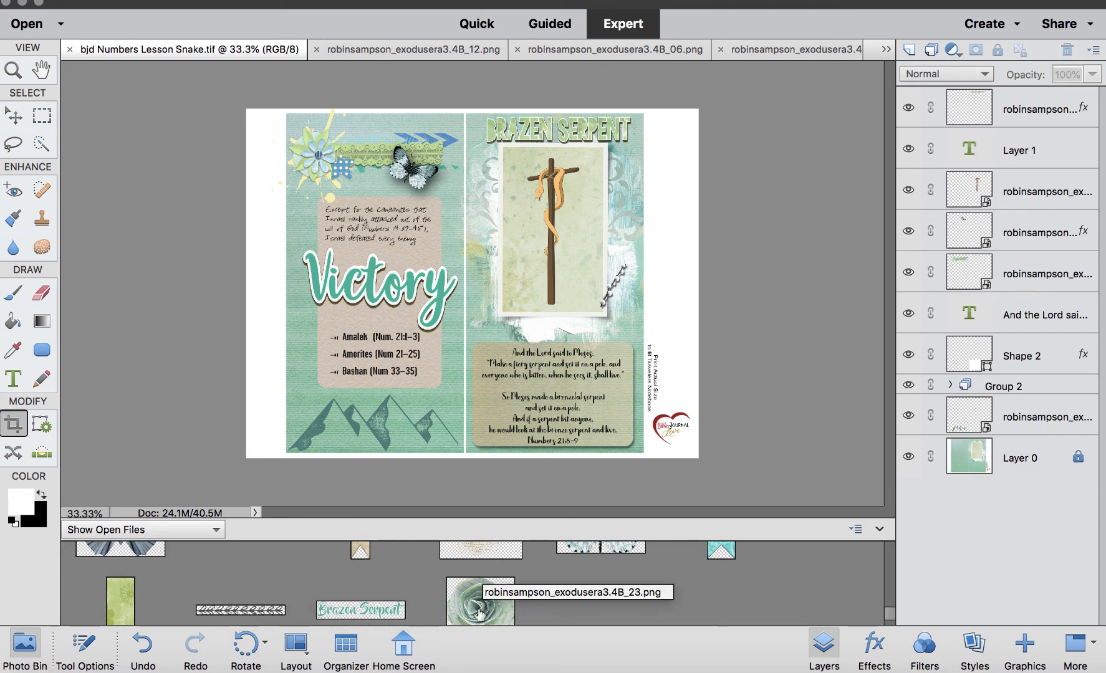
{"action": "left_click_drag", "start_coordinate": [480, 599], "coordinate": [576, 310]}
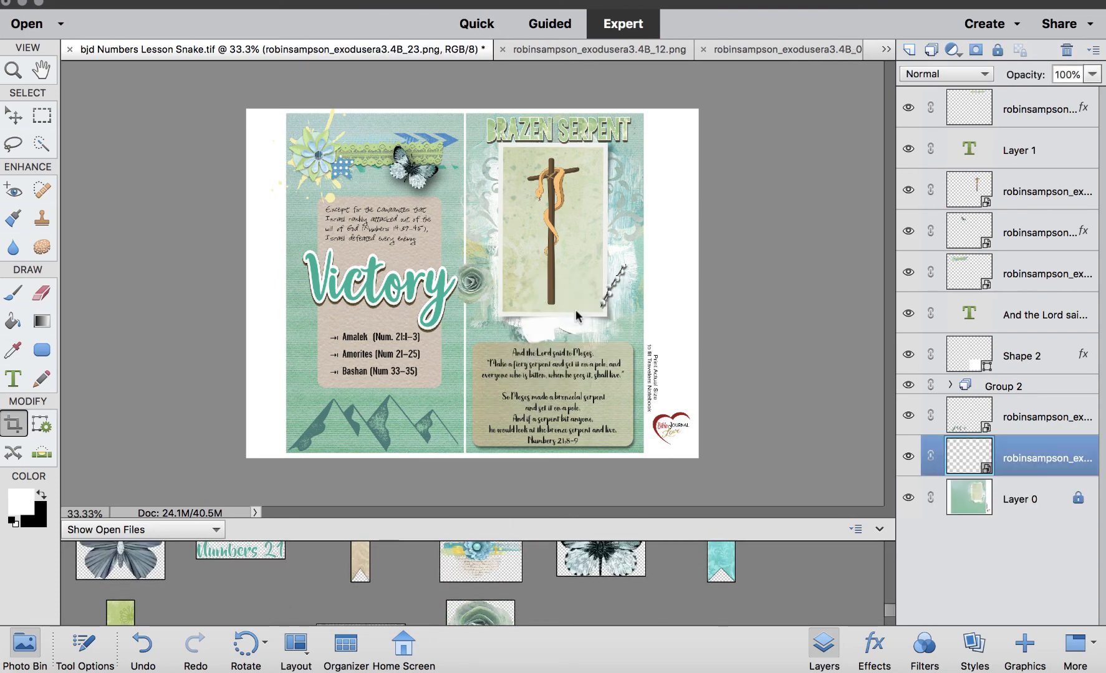
{"action": "left_click_drag", "start_coordinate": [472, 284], "coordinate": [600, 305]}
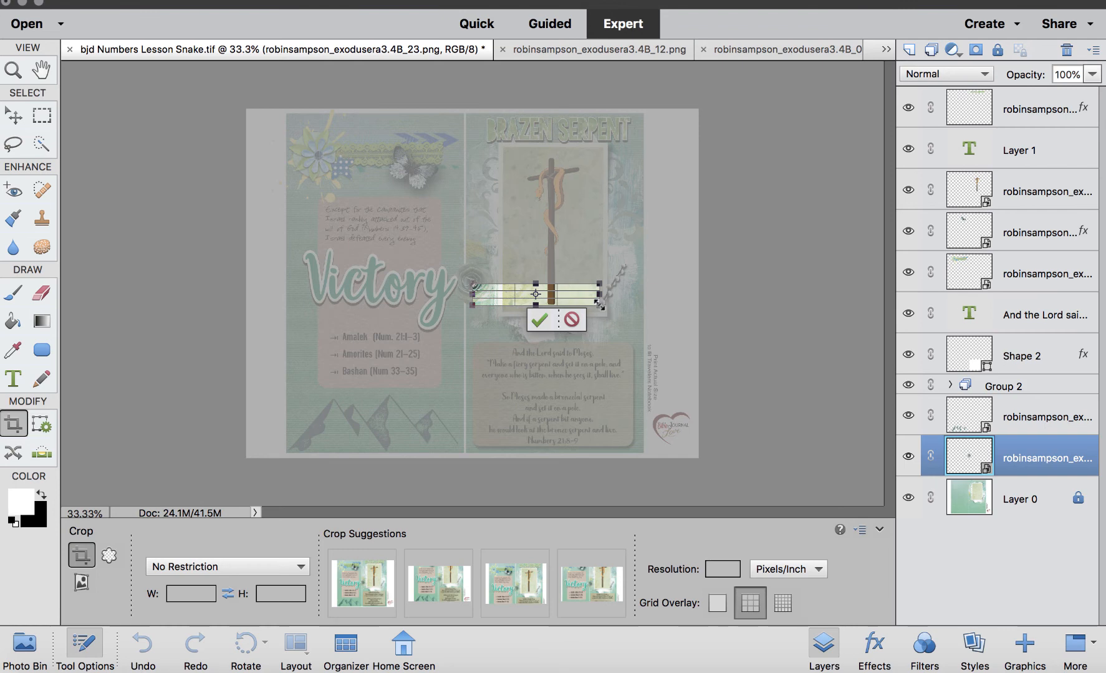
{"action": "left_click", "coordinate": [566, 321]}
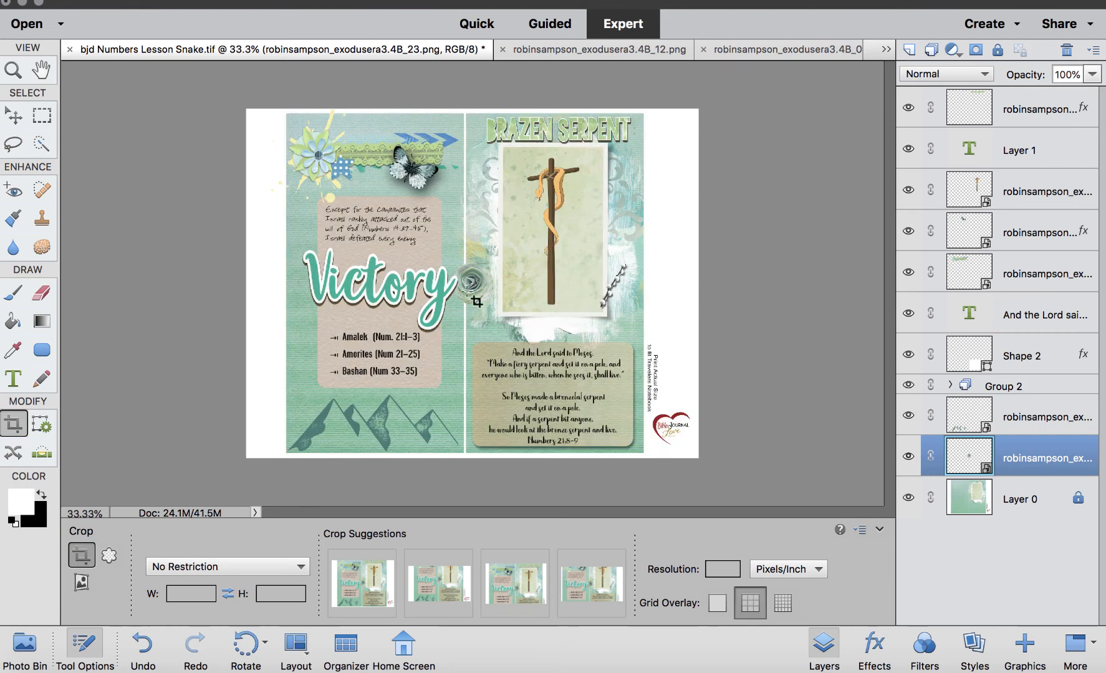
{"action": "left_click", "coordinate": [9, 120]}
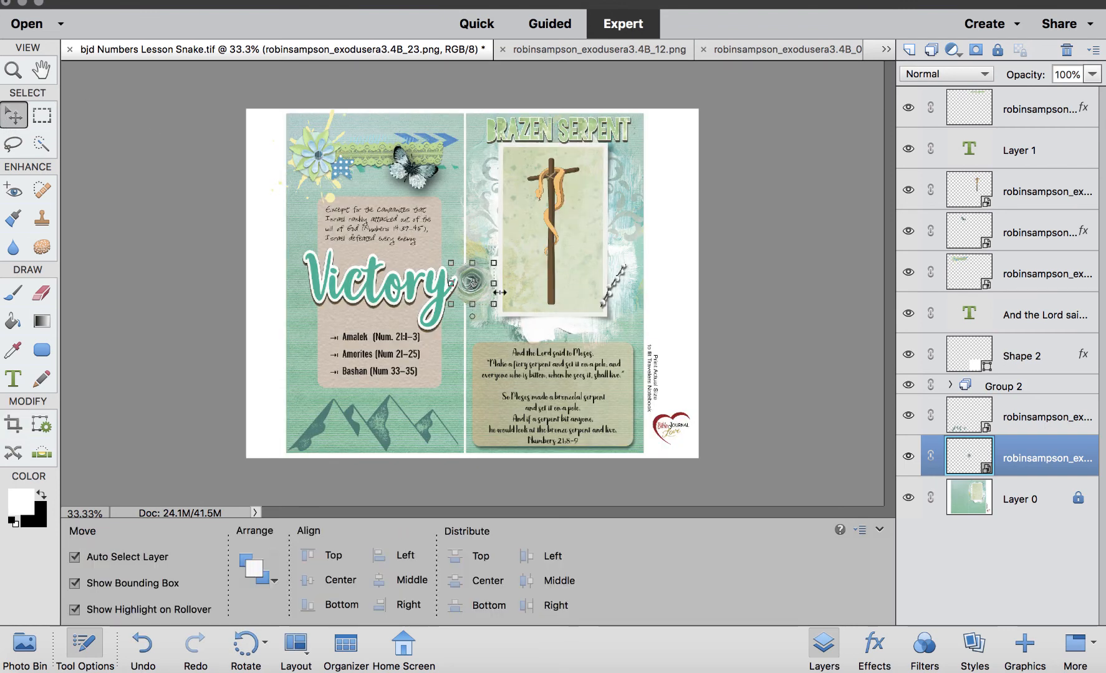
{"action": "left_click_drag", "start_coordinate": [472, 286], "coordinate": [598, 306]}
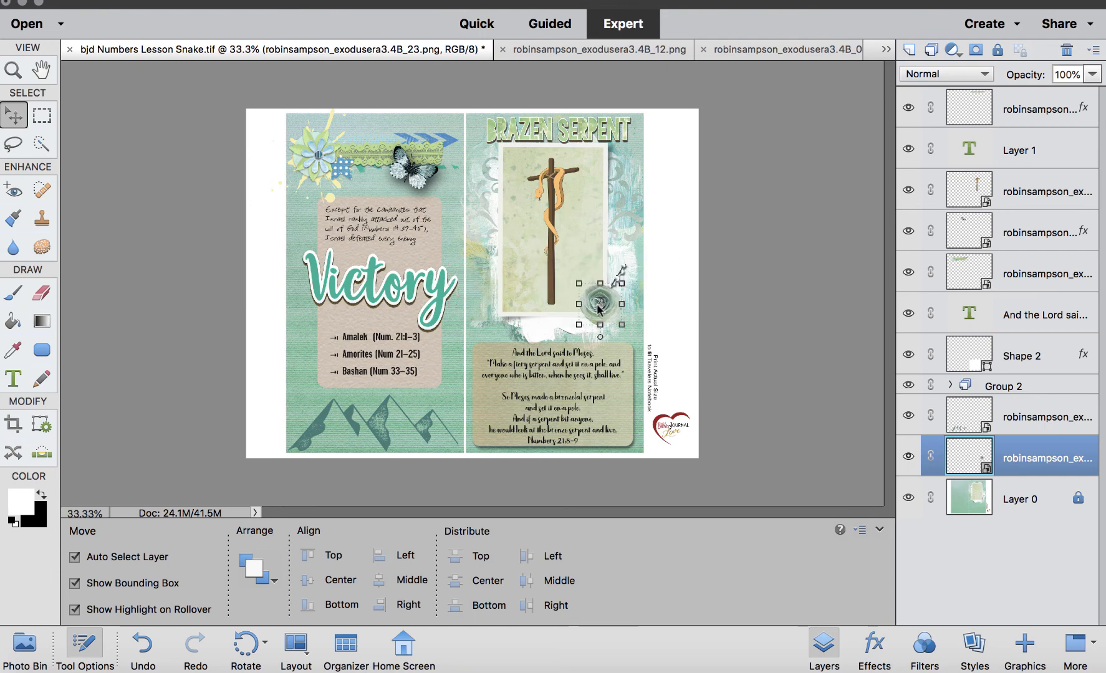
{"action": "key", "text": "Delete"}
Add the daisy embellishment beside the cross on the serpent page and bring its layer to the front.
{"action": "left_click", "coordinate": [25, 649]}
{"action": "scroll", "coordinate": [316, 595], "scroll_direction": "up", "scroll_amount": 5}
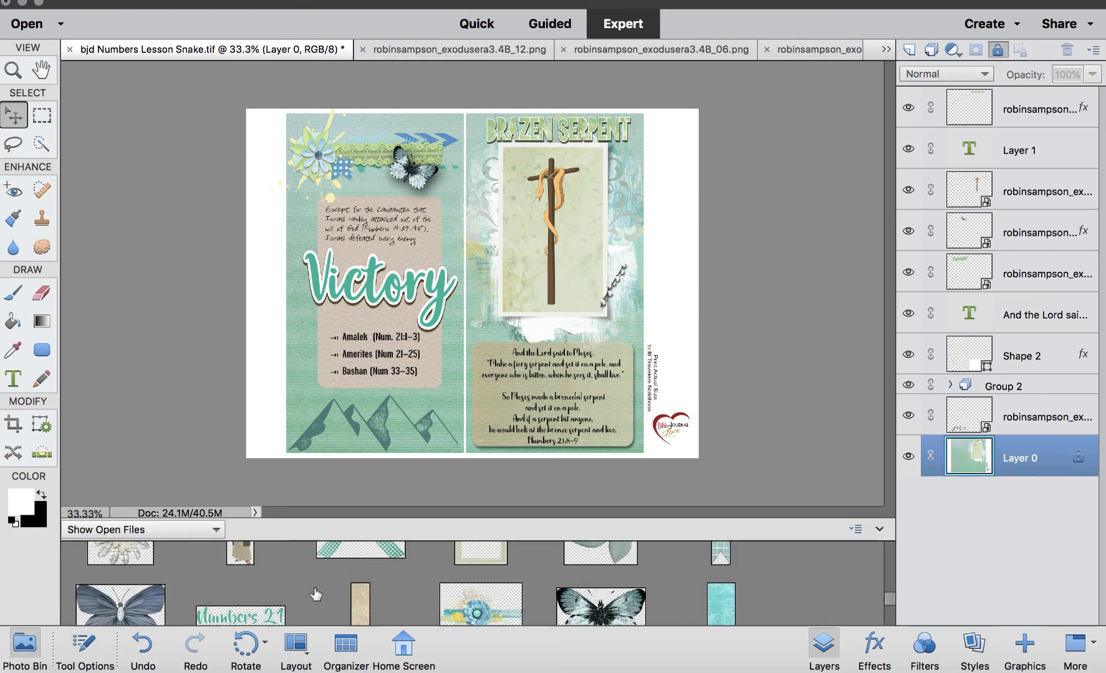
{"action": "left_click_drag", "start_coordinate": [103, 558], "coordinate": [614, 300]}
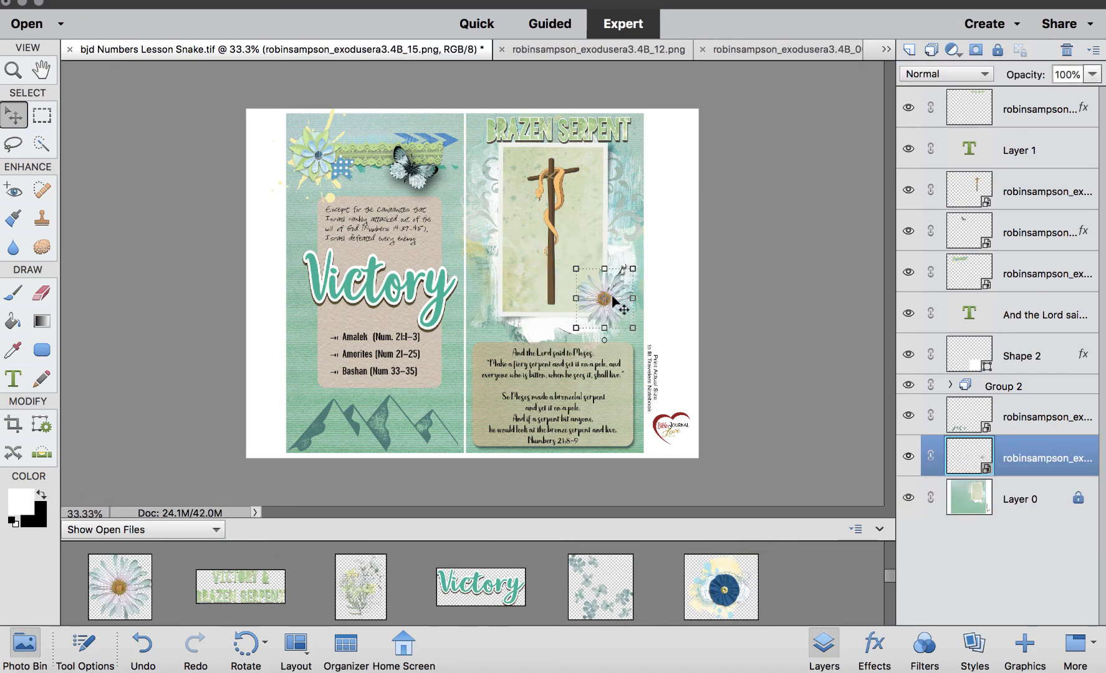
{"action": "key", "text": "shift+super+bracketright"}
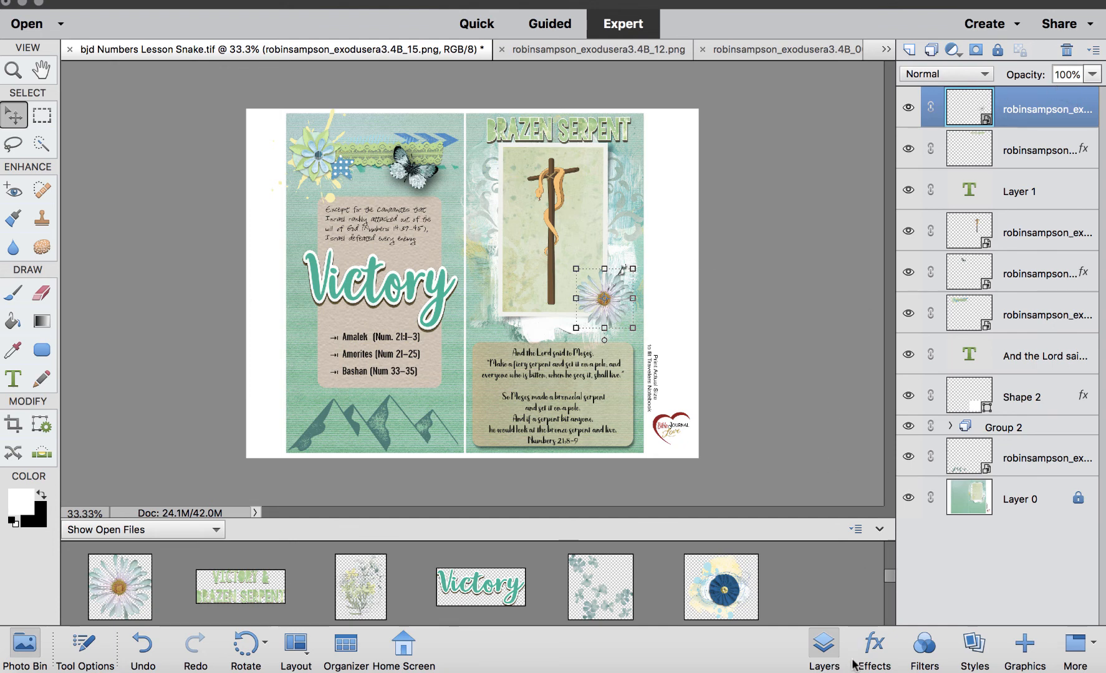
Apply a Drop Shadows style to the daisy and nudge it slightly left.
{"action": "left_click", "coordinate": [975, 651]}
{"action": "left_click", "coordinate": [943, 167]}
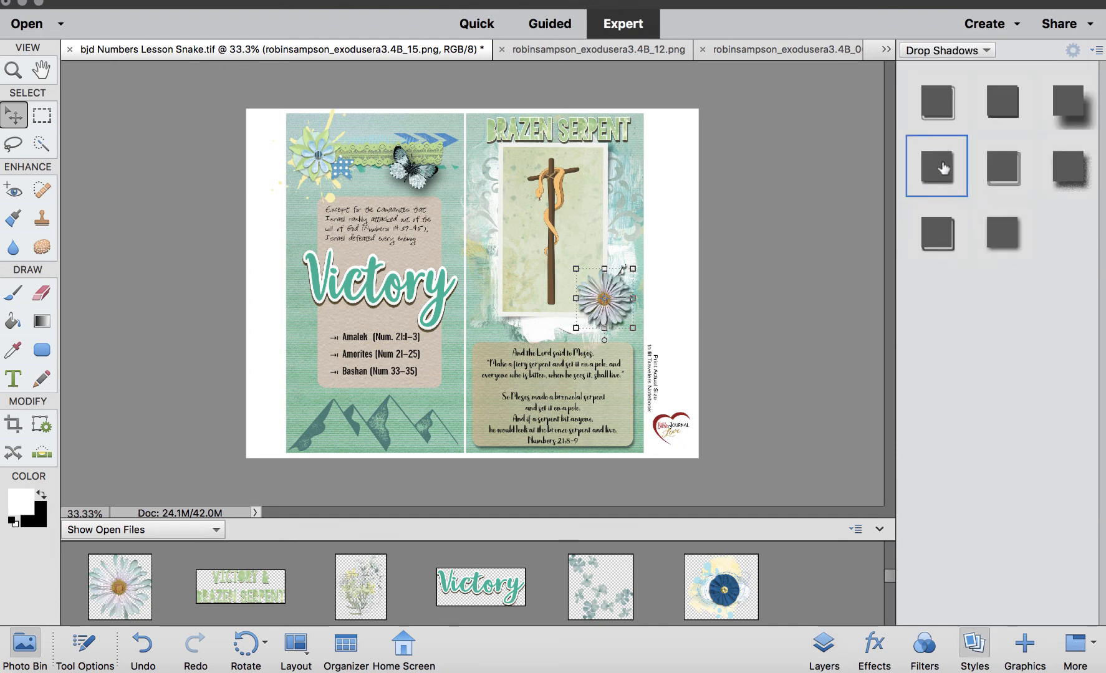
{"action": "left_click", "coordinate": [727, 360]}
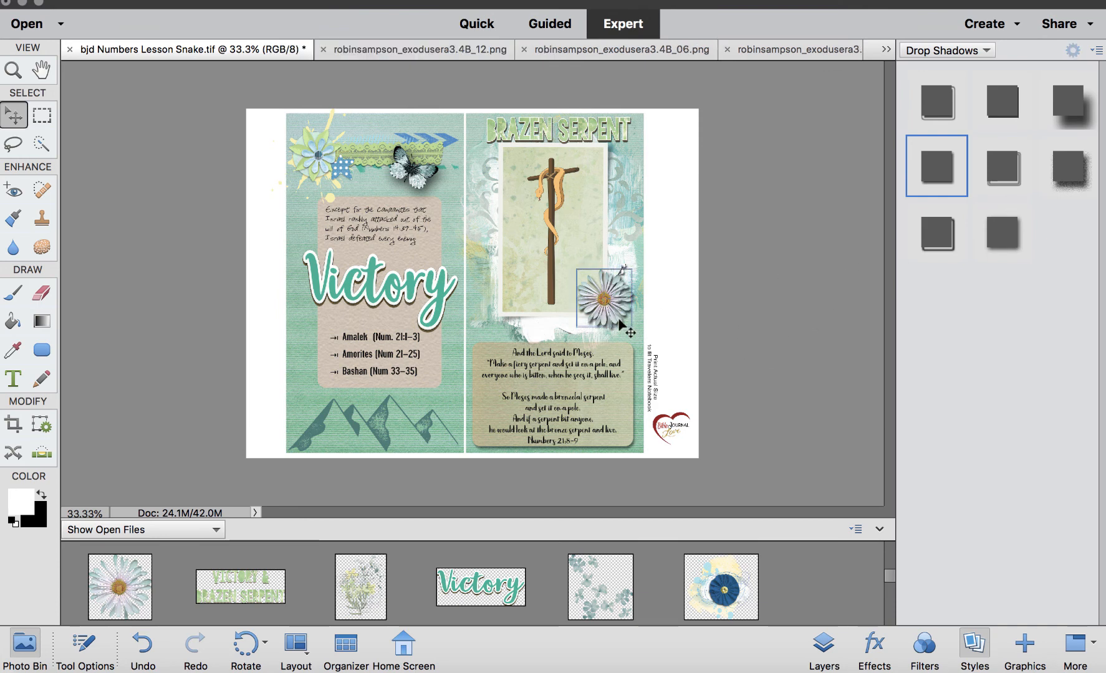
{"action": "left_click_drag", "start_coordinate": [607, 309], "coordinate": [596, 310]}
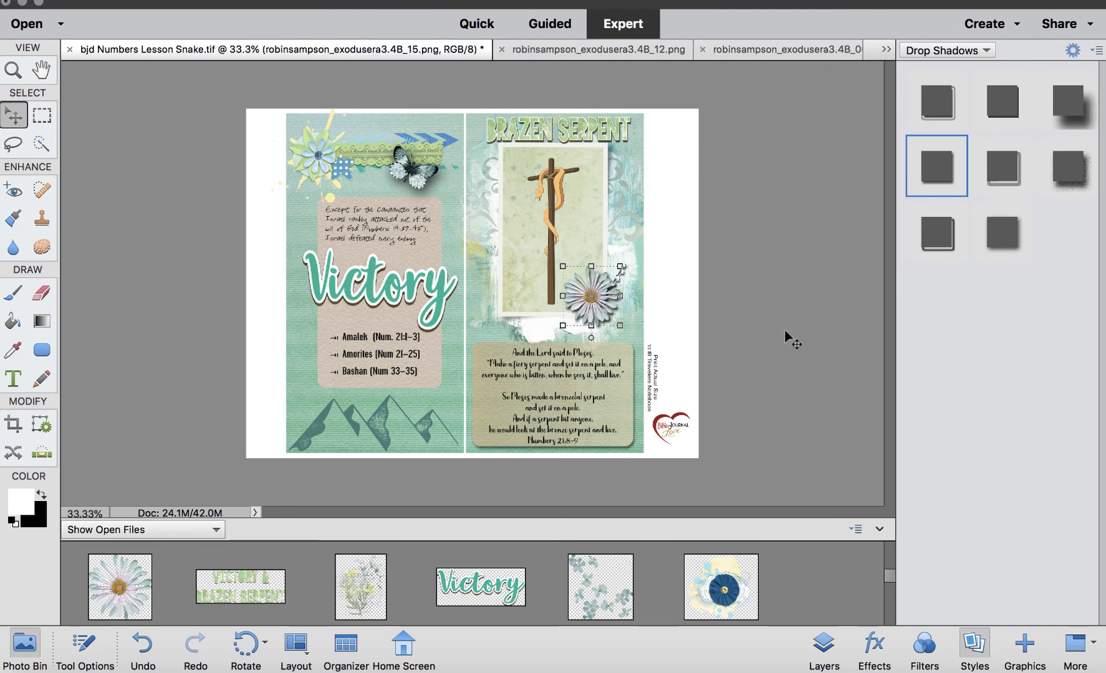
{"action": "left_click", "coordinate": [784, 329]}
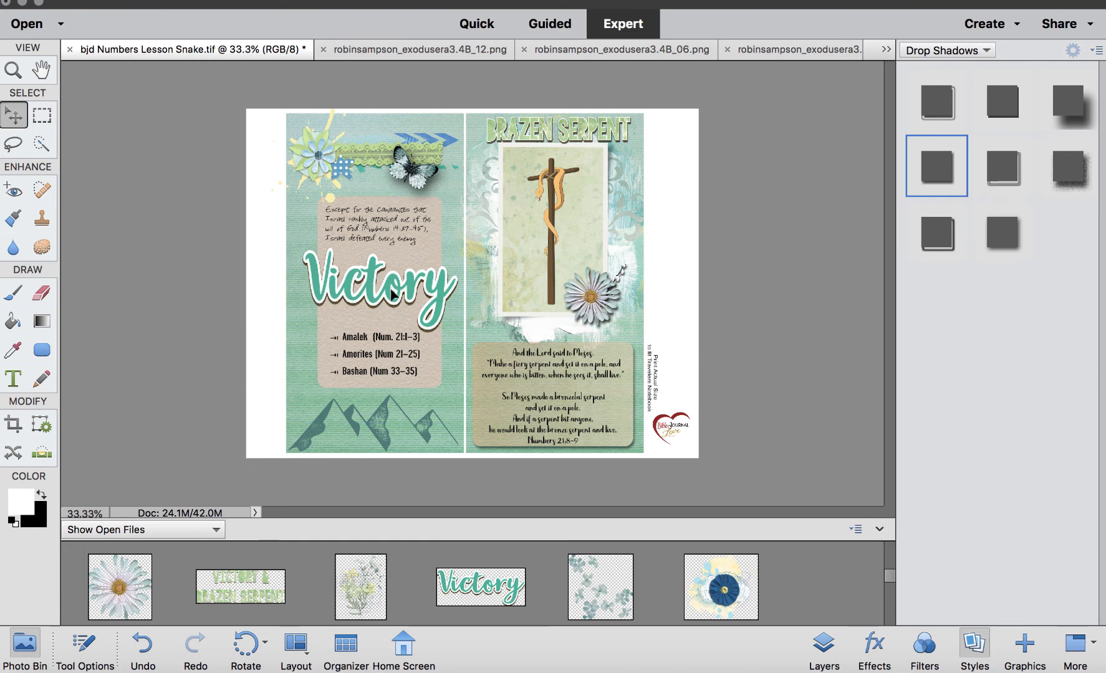
Nudge the Victory panel slightly left and crop the canvas to the two journal pages.
{"action": "left_click_drag", "start_coordinate": [388, 293], "coordinate": [387, 294]}
{"action": "left_click", "coordinate": [835, 288]}
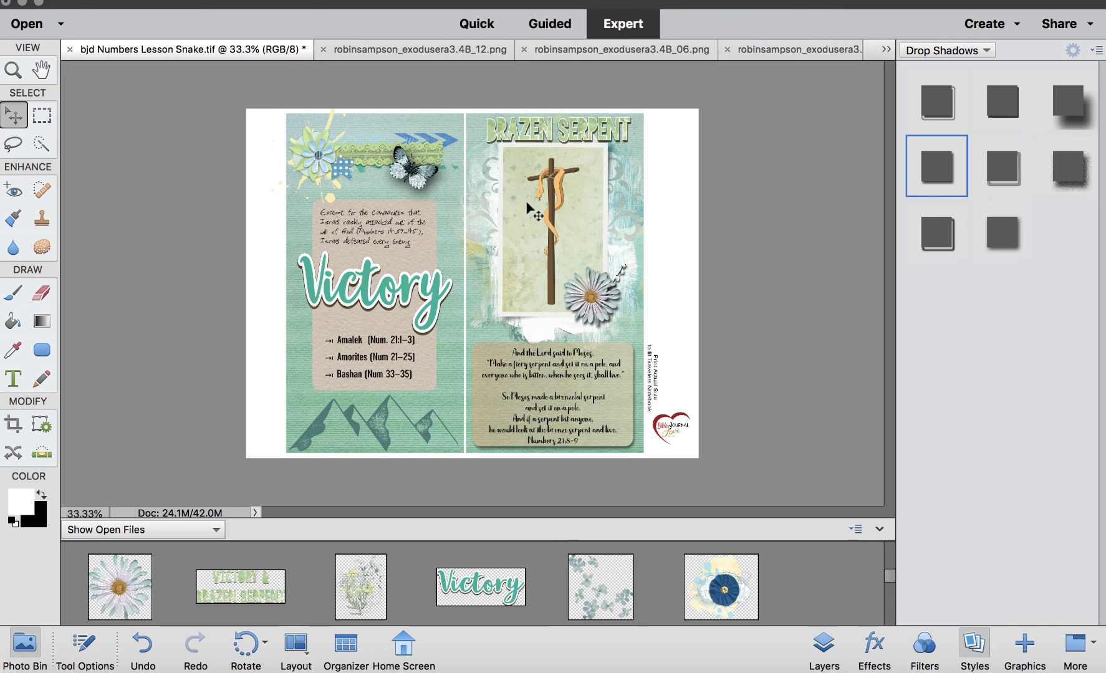
{"action": "left_click", "coordinate": [13, 425]}
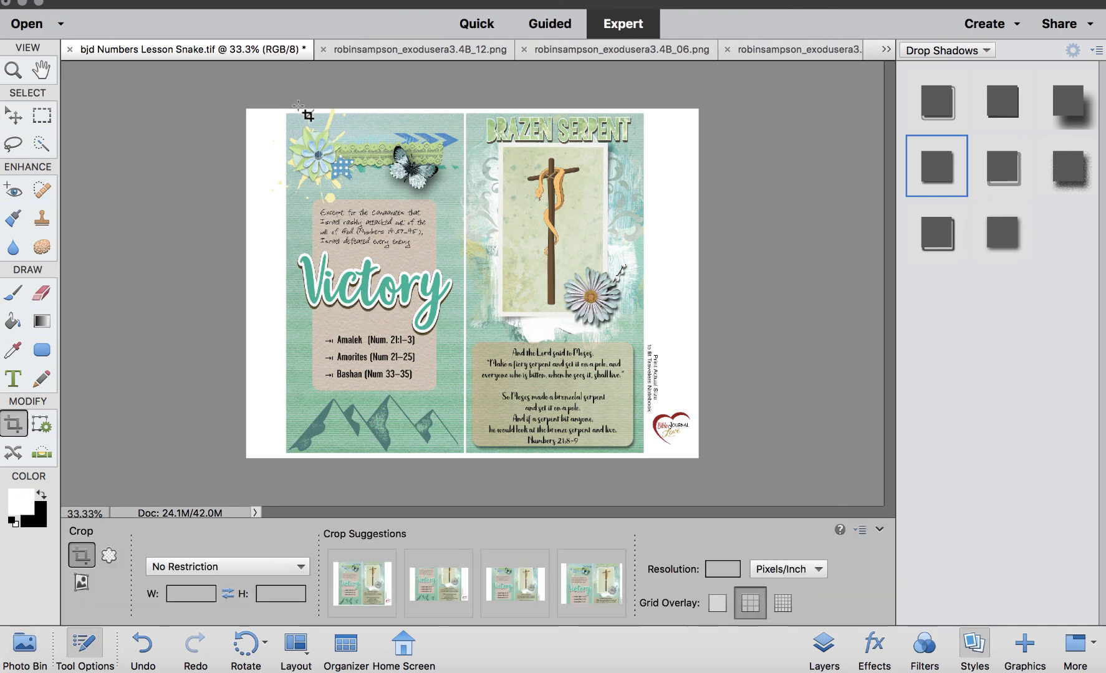
{"action": "left_click_drag", "start_coordinate": [300, 123], "coordinate": [652, 459]}
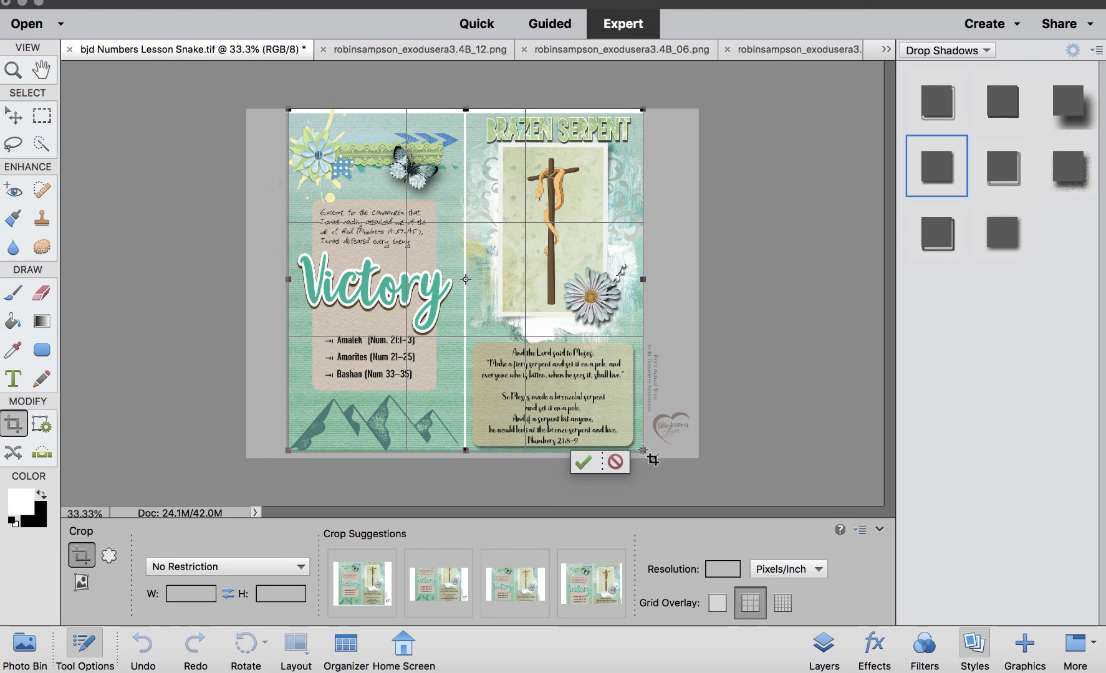
{"action": "left_click", "coordinate": [583, 461]}
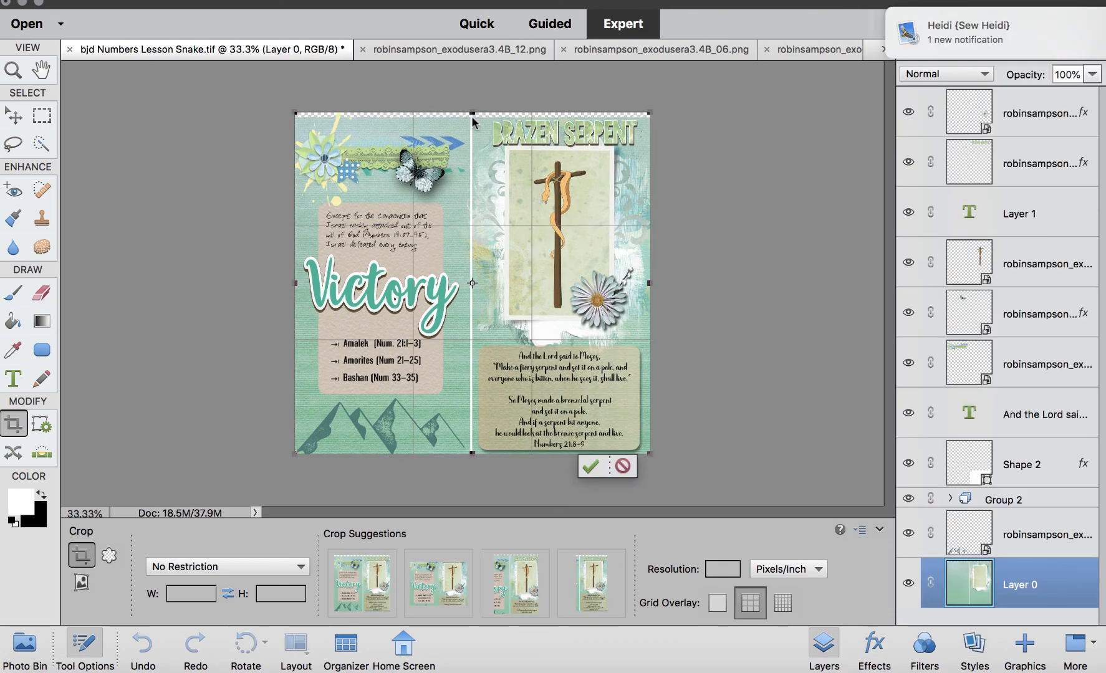
Move the Brazen Serpent title down below the photo, just above the verse card.
{"action": "key", "text": "ctrl+equal"}
{"action": "key", "text": "ctrl+equal"}
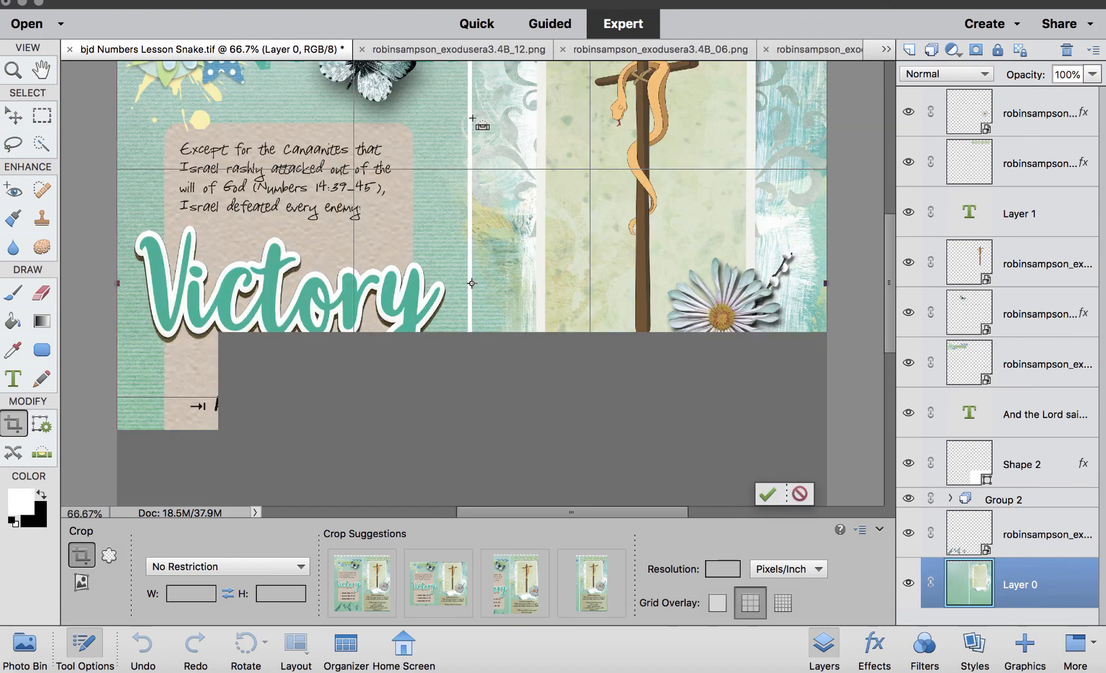
{"action": "scroll", "coordinate": [470, 118], "scroll_direction": "up", "scroll_amount": 10}
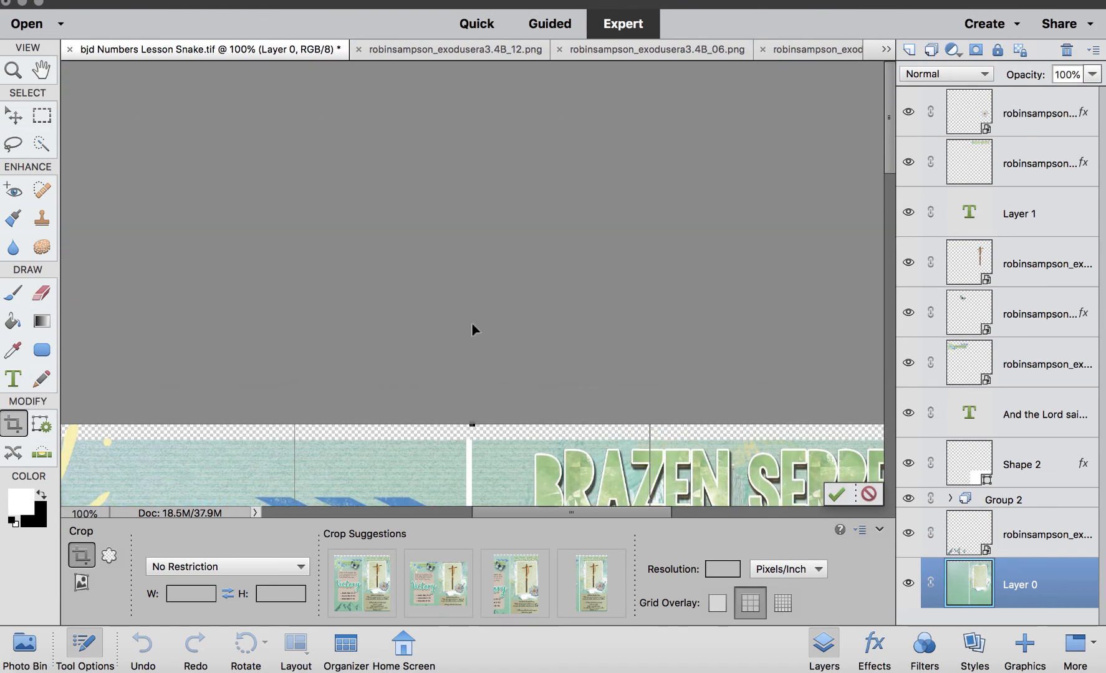
{"action": "key", "text": "v"}
{"action": "key", "text": "ctrl+0"}
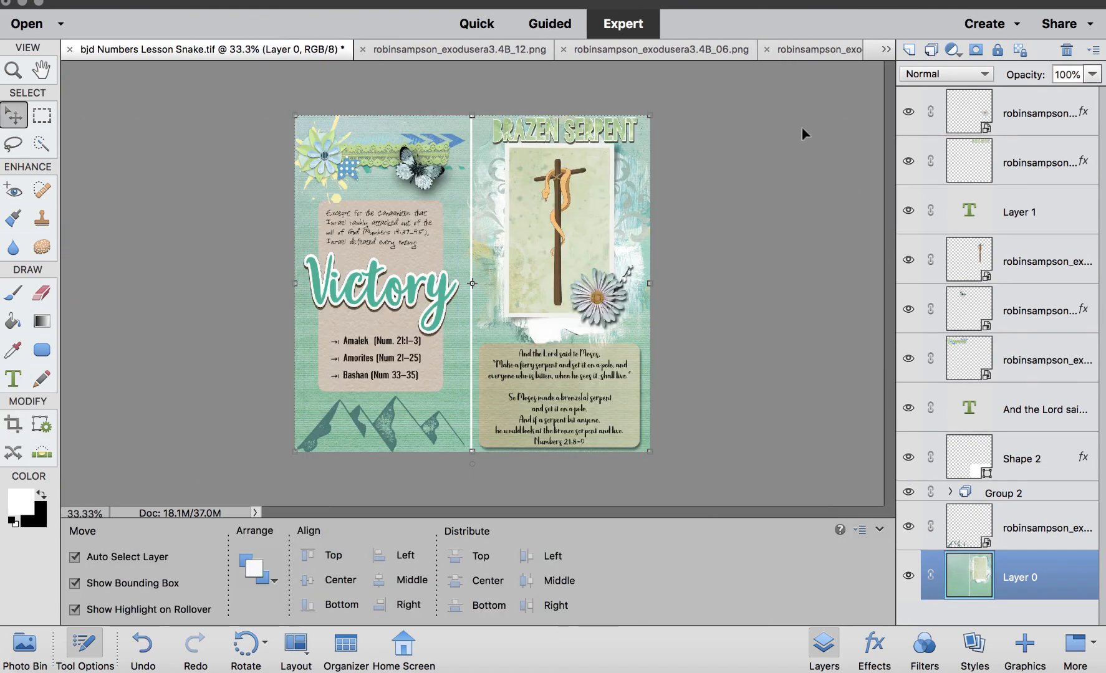
{"action": "left_click_drag", "start_coordinate": [610, 132], "coordinate": [603, 335]}
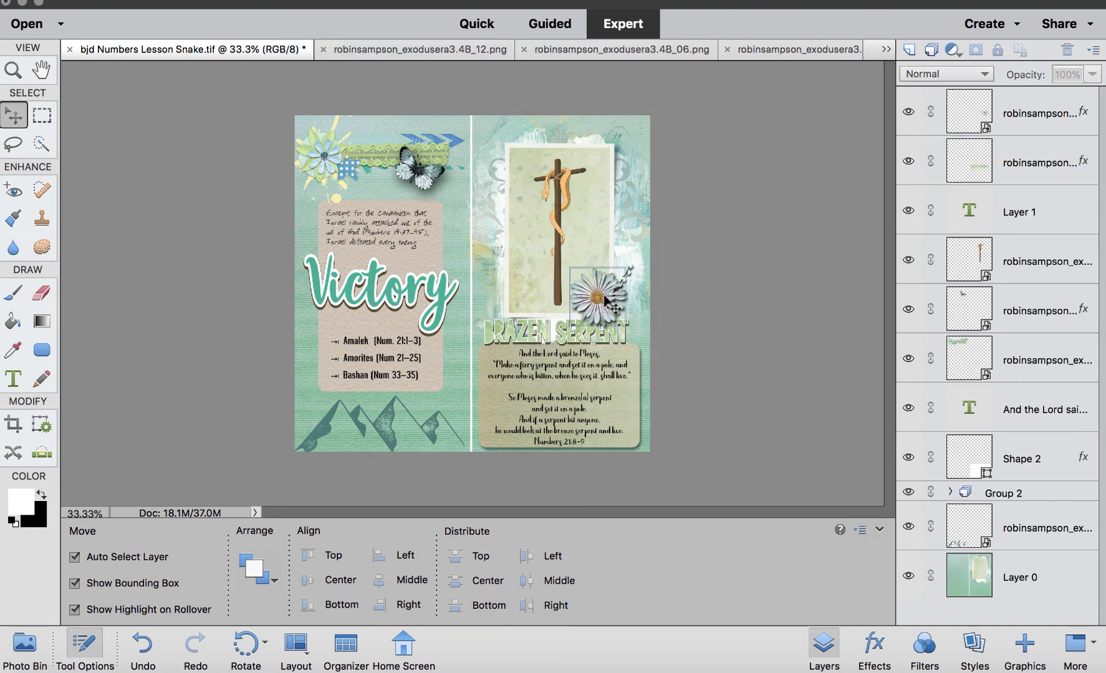
Nudge the daisy slightly higher beside the cross.
{"action": "left_click_drag", "start_coordinate": [608, 290], "coordinate": [606, 276]}
{"action": "left_click", "coordinate": [787, 360]}
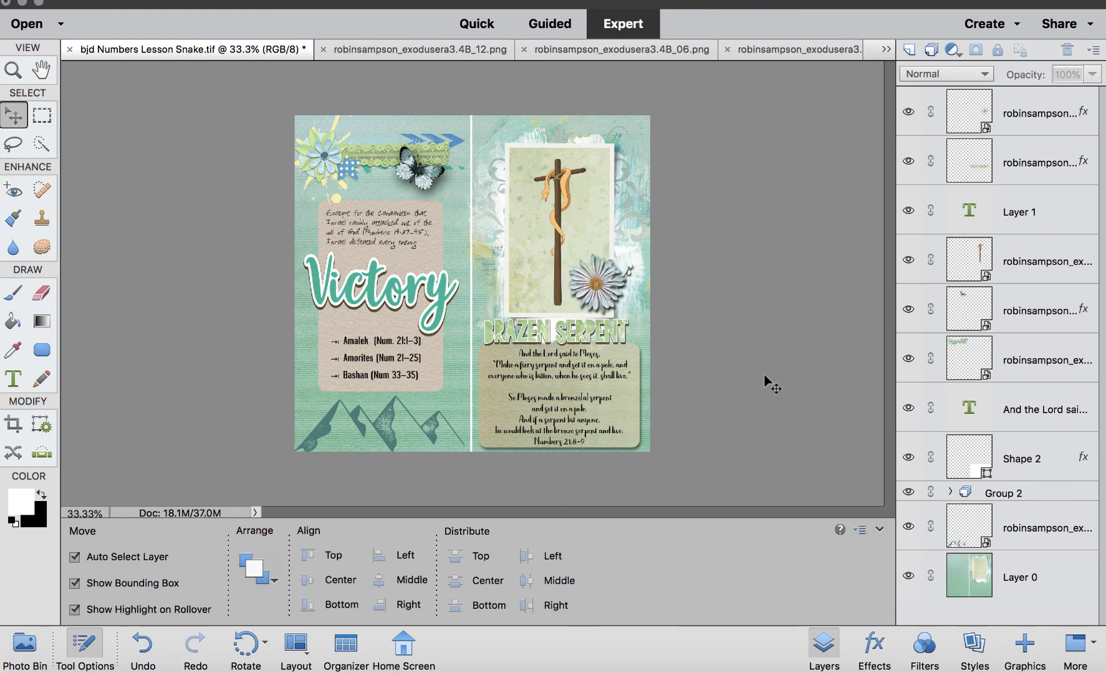
{"action": "key", "text": "F2"}
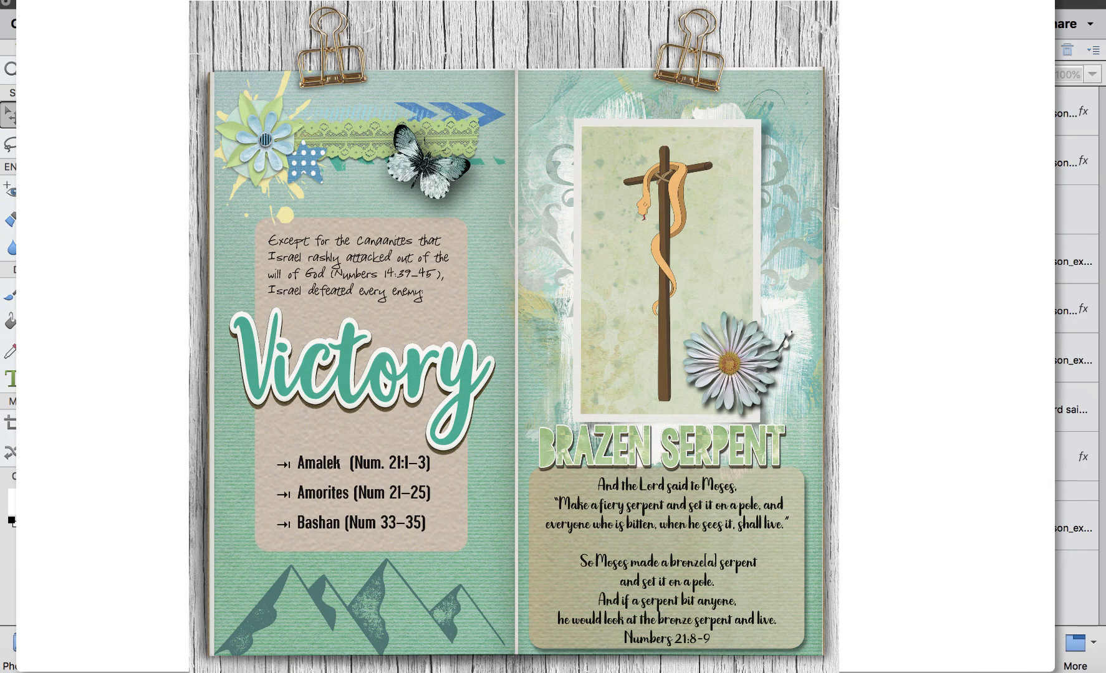